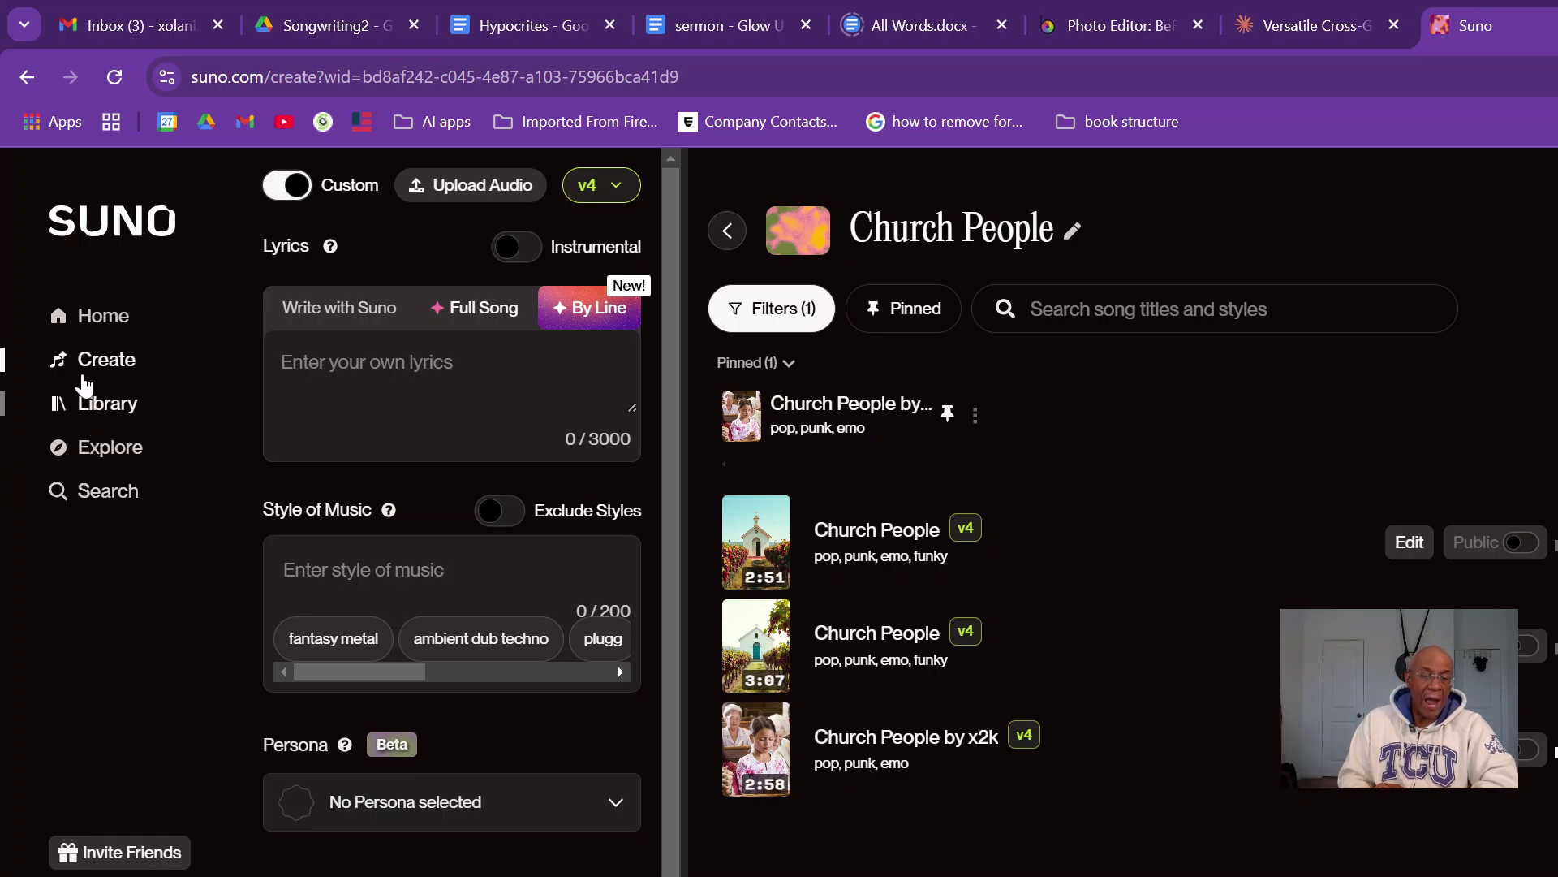
Step: Browse the home page's Hot in Feb, For You and Global Trending song sections
{"action": "left_click", "coordinate": [95, 320]}
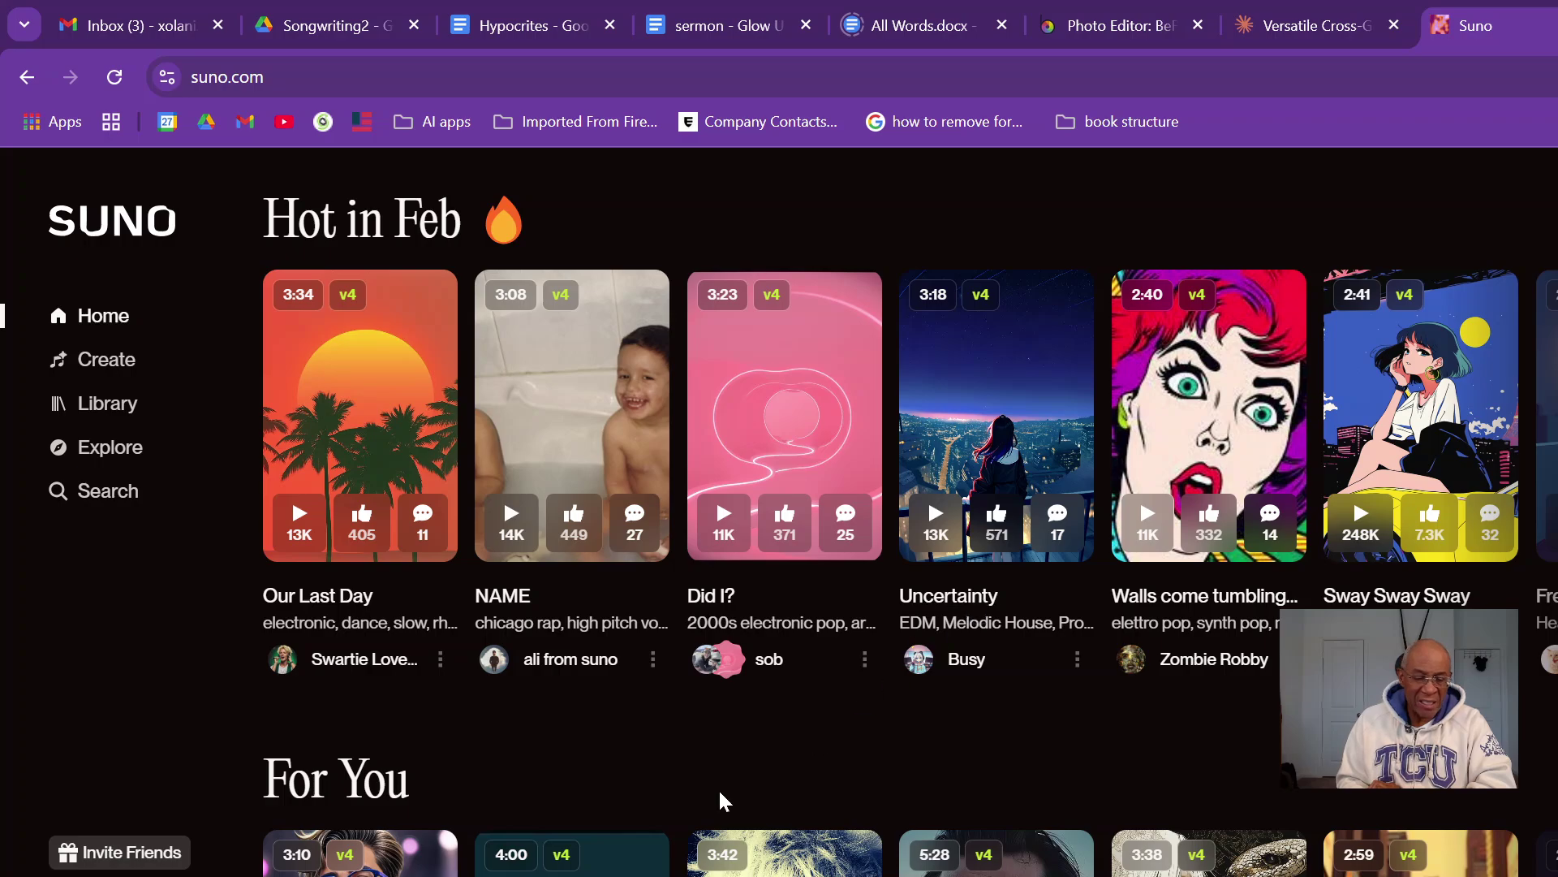
{"action": "scroll", "coordinate": [426, 804], "scroll_direction": "down", "scroll_amount": 10}
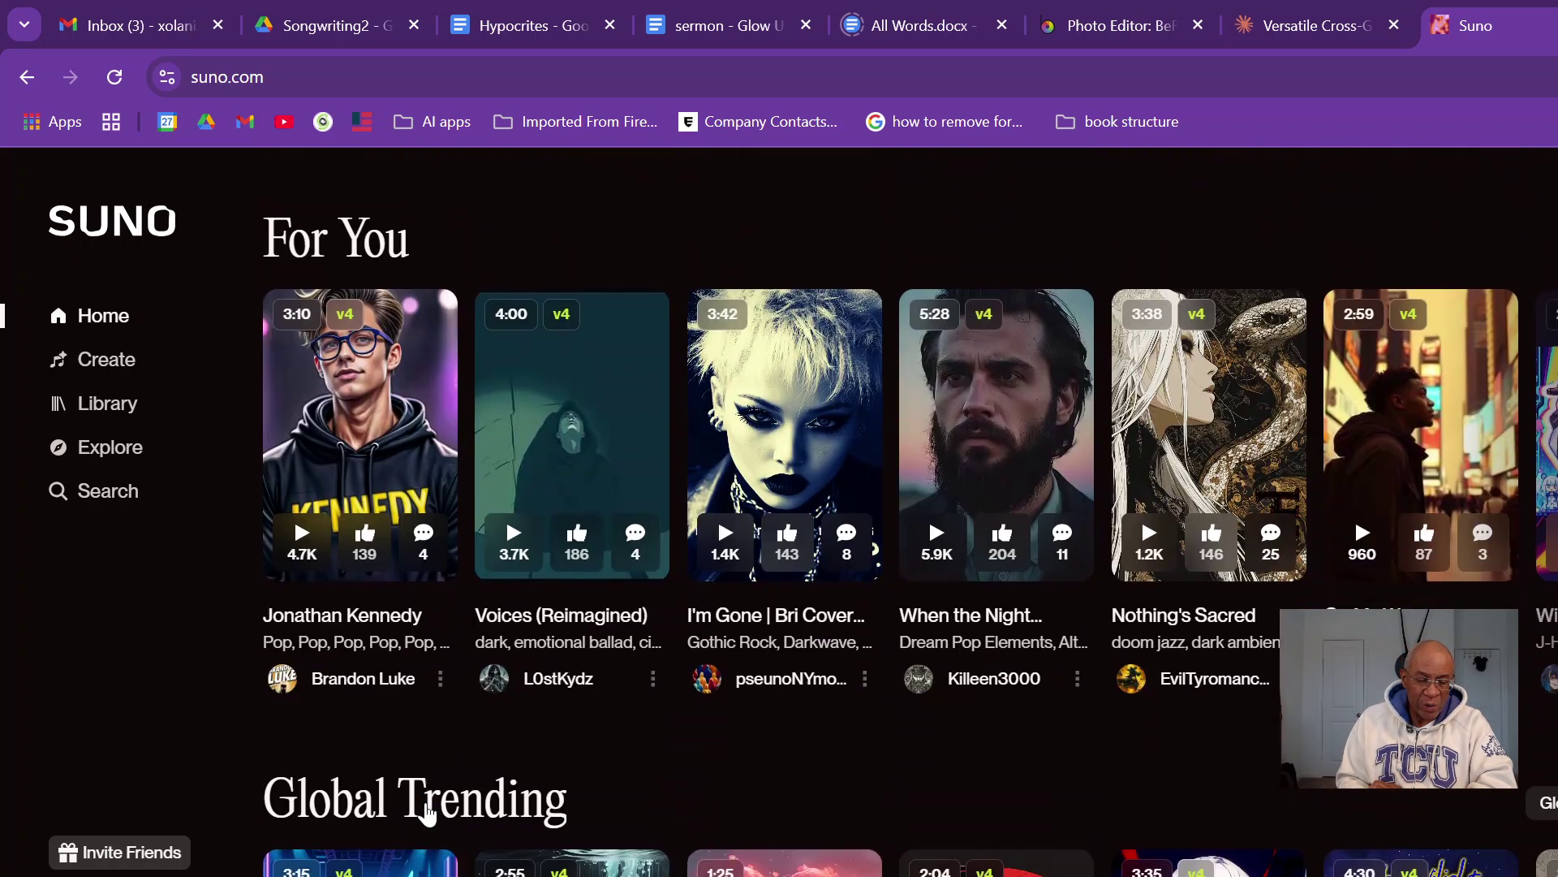
{"action": "scroll", "coordinate": [426, 814], "scroll_direction": "up", "scroll_amount": 5}
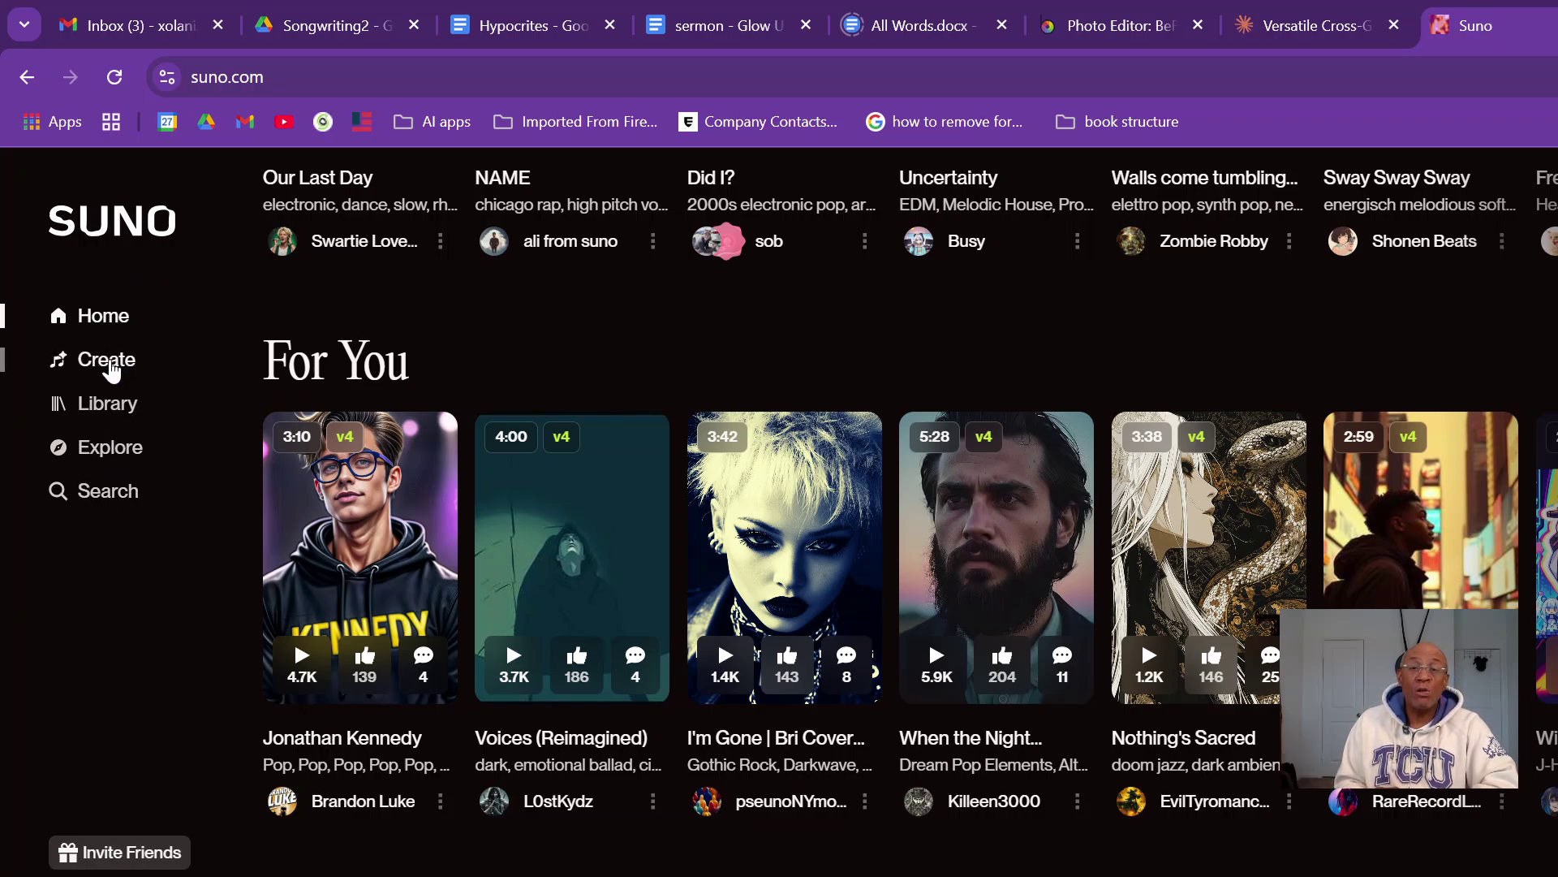
Step: Open the song creation page and widen the custom song form beside the Church People workspace
{"action": "left_click", "coordinate": [108, 361]}
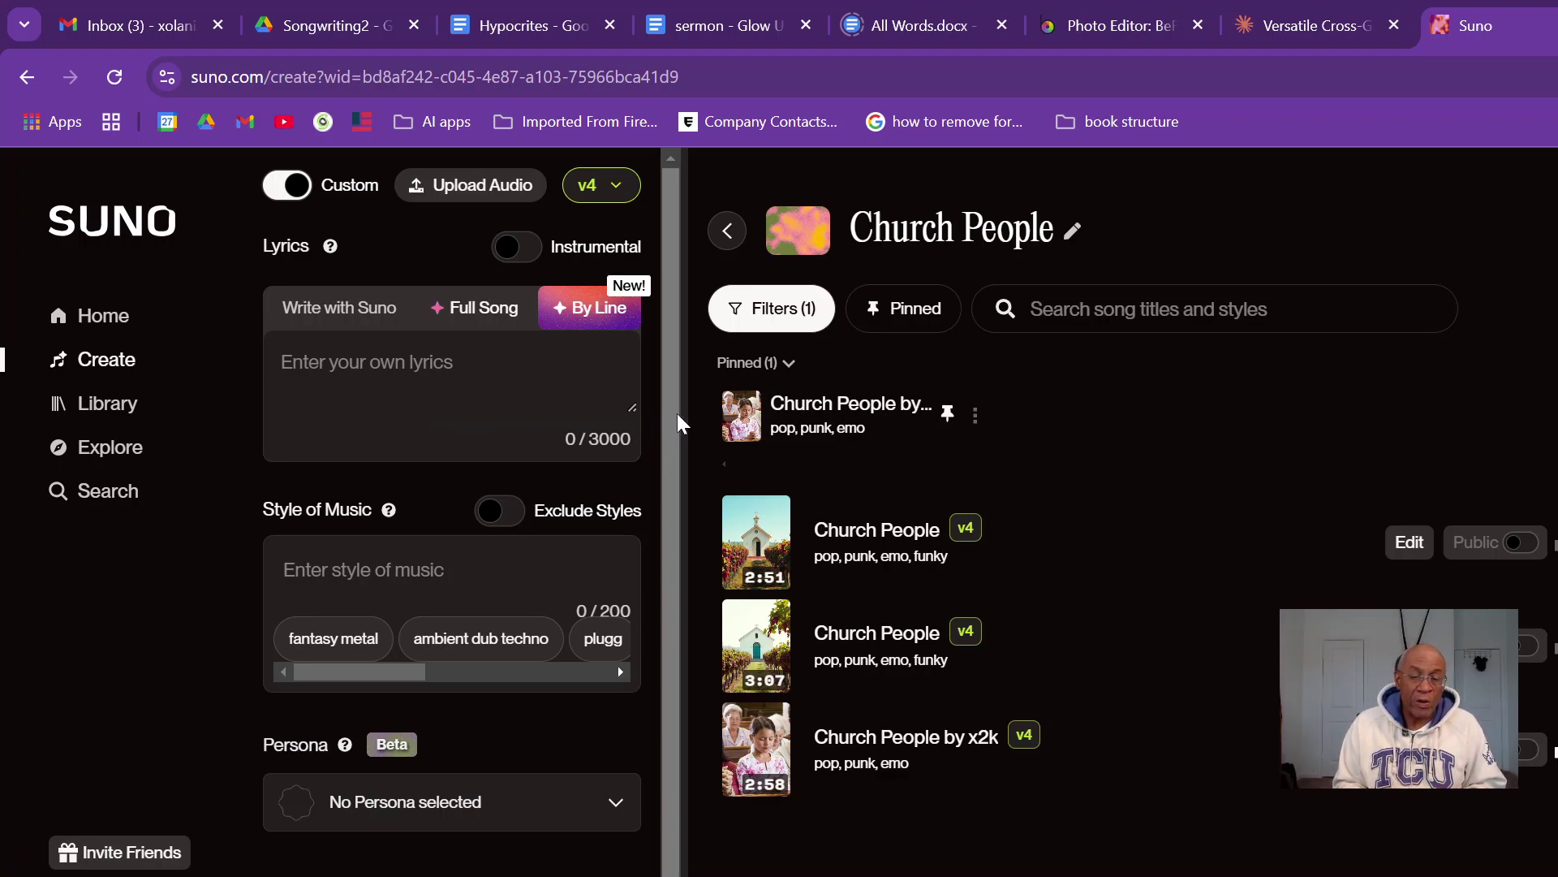
{"action": "left_click_drag", "start_coordinate": [680, 416], "coordinate": [891, 425]}
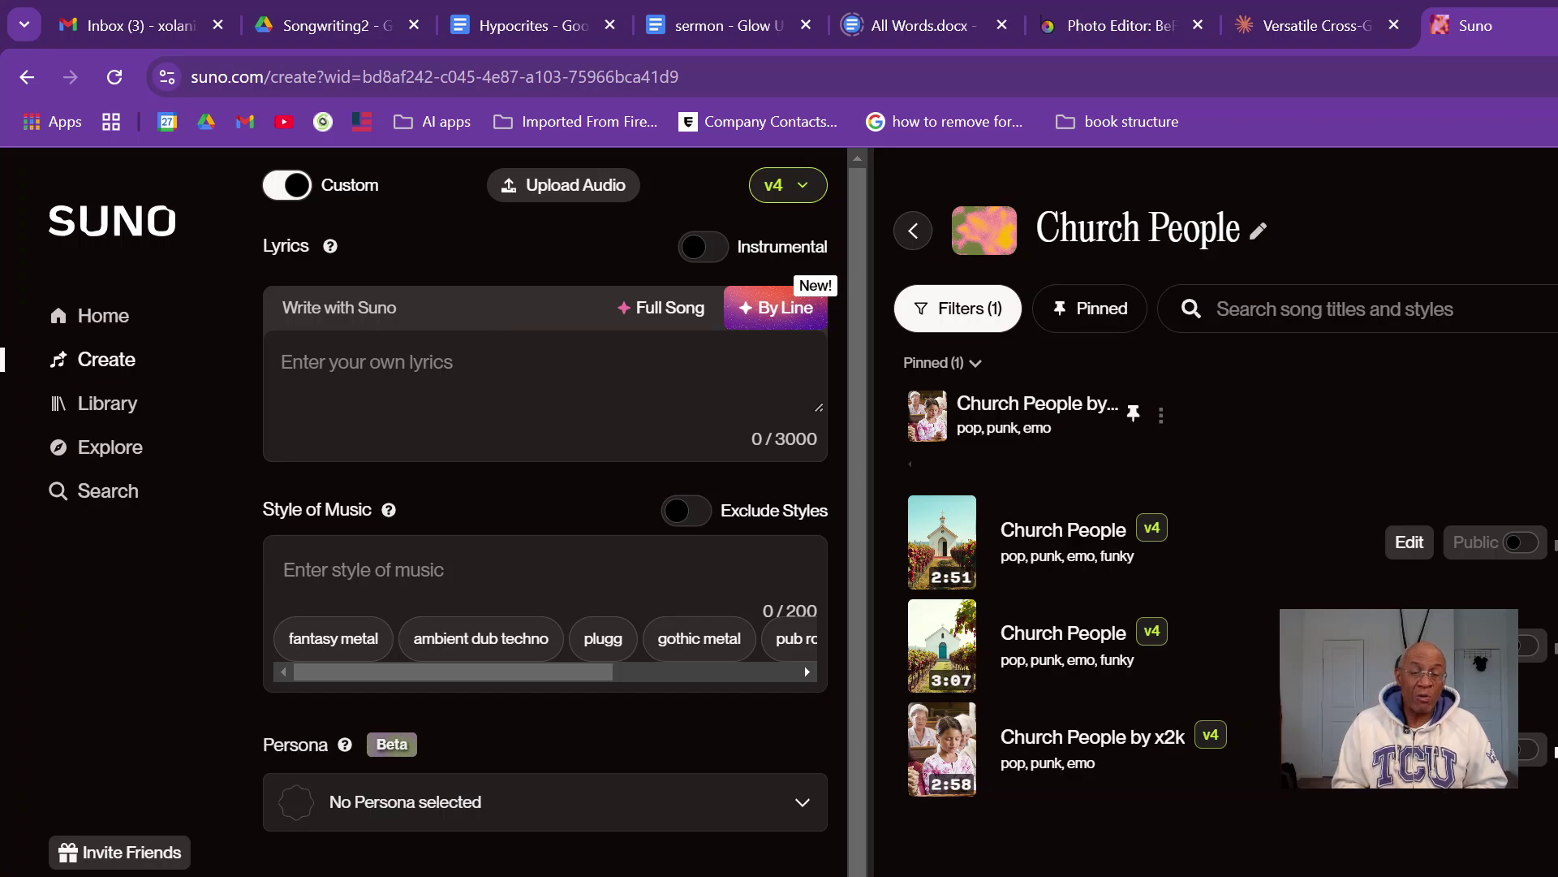
{"action": "scroll", "coordinate": [387, 297], "scroll_direction": "up", "scroll_amount": 5}
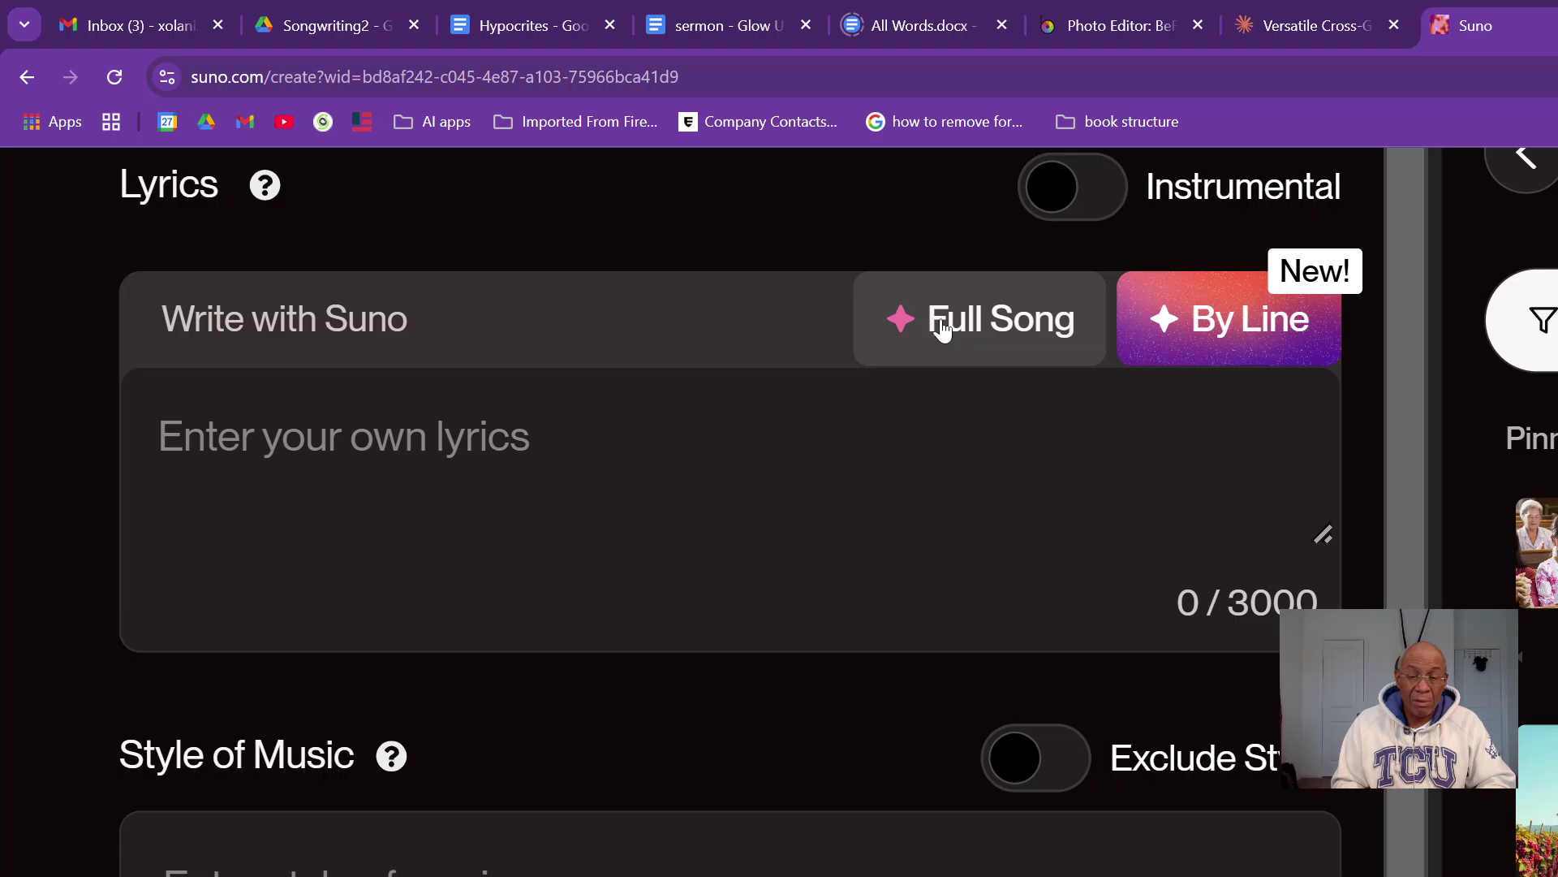
Step: Try the full-song lyric writer to generate Goldfish lyric options and dismiss them unused
{"action": "left_click", "coordinate": [906, 315]}
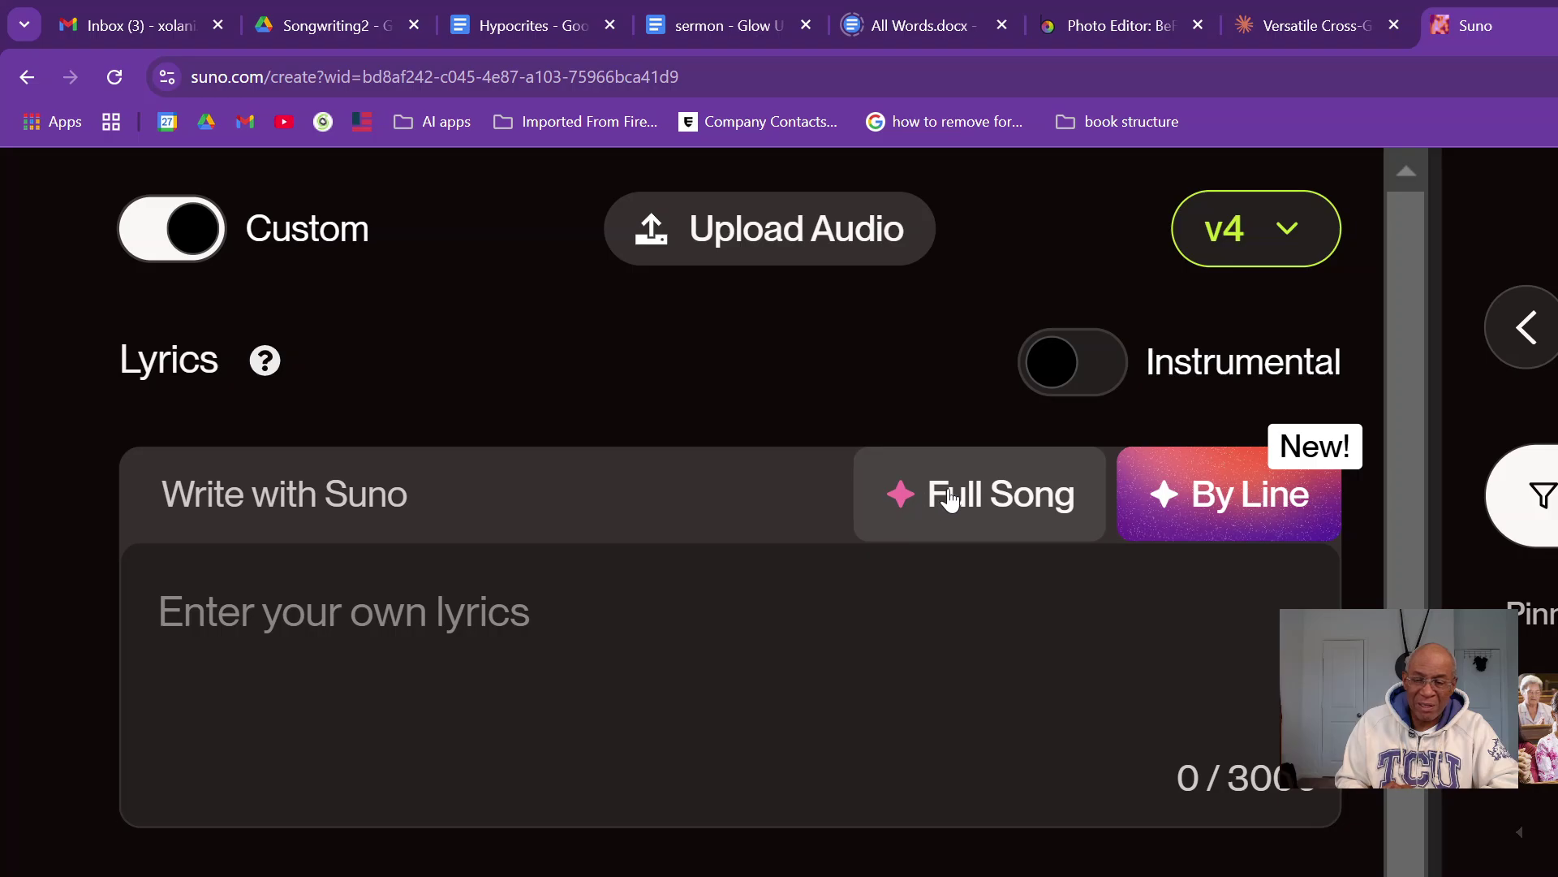
{"action": "left_click", "coordinate": [950, 498]}
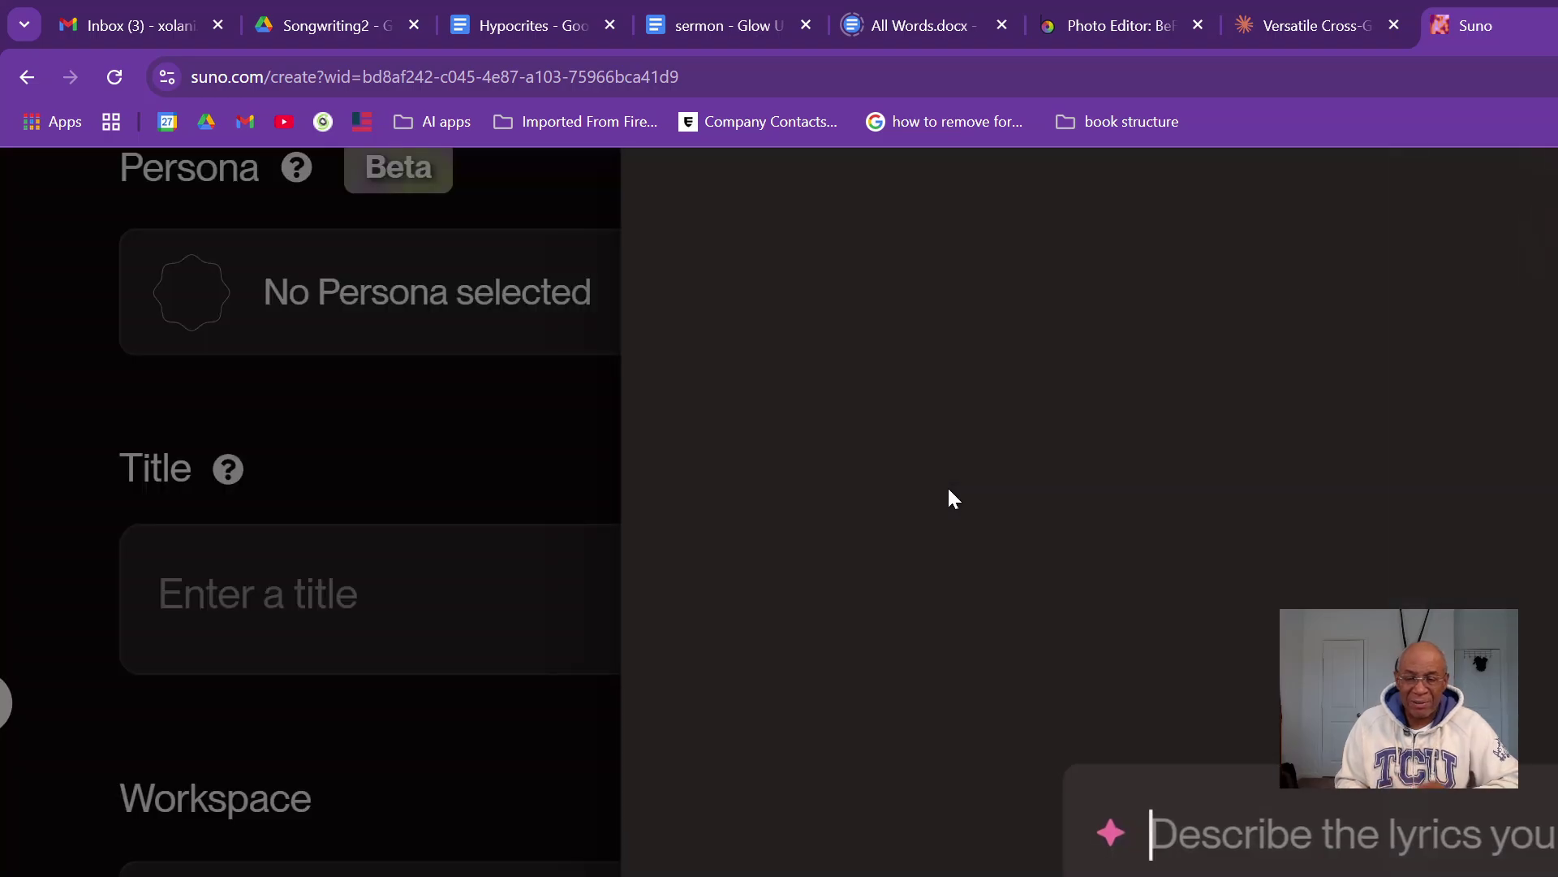
{"action": "left_click", "coordinate": [849, 433]}
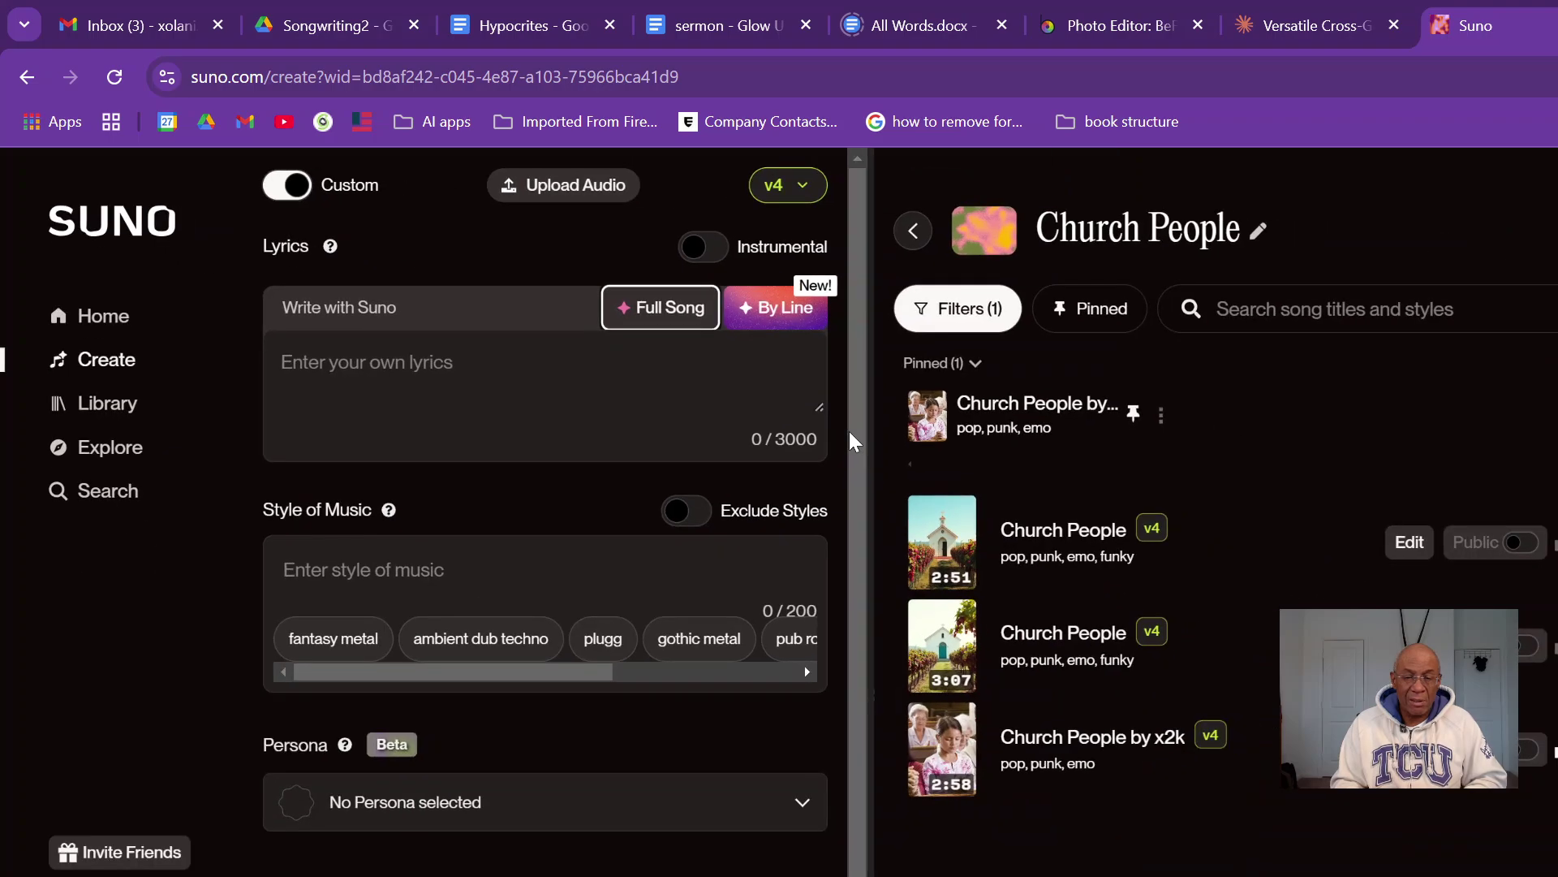
{"action": "left_click", "coordinate": [654, 307]}
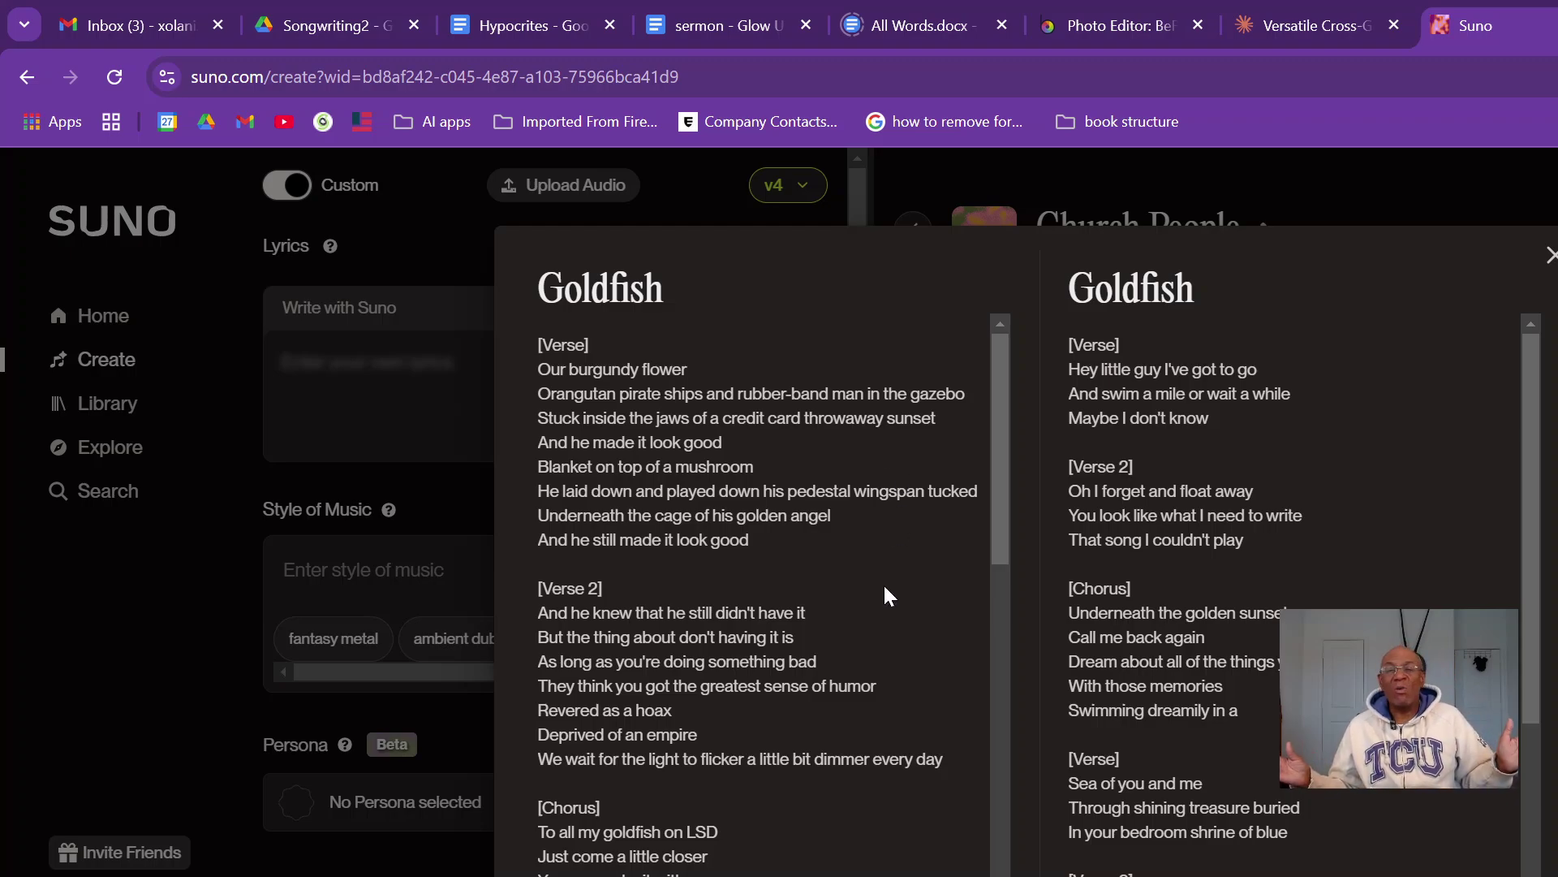
{"action": "left_click", "coordinate": [1550, 258]}
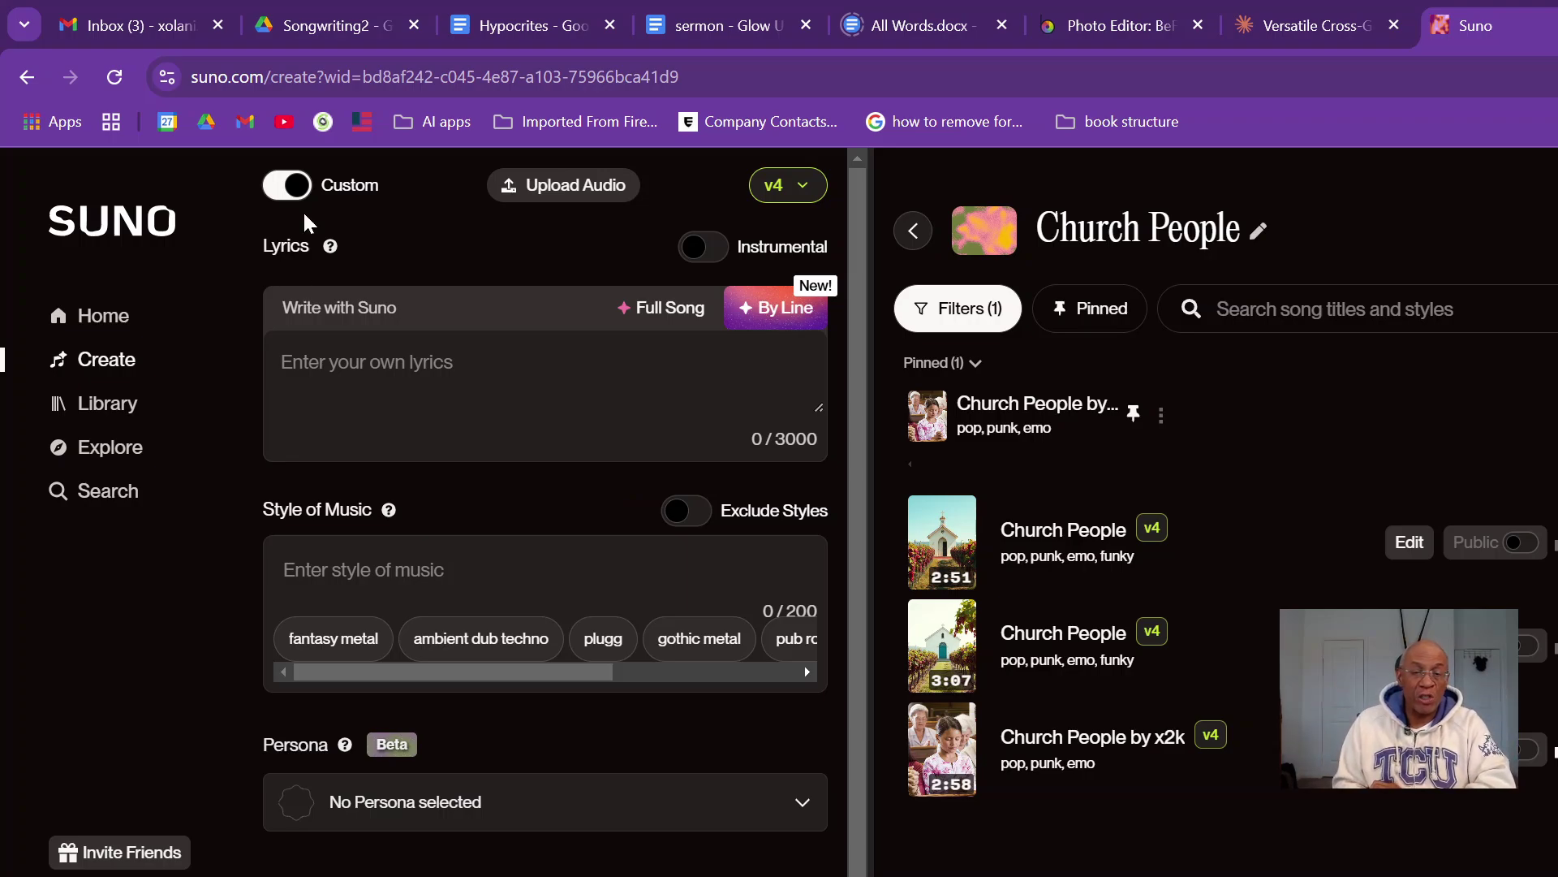
Step: Switch to the Hypocrites document in Google Docs, take its full lyrics and paste them into the custom lyrics field in Suno
{"action": "left_click", "coordinate": [491, 23]}
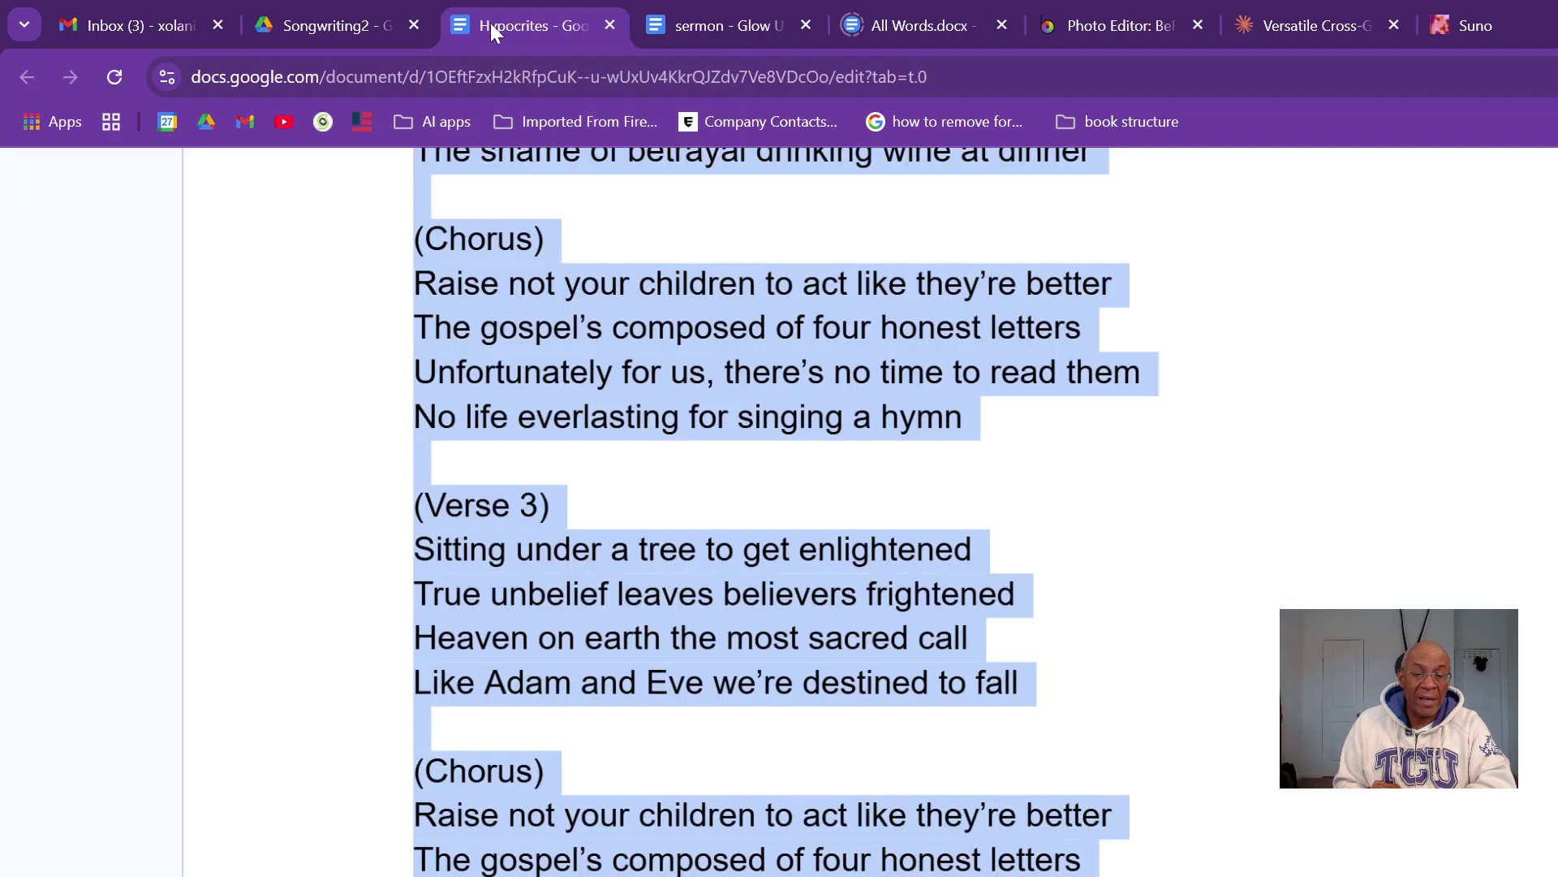
{"action": "scroll", "coordinate": [779, 512], "scroll_direction": "up", "scroll_amount": 20}
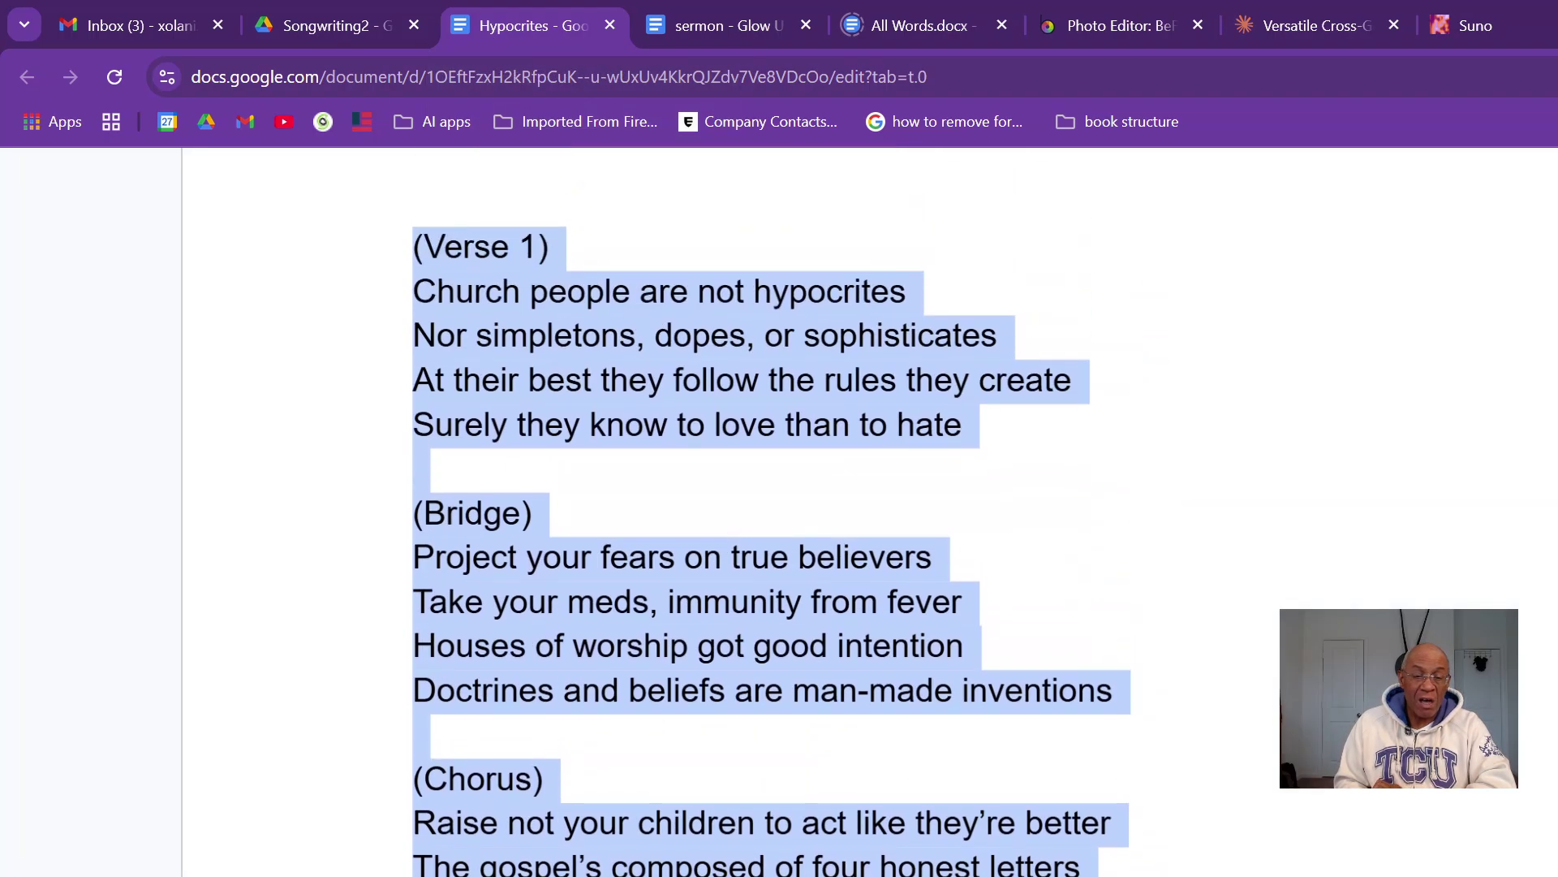
{"action": "scroll", "coordinate": [779, 519], "scroll_direction": "left", "scroll_amount": 5}
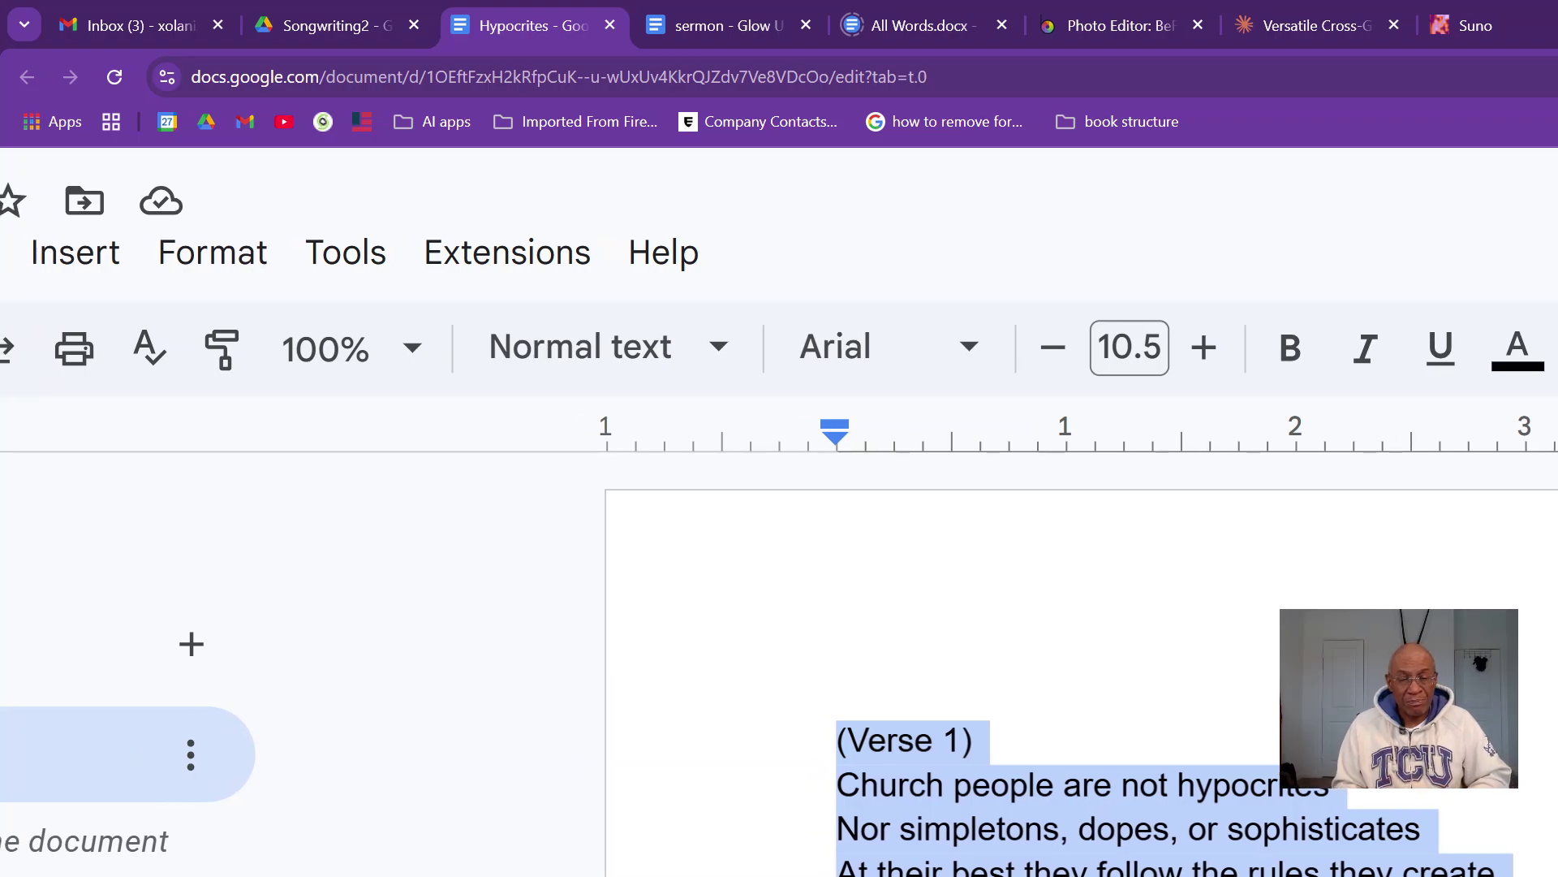
{"action": "key", "text": "ctrl+0"}
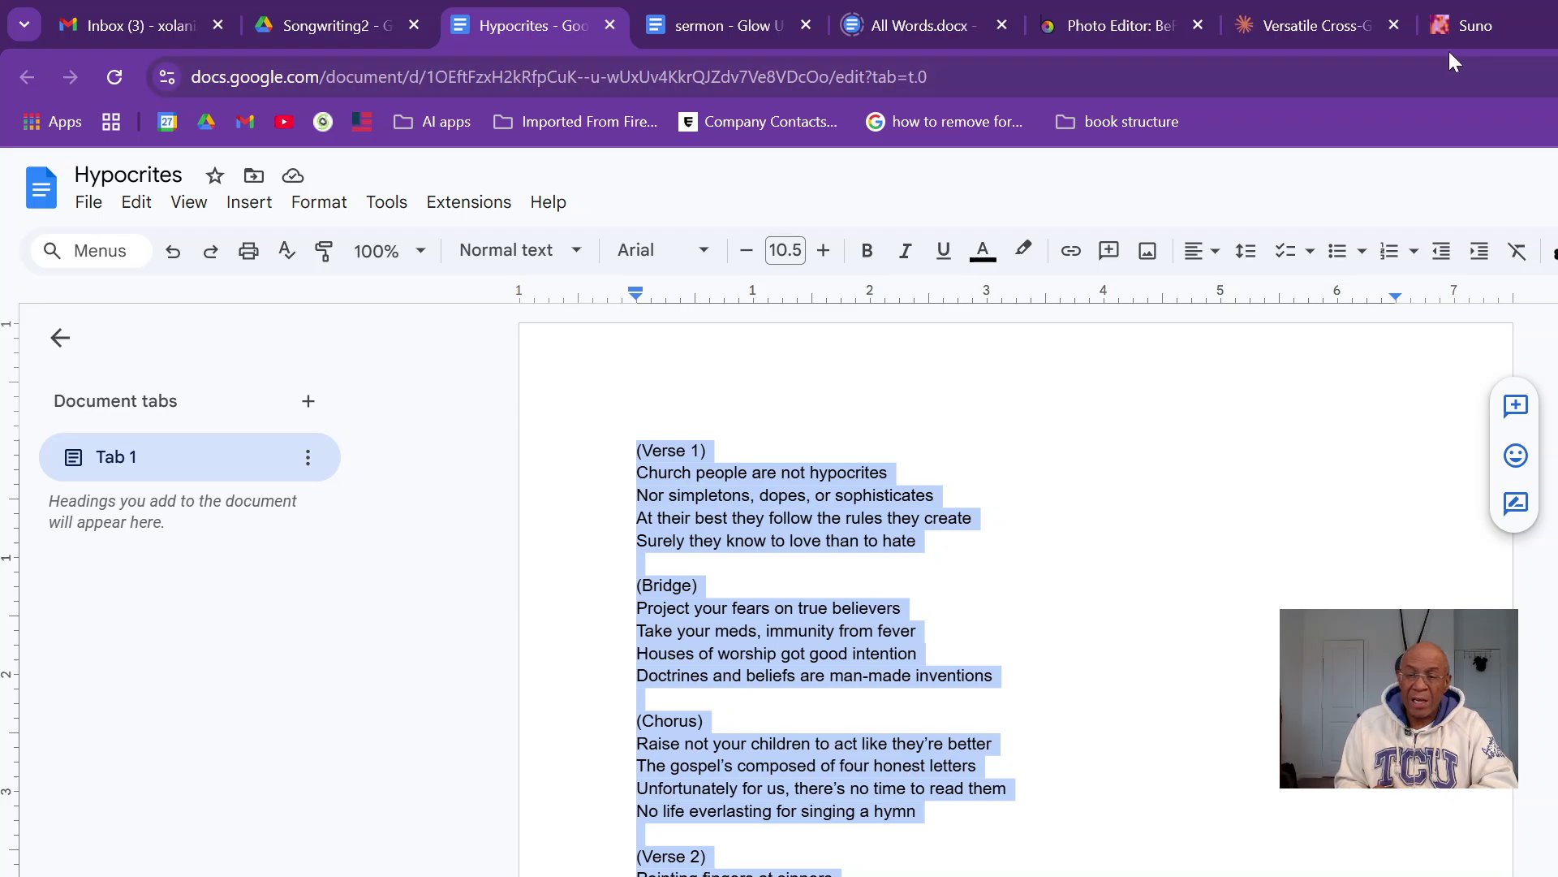
{"action": "left_click", "coordinate": [1465, 27]}
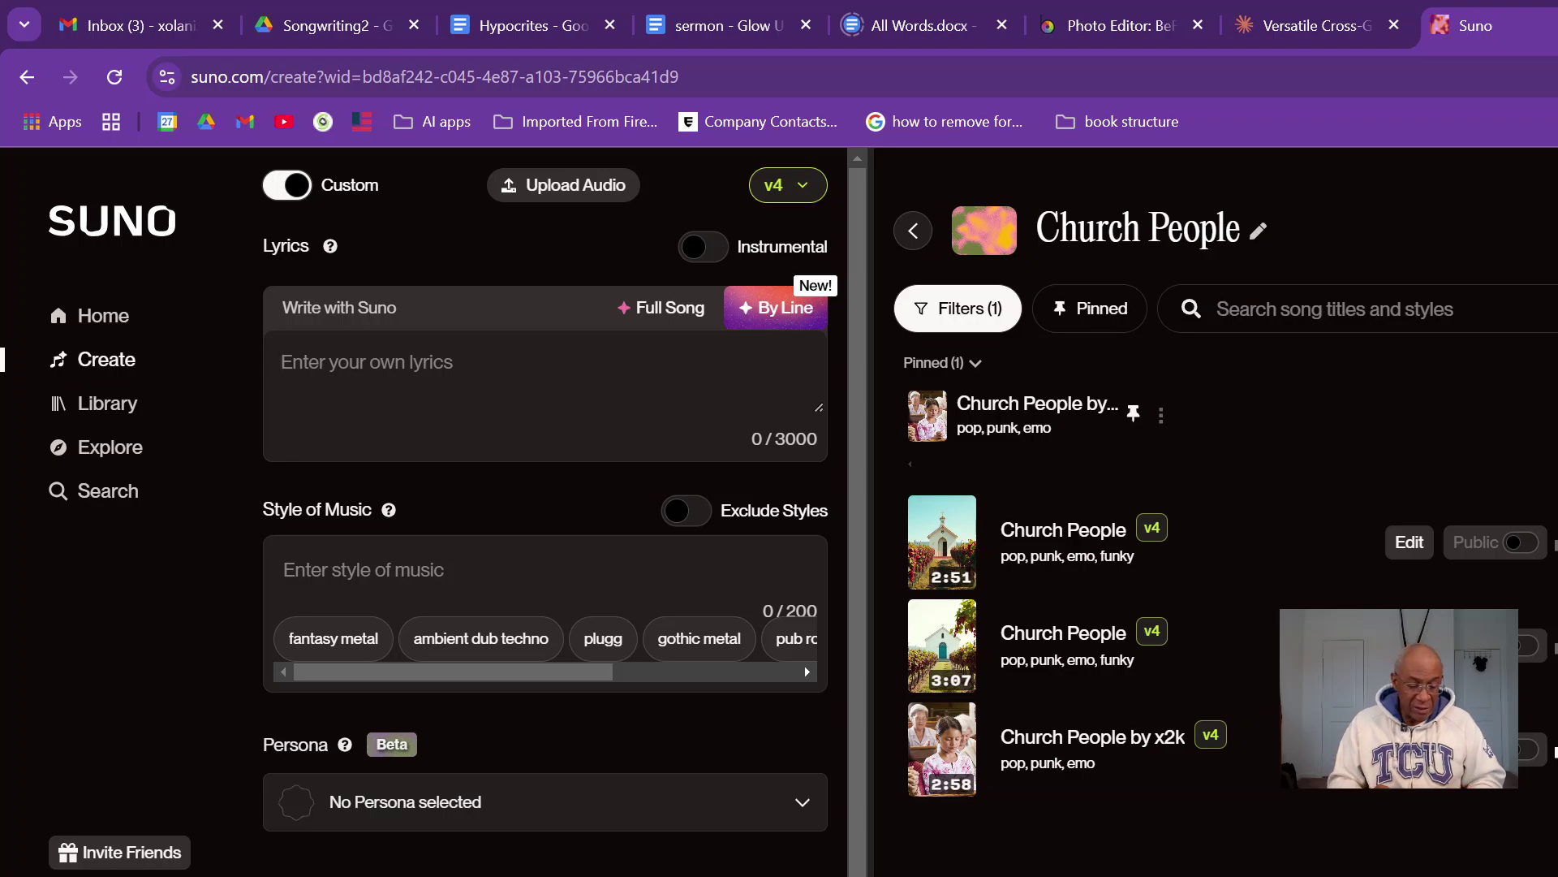
{"action": "key", "text": "ctrl+v"}
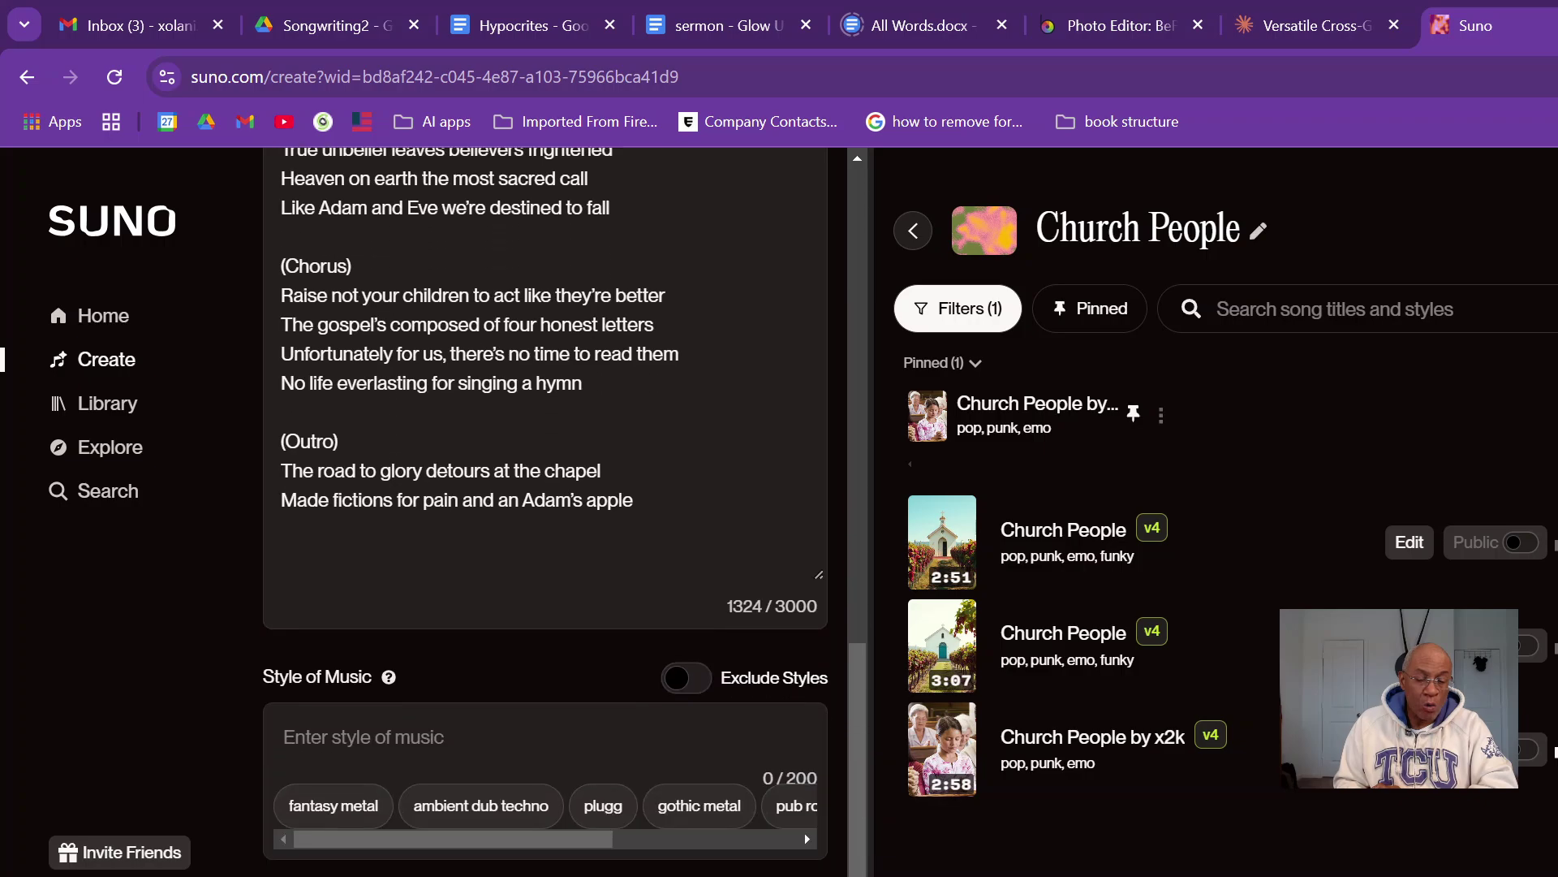
Step: Review the pasted lyrics from Verse 1 through the Outro, checking the verse, bridge and chorus labels
{"action": "scroll", "coordinate": [546, 511], "scroll_direction": "down", "scroll_amount": 1}
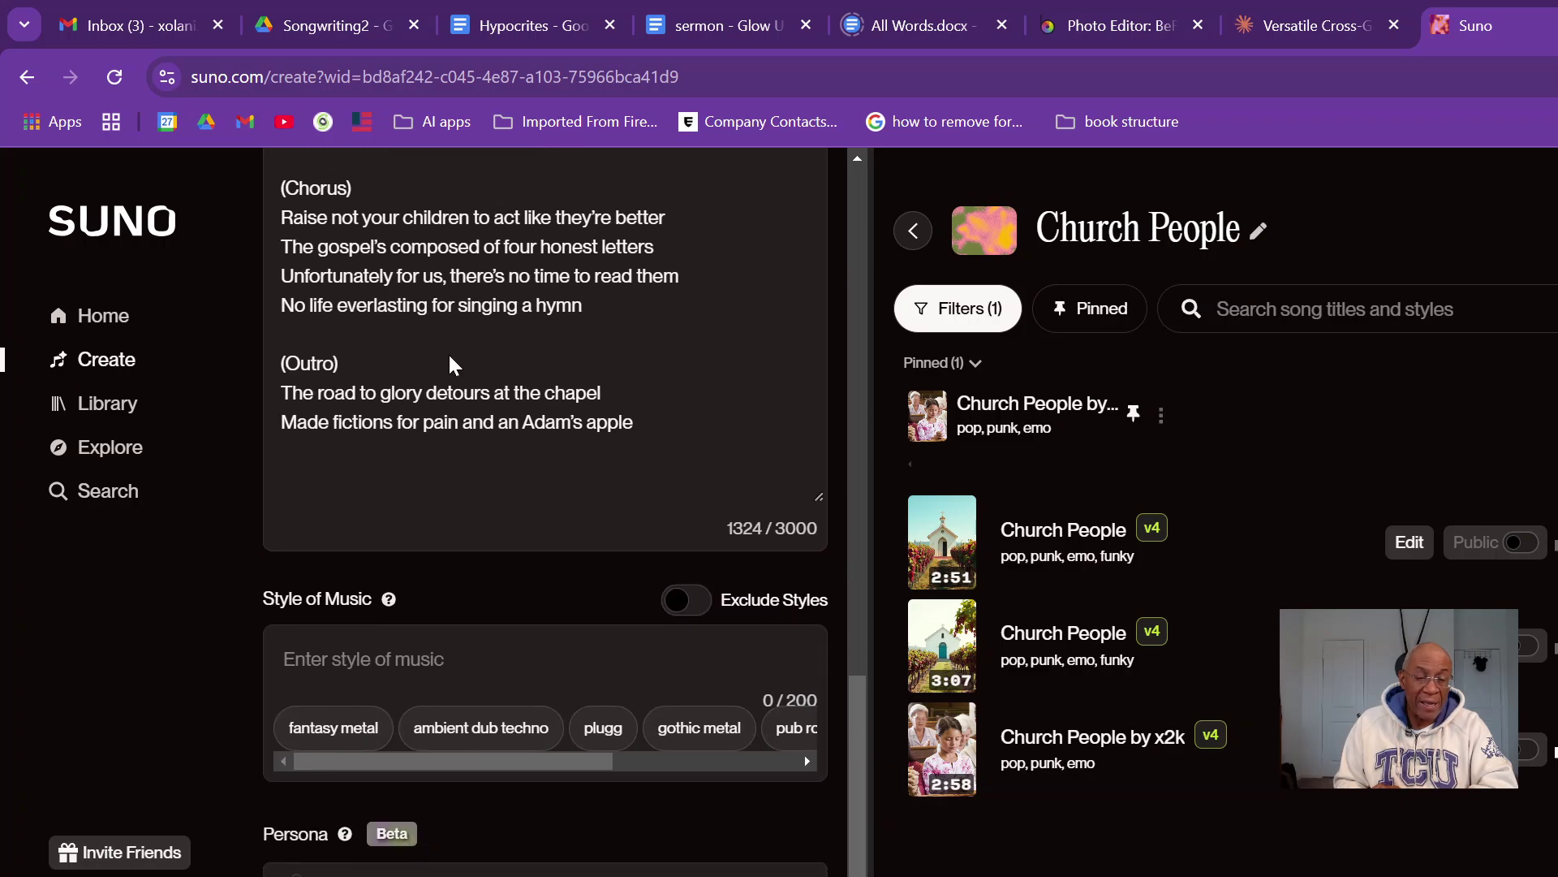
{"action": "scroll", "coordinate": [545, 511], "scroll_direction": "up", "scroll_amount": 10}
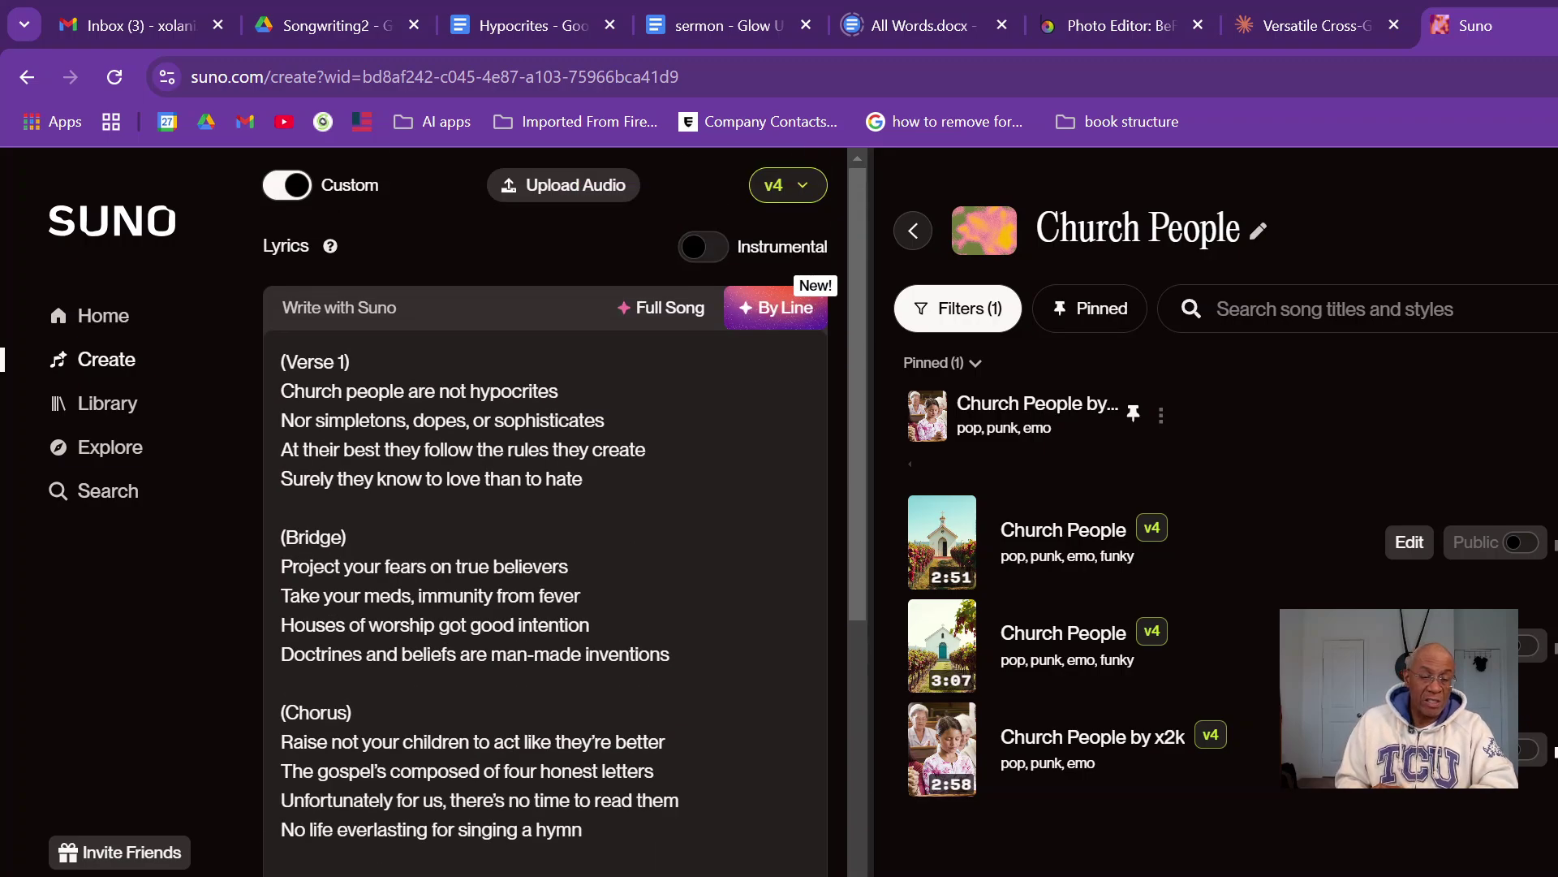
{"action": "scroll", "coordinate": [546, 511], "scroll_direction": "down", "scroll_amount": 6}
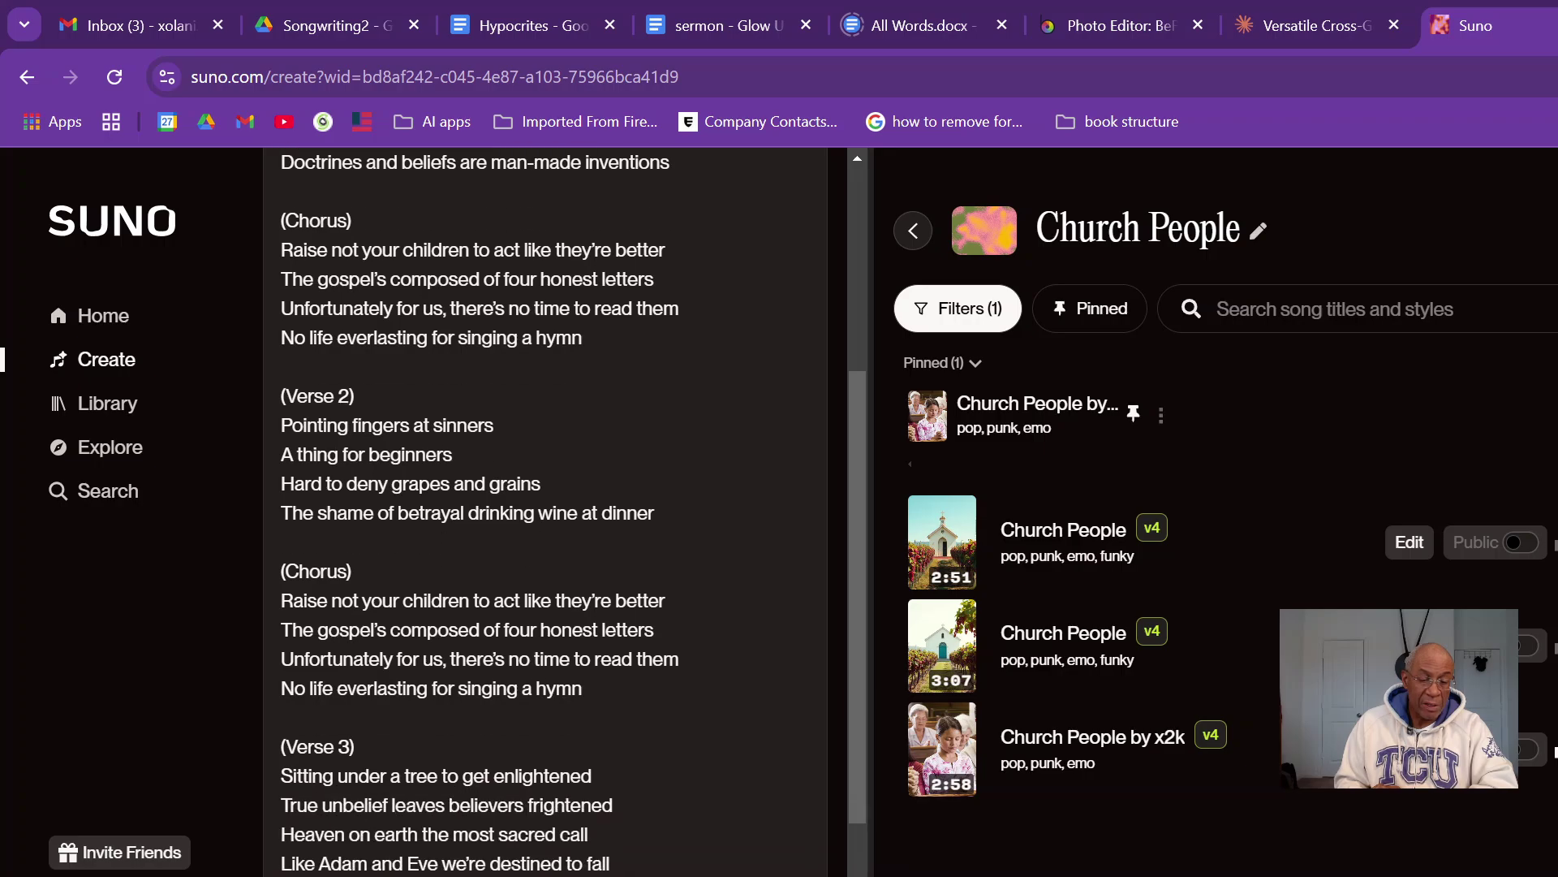
{"action": "scroll", "coordinate": [546, 512], "scroll_direction": "up", "scroll_amount": 2}
{"action": "scroll", "coordinate": [545, 511], "scroll_direction": "up", "scroll_amount": 3}
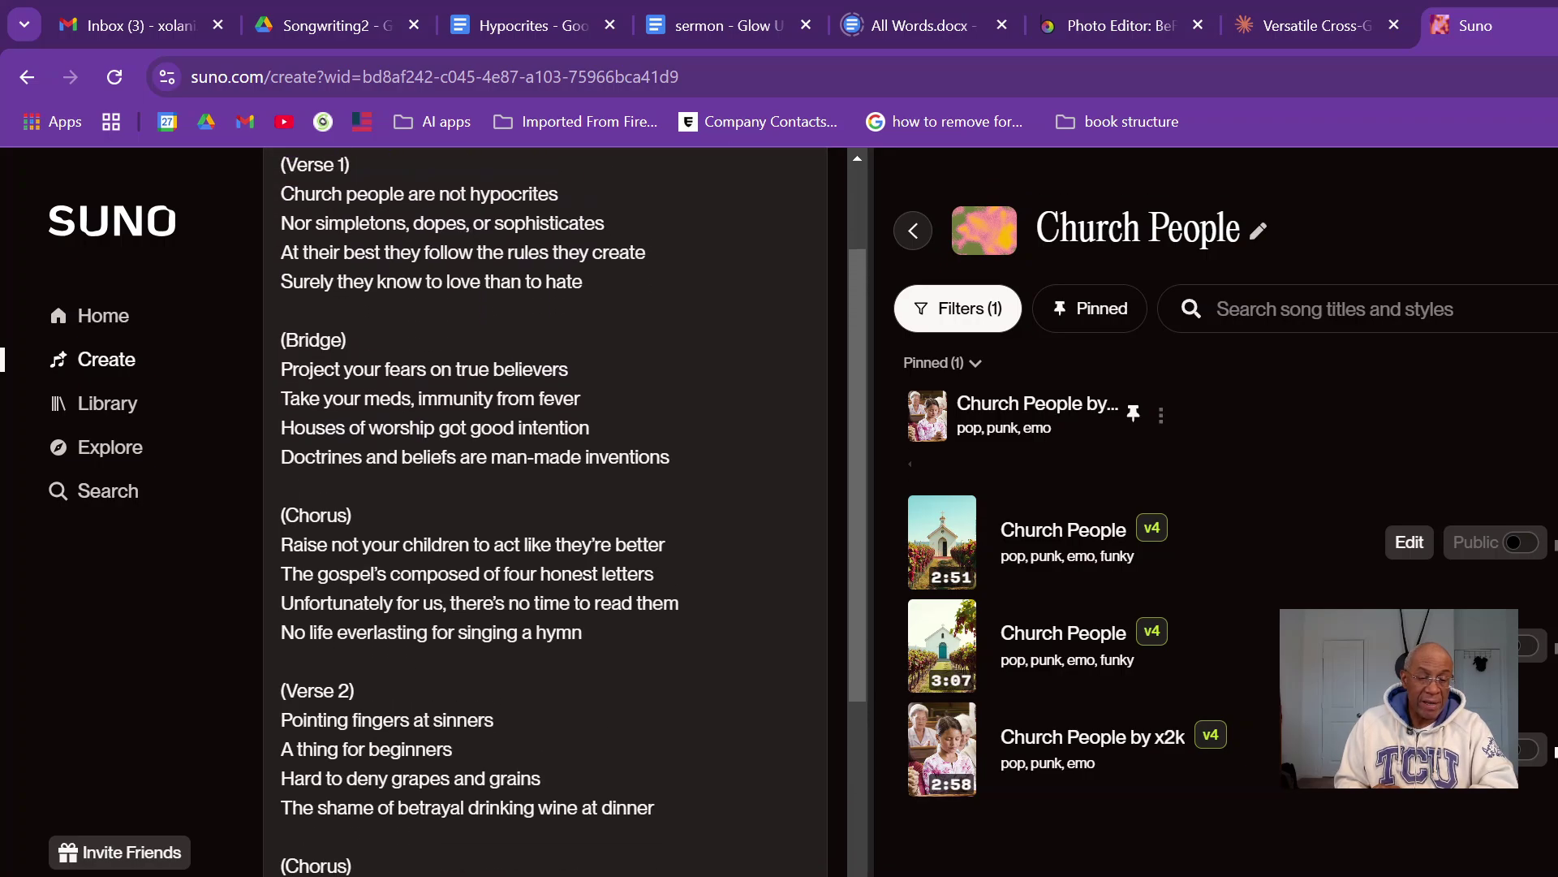
{"action": "scroll", "coordinate": [546, 511], "scroll_direction": "down", "scroll_amount": 5}
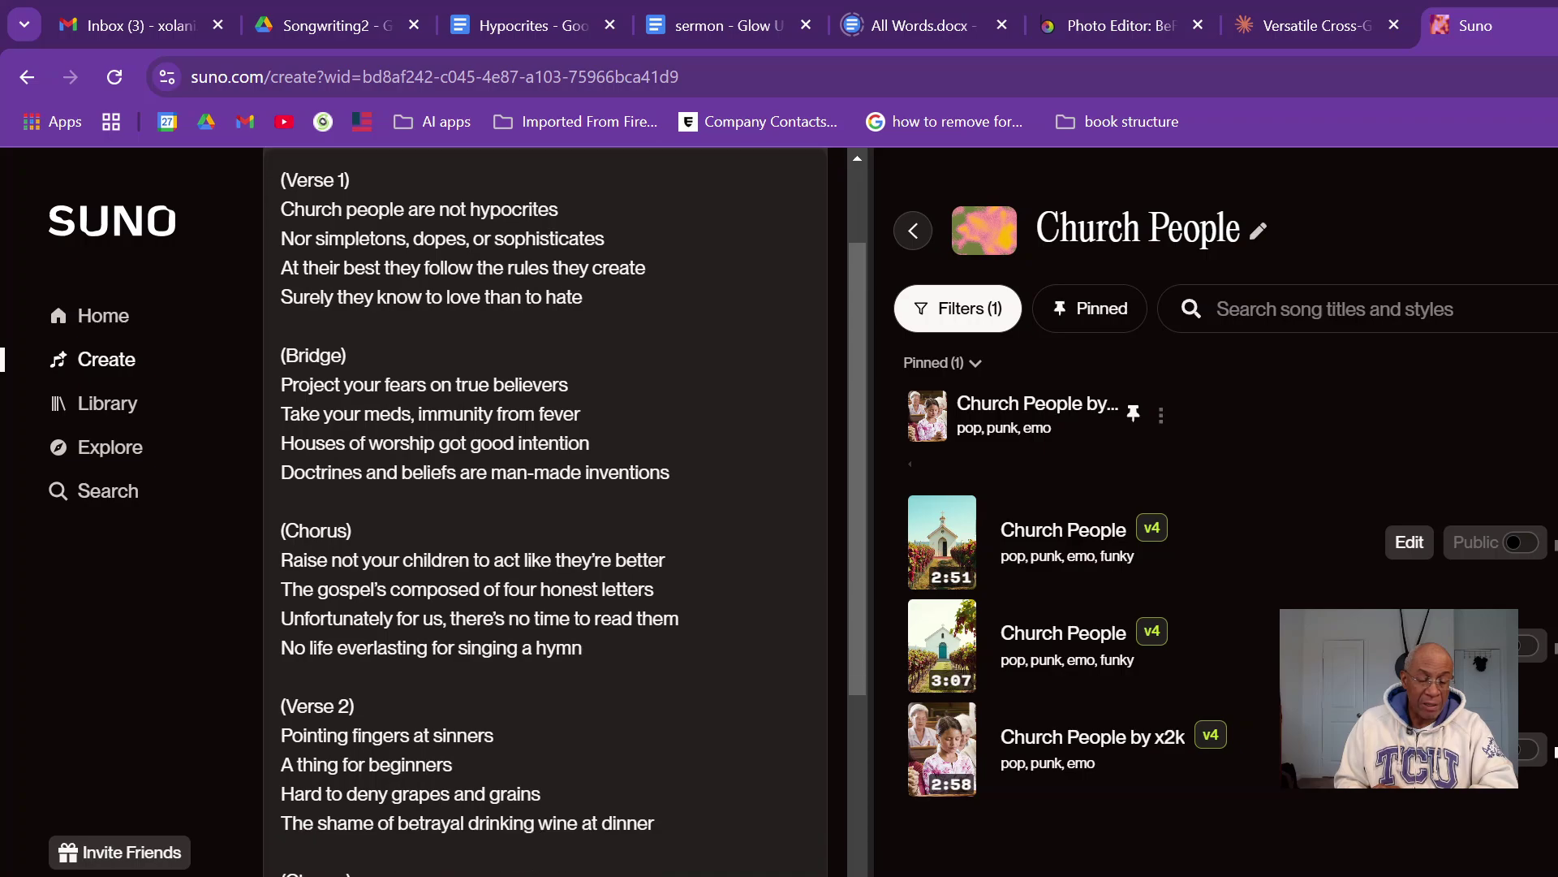
{"action": "scroll", "coordinate": [545, 511], "scroll_direction": "down", "scroll_amount": 6}
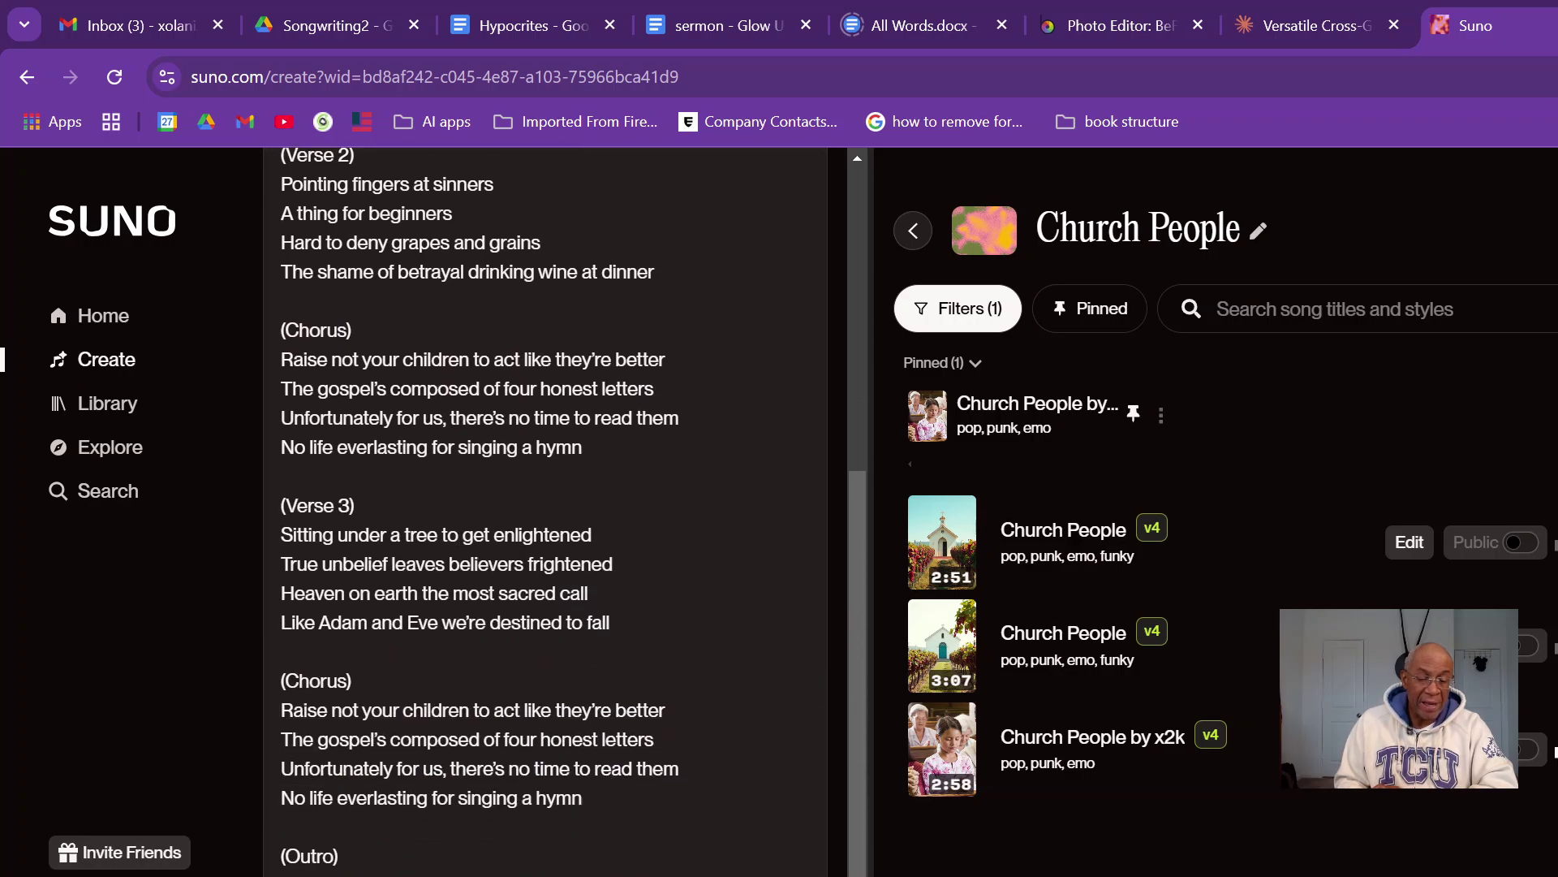
{"action": "scroll", "coordinate": [545, 511], "scroll_direction": "up", "scroll_amount": 10}
{"action": "scroll", "coordinate": [397, 821], "scroll_direction": "down", "scroll_amount": 4}
{"action": "right_click", "coordinate": [397, 821]}
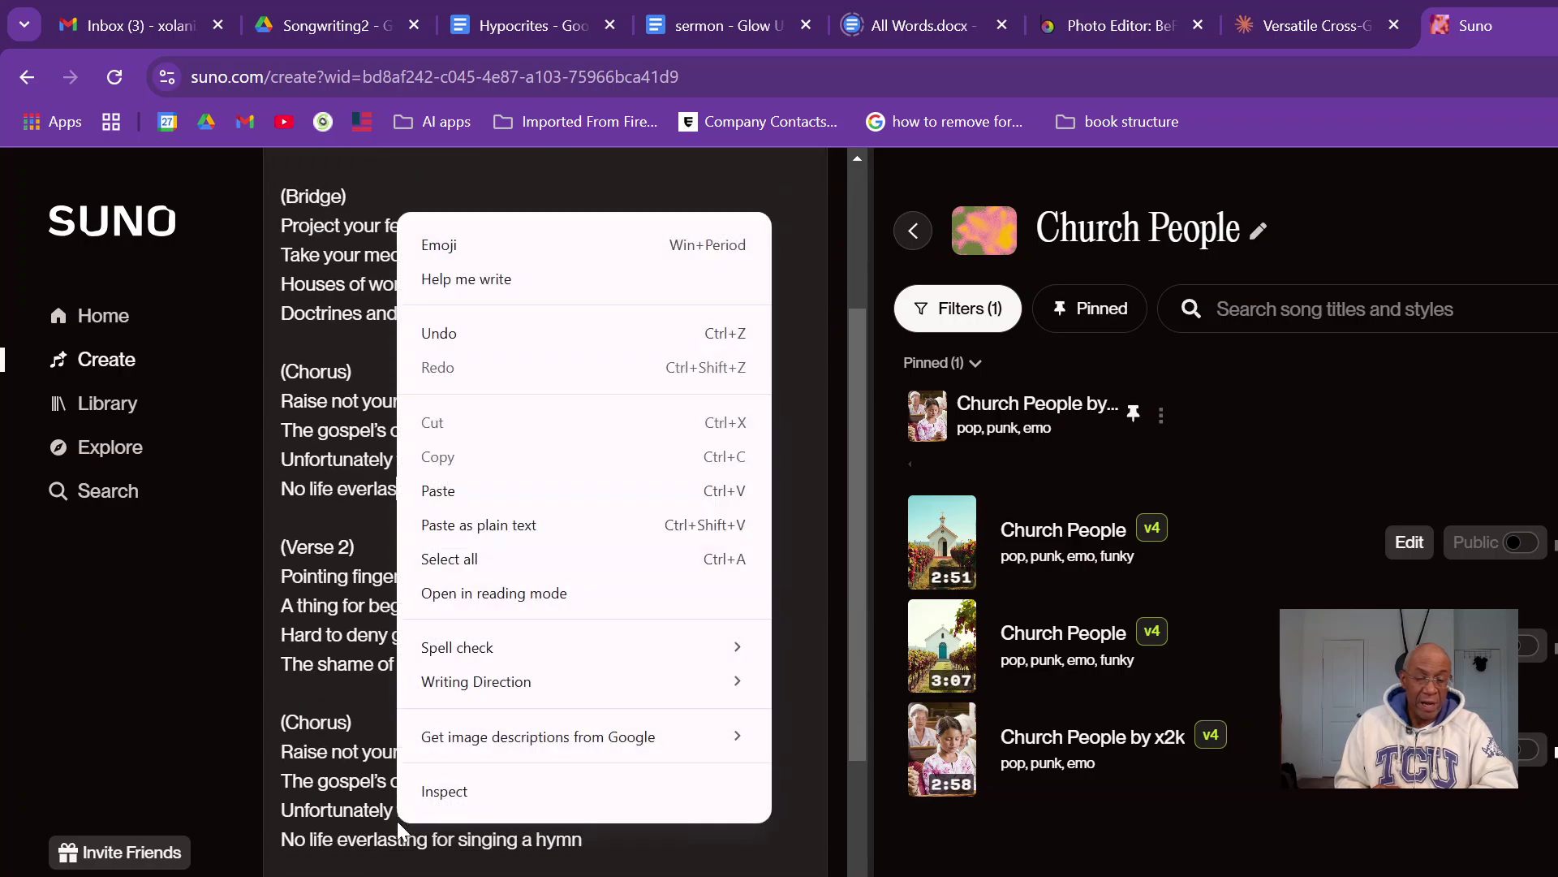
{"action": "left_click", "coordinate": [321, 773]}
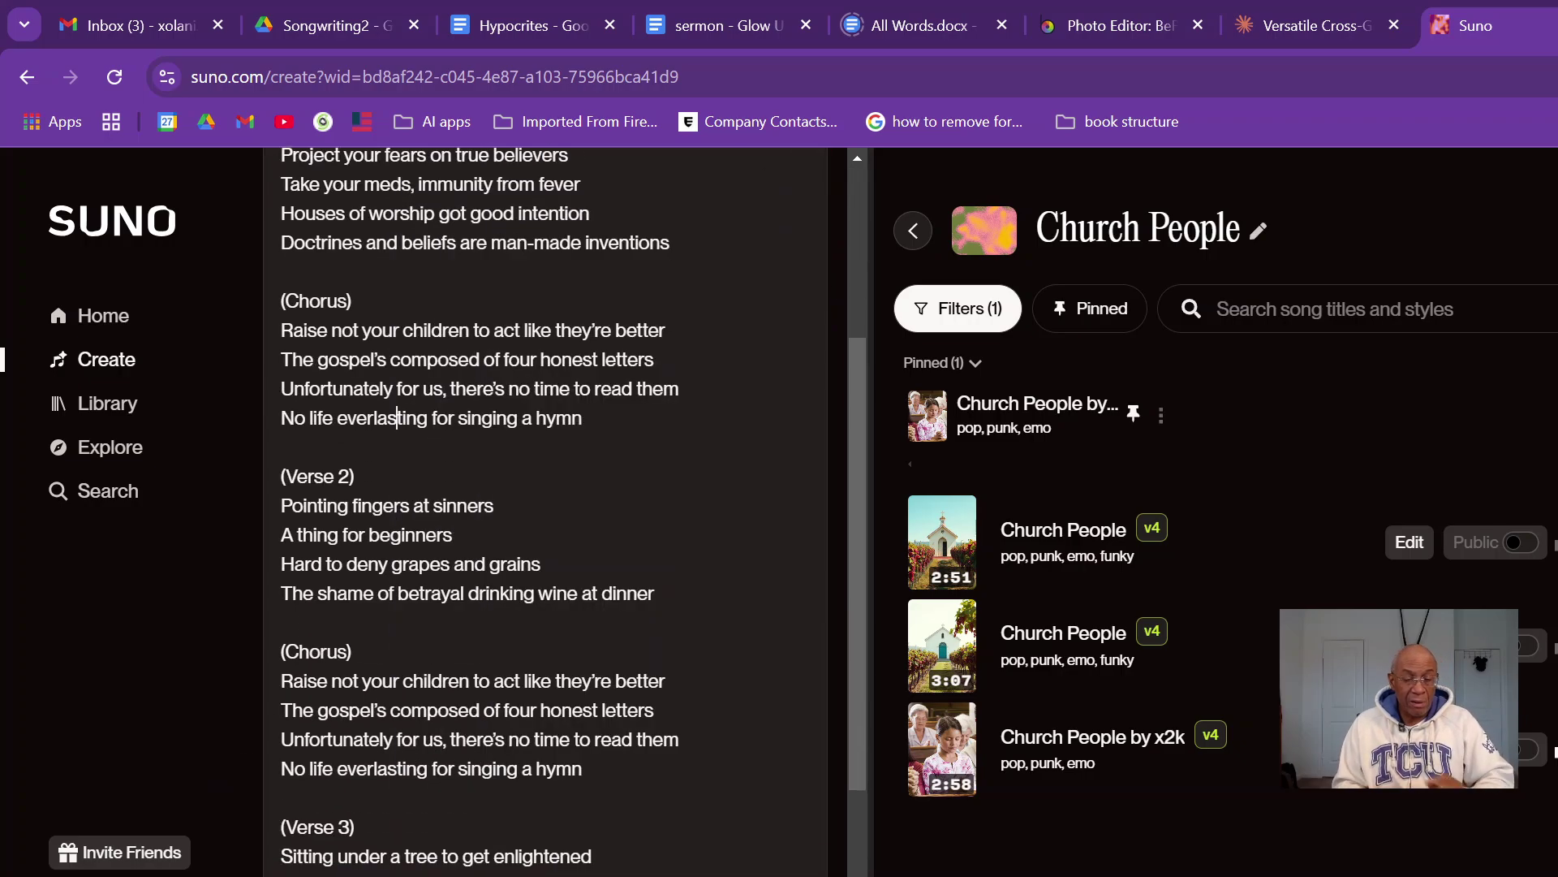
{"action": "scroll", "coordinate": [321, 773], "scroll_direction": "down", "scroll_amount": 8}
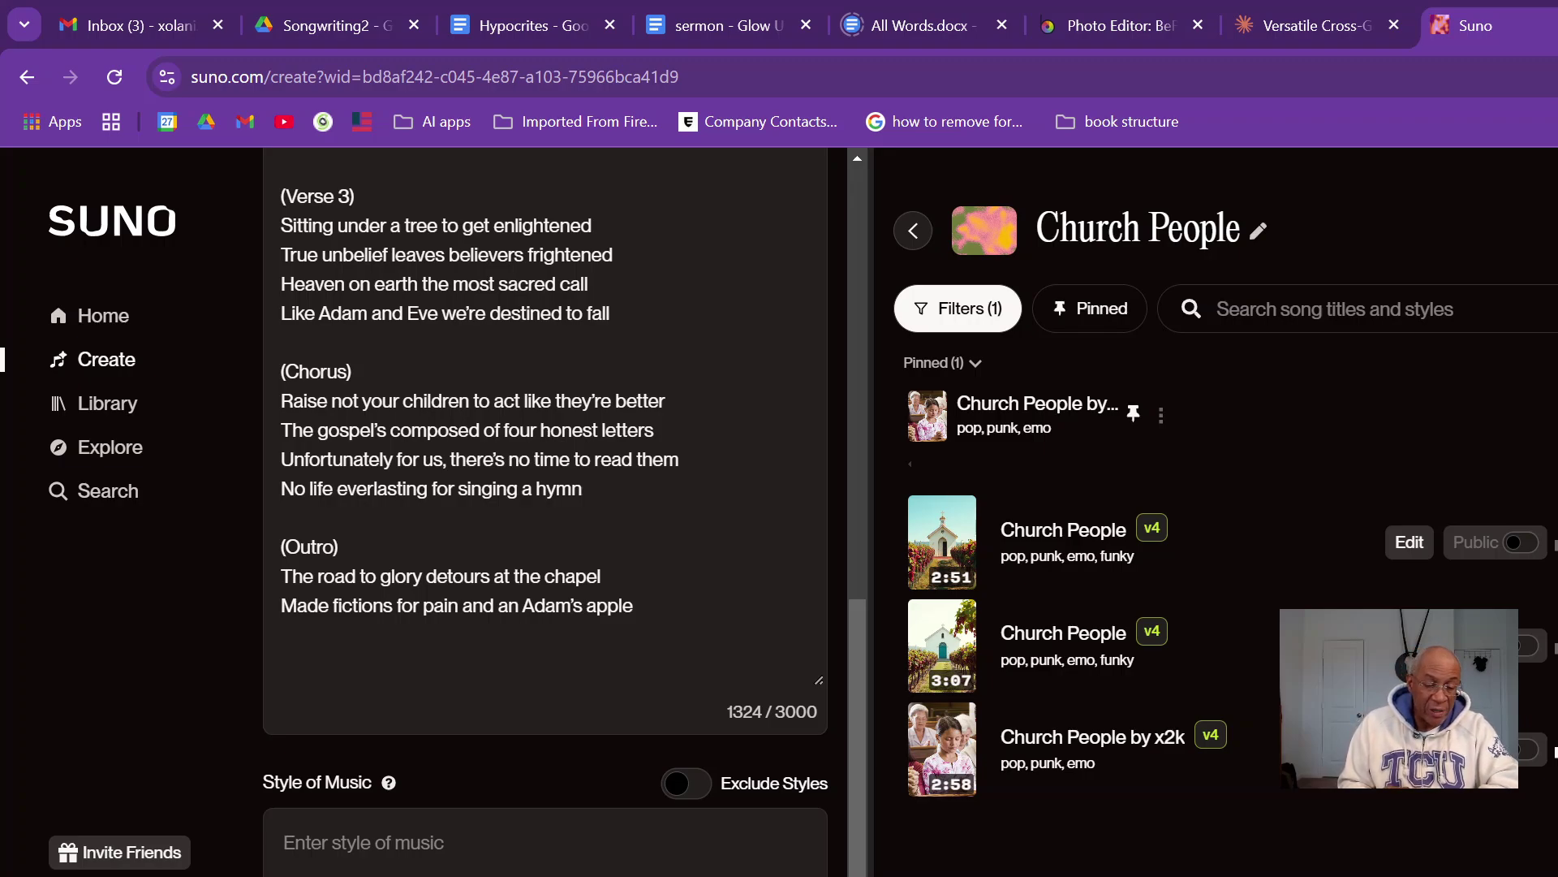
Step: Set the style of music for the song to "dreamo"
{"action": "left_click", "coordinate": [365, 842]}
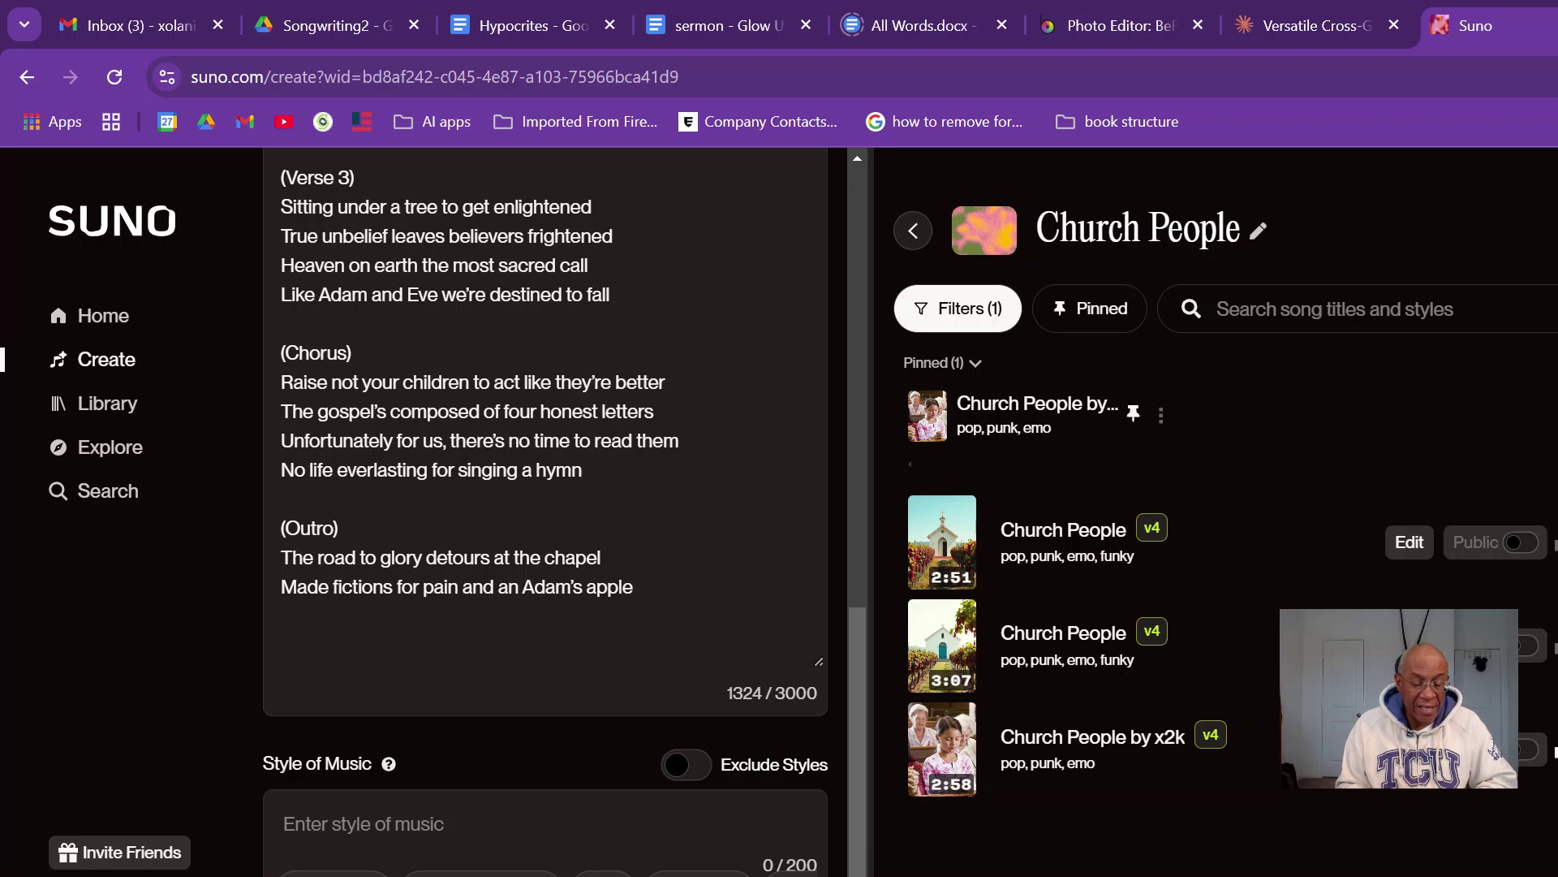
{"action": "scroll", "coordinate": [624, 821], "scroll_direction": "up", "scroll_amount": 5}
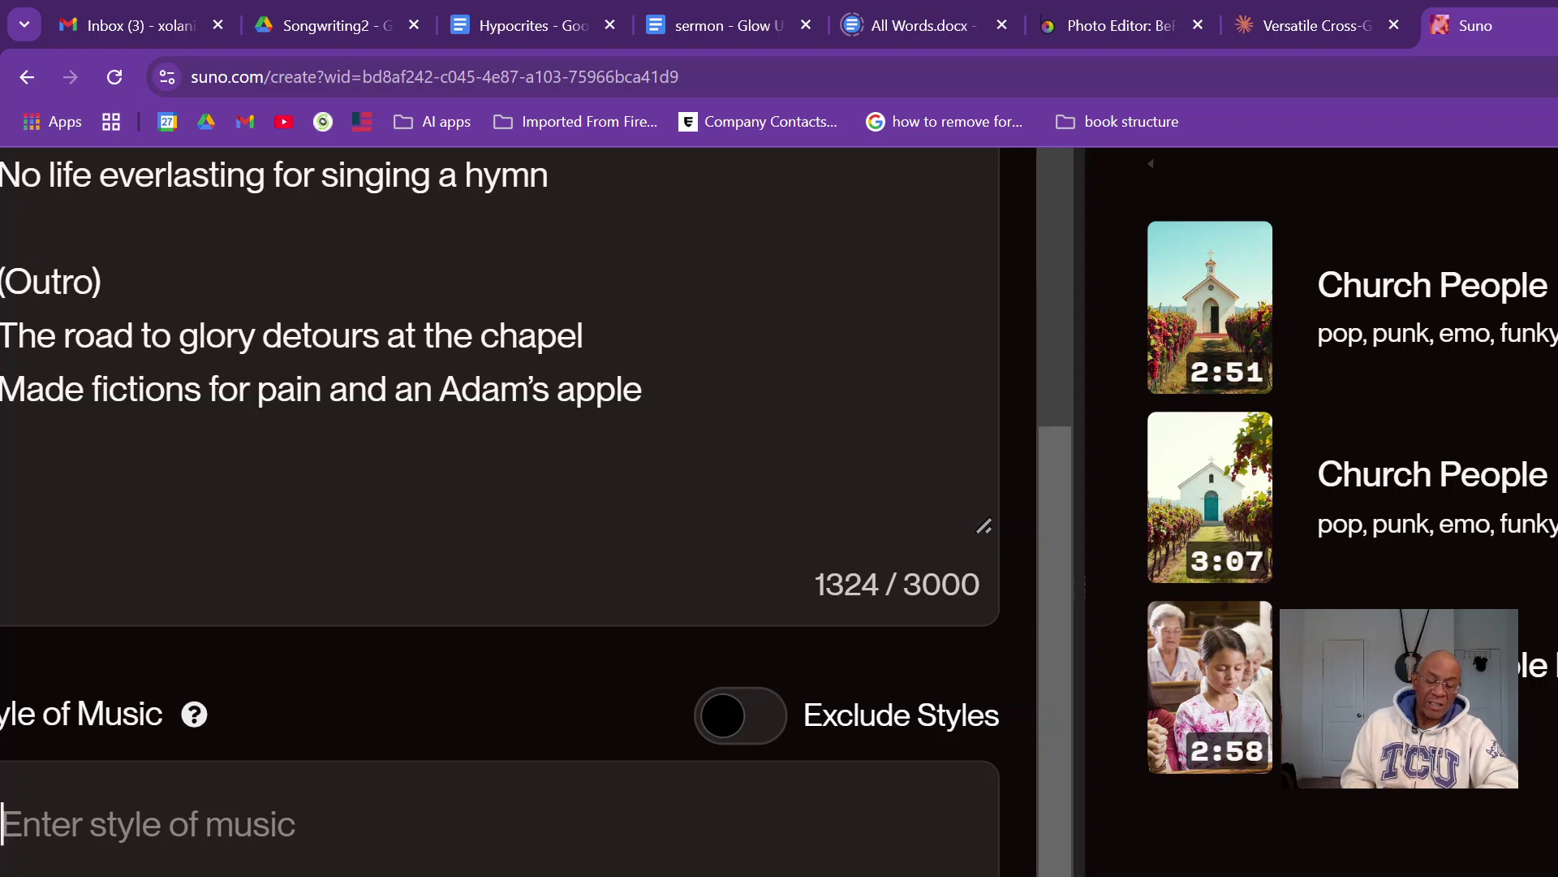
{"action": "scroll", "coordinate": [779, 511], "scroll_direction": "right", "scroll_amount": 3}
{"action": "scroll", "coordinate": [779, 511], "scroll_direction": "right", "scroll_amount": 1}
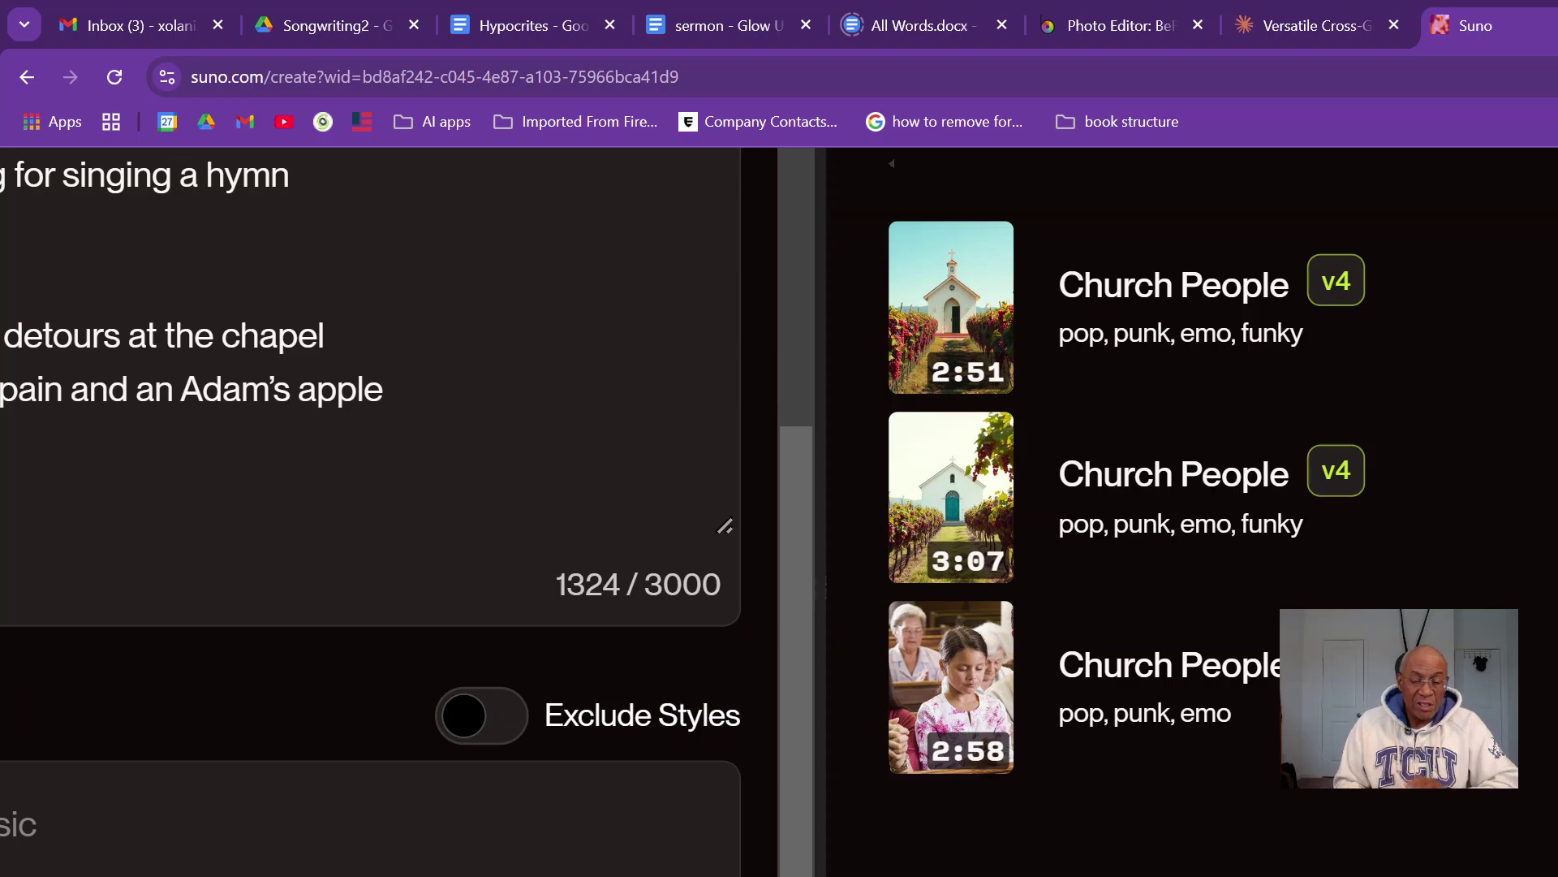
{"action": "key", "text": "ctrl+minus"}
{"action": "key", "text": "ctrl+minus"}
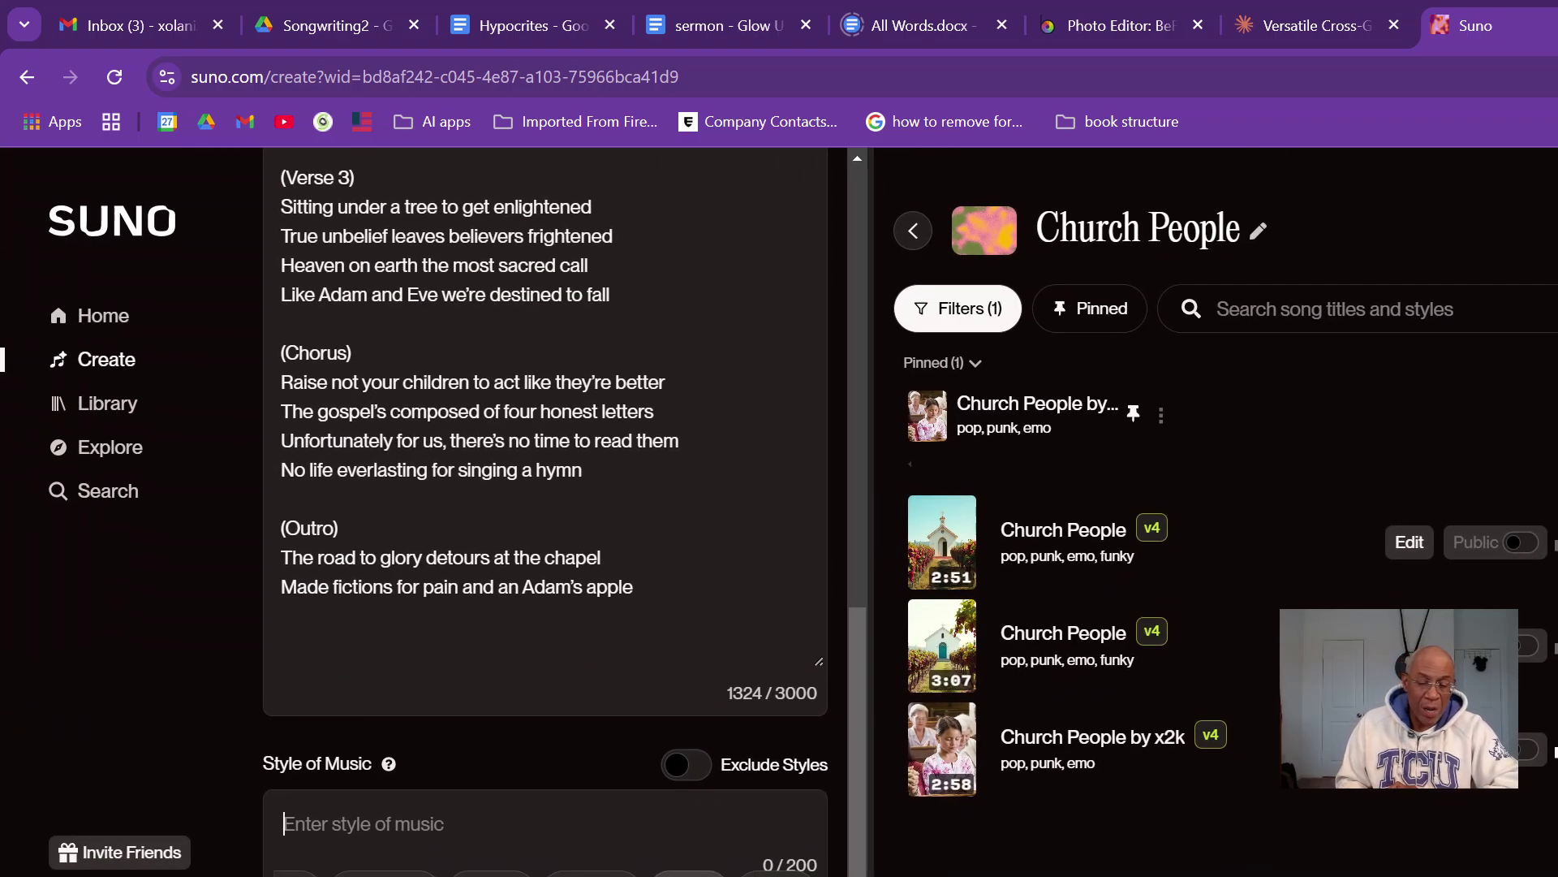
{"action": "type", "text": "dreamo"}
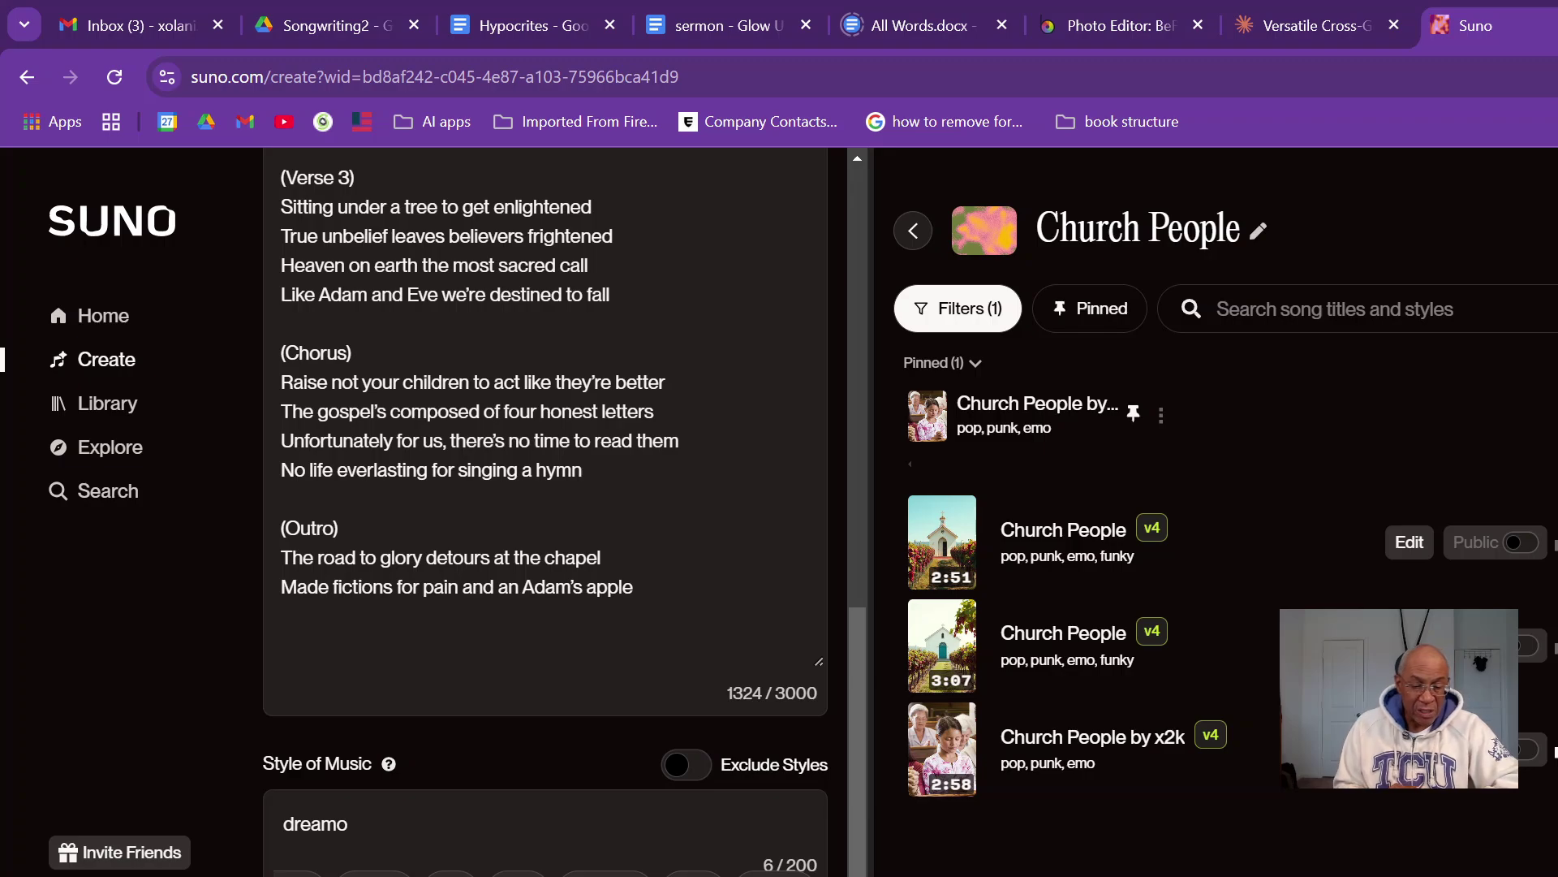
Step: Title the song "Hypocrites, v3" and generate it in the Church People workspace
{"action": "scroll", "coordinate": [545, 512], "scroll_direction": "down", "scroll_amount": 3}
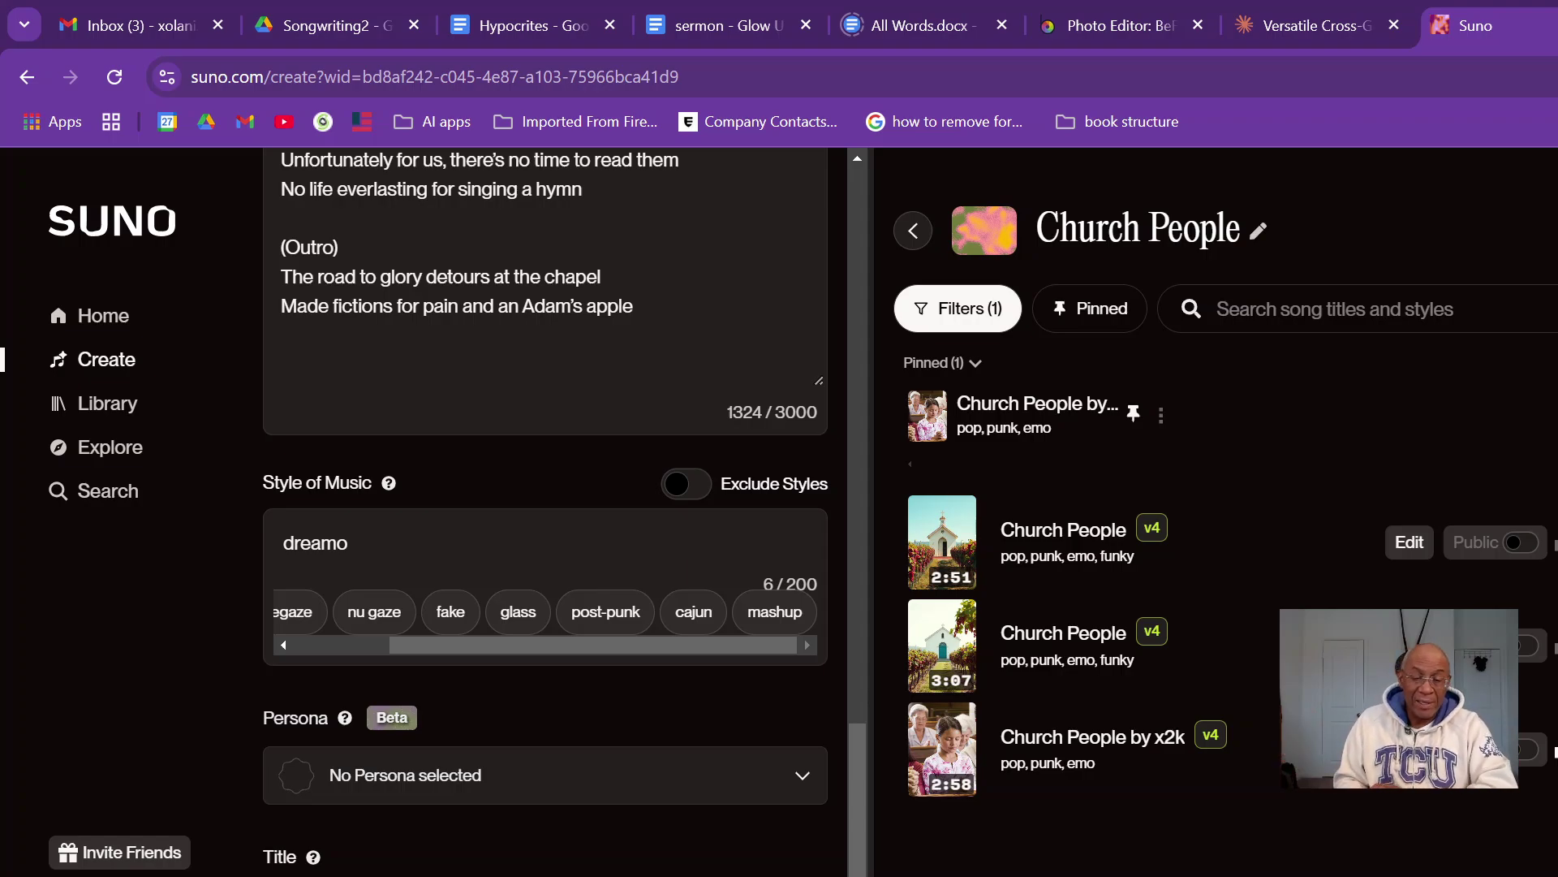
{"action": "scroll", "coordinate": [545, 503], "scroll_direction": "down", "scroll_amount": 1}
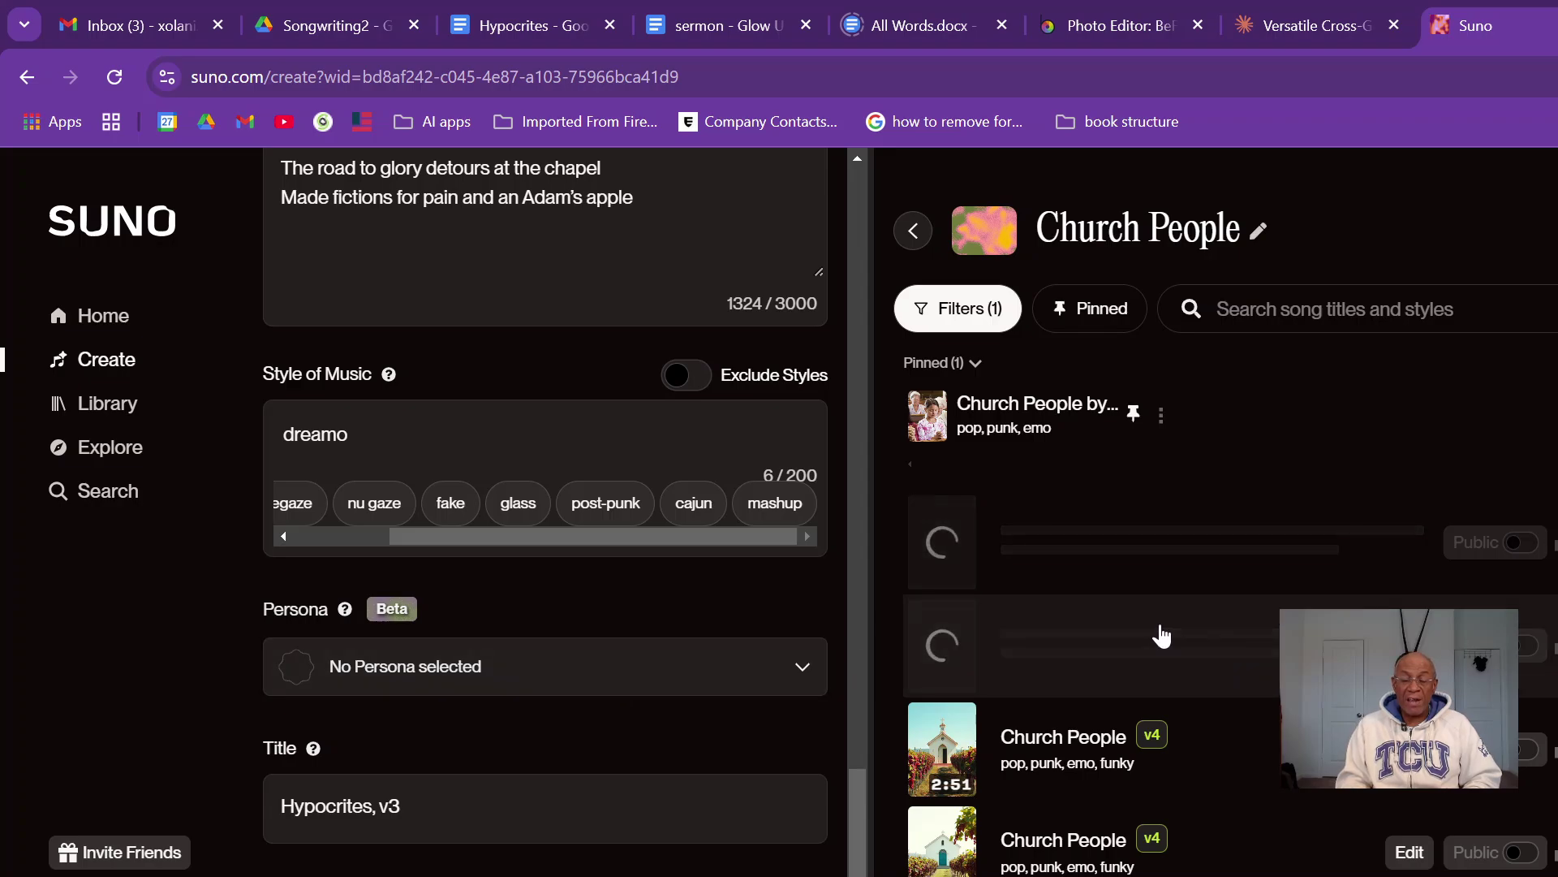
{"action": "scroll", "coordinate": [1149, 595], "scroll_direction": "up", "scroll_amount": 3}
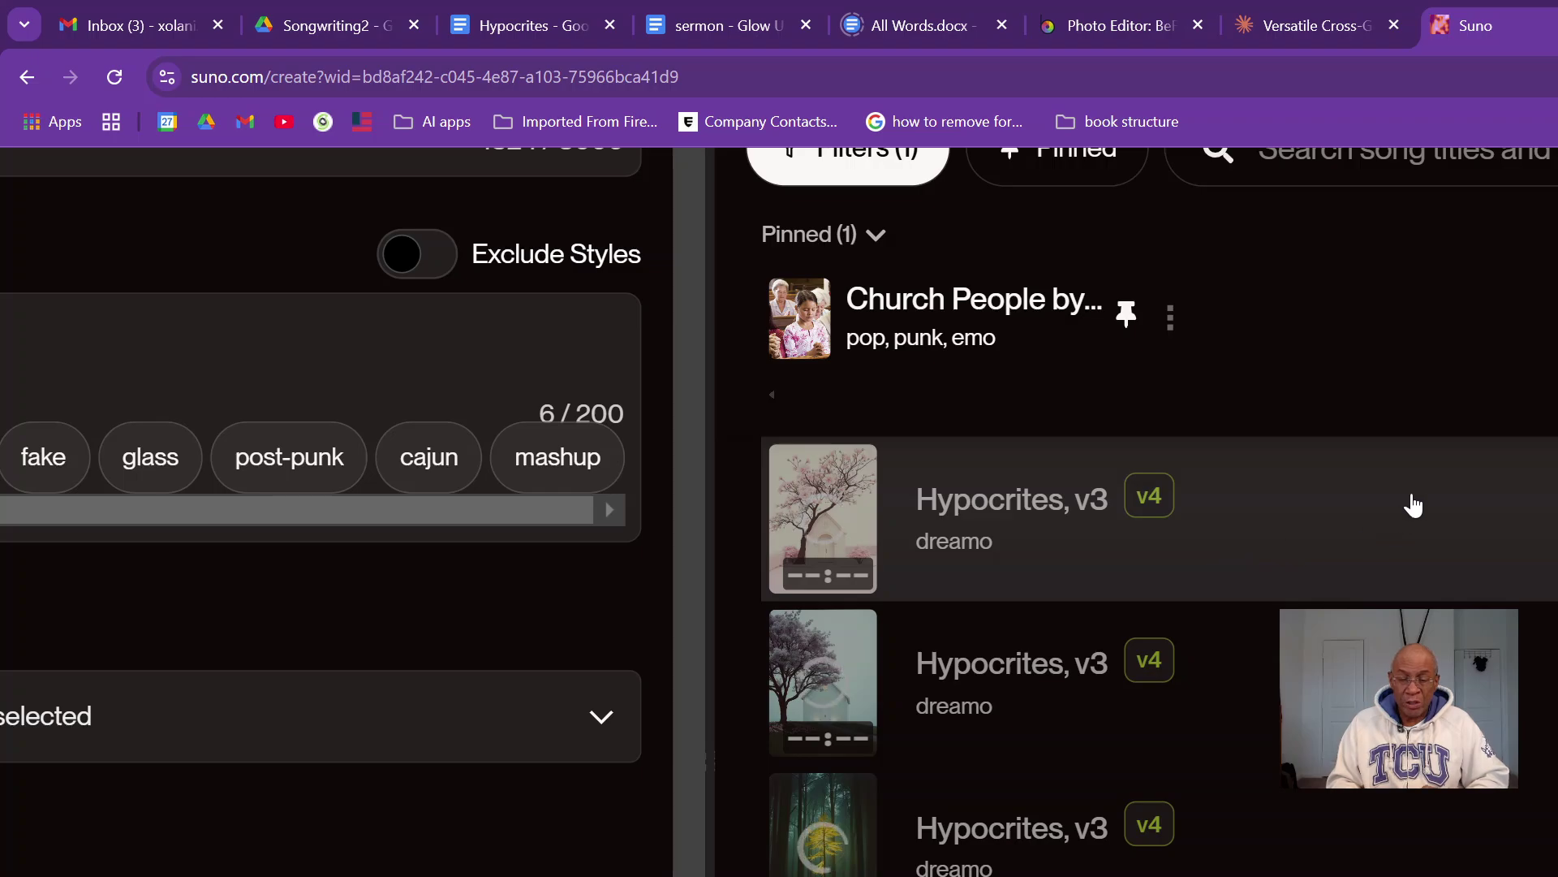
{"action": "key", "text": "ctrl+minus"}
{"action": "key", "text": "ctrl+minus"}
{"action": "key", "text": "ctrl+minus"}
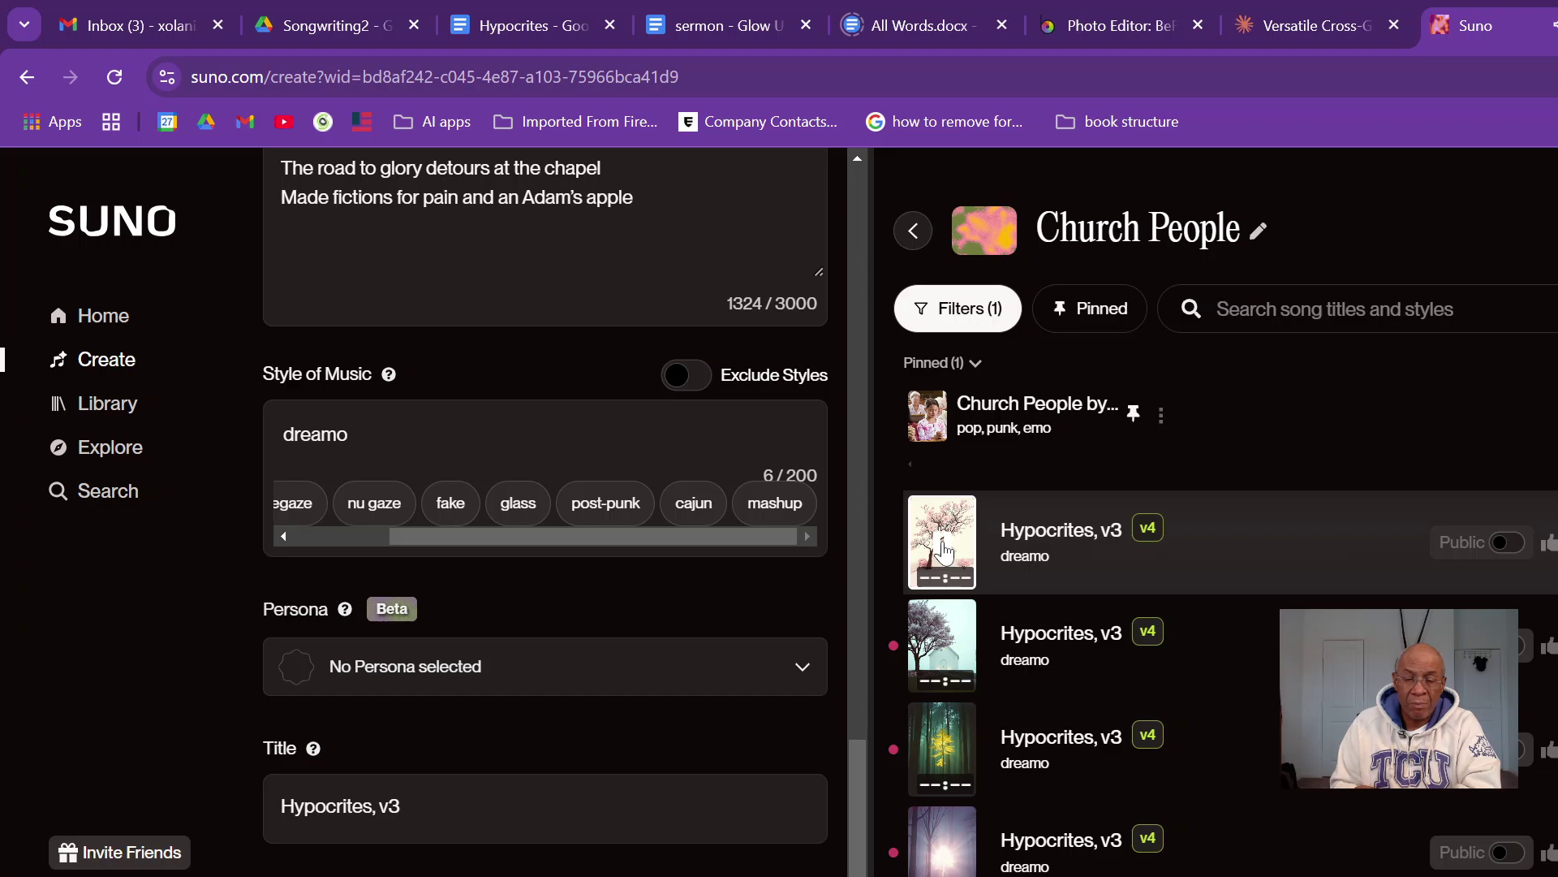
Step: Listen in turn to the newly generated dreamo versions of Hypocrites, v3 in the Church People workspace
{"action": "left_click", "coordinate": [941, 647]}
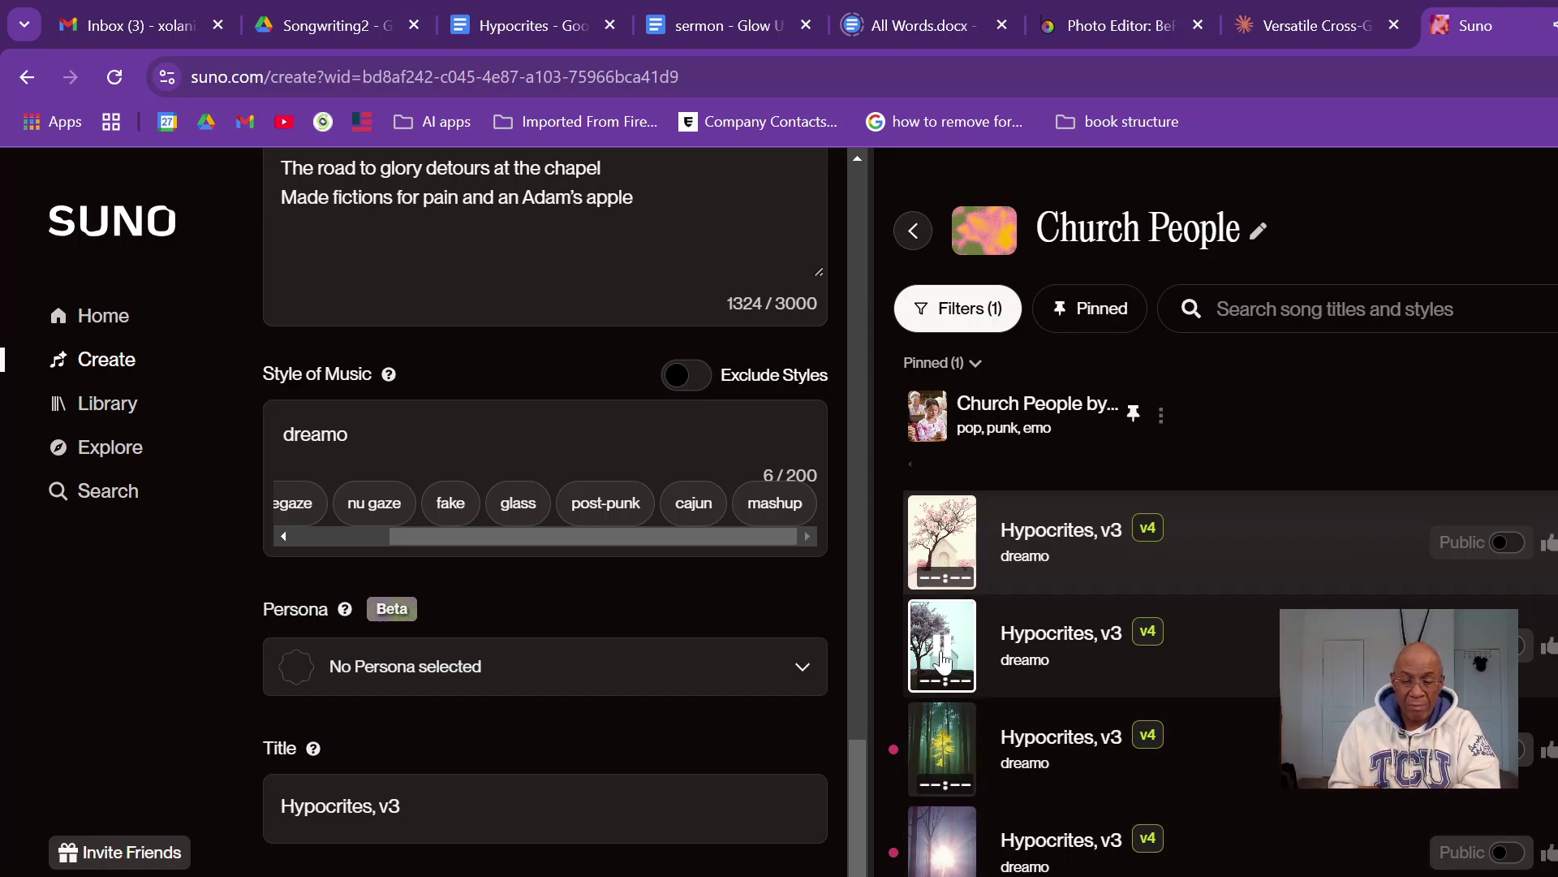
{"action": "left_click", "coordinate": [943, 755]}
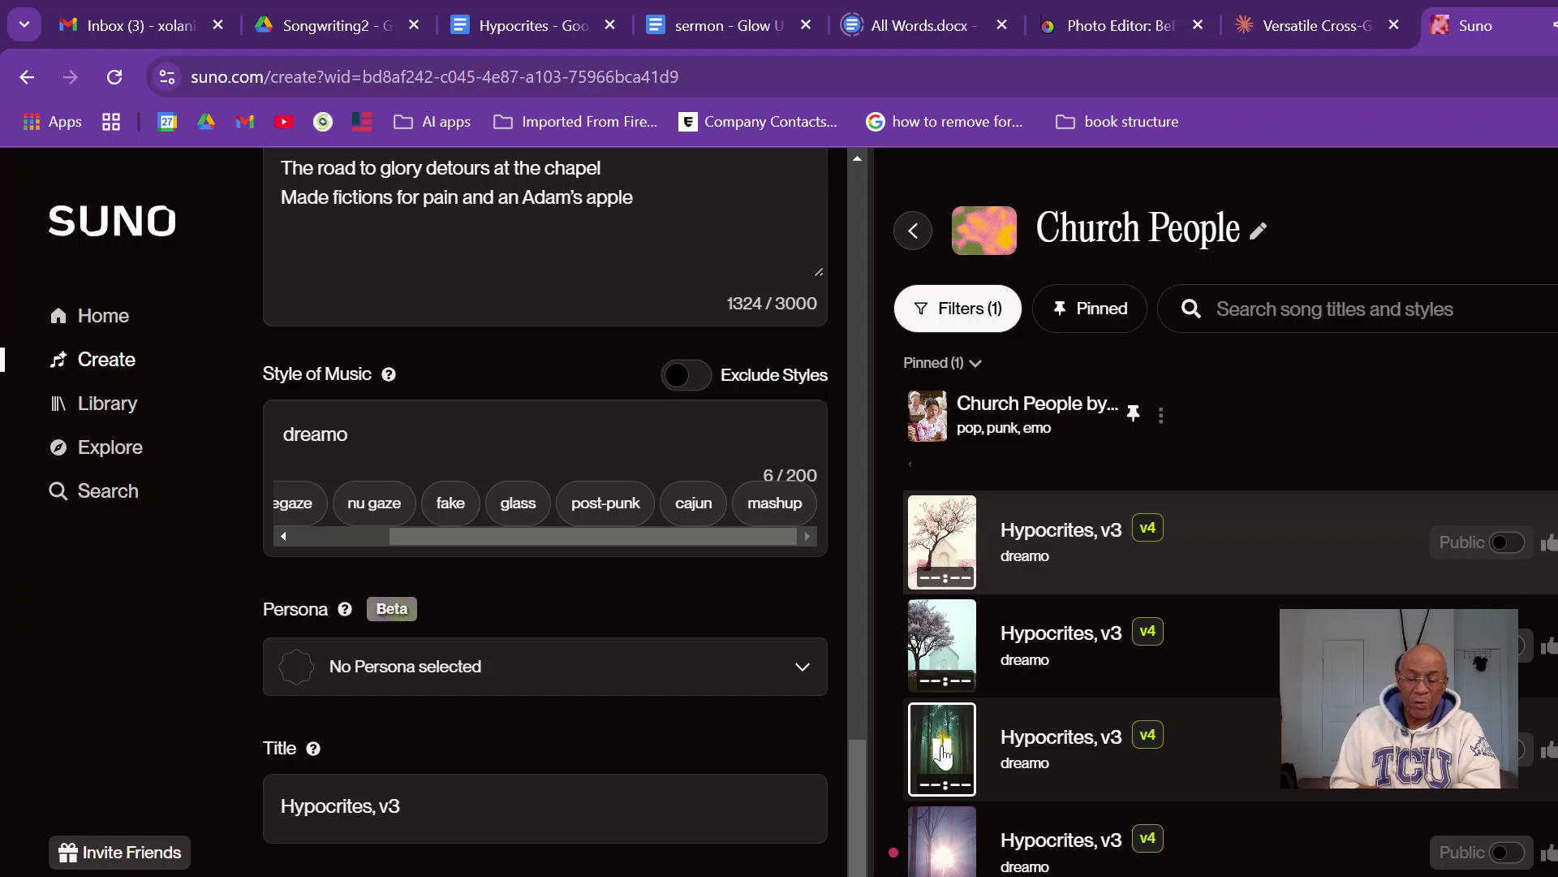
{"action": "scroll", "coordinate": [943, 755], "scroll_direction": "down", "scroll_amount": 1}
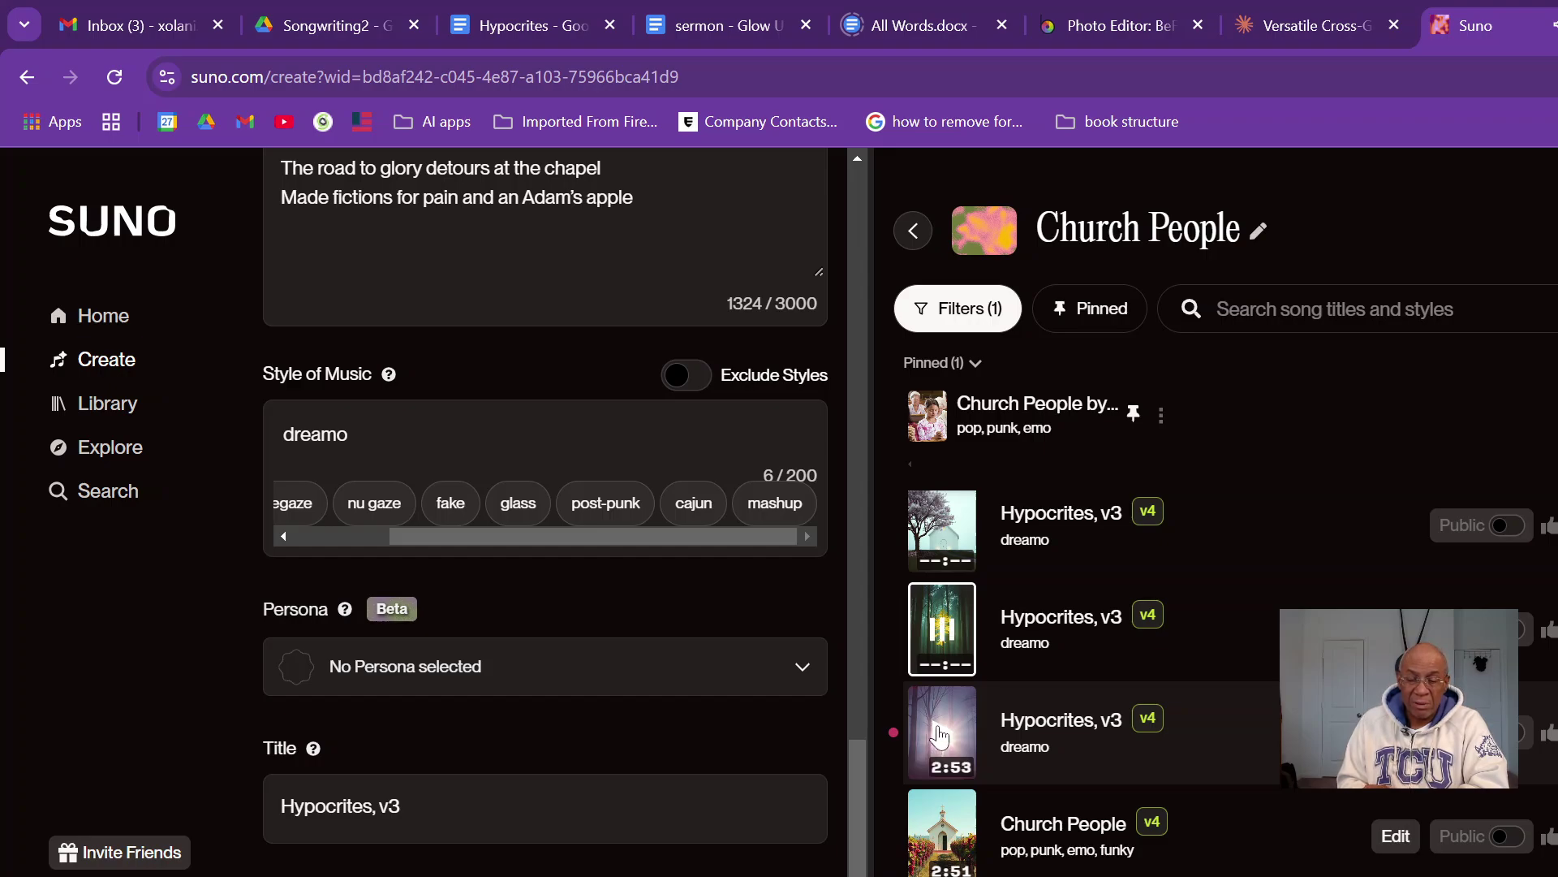
{"action": "left_click", "coordinate": [940, 735]}
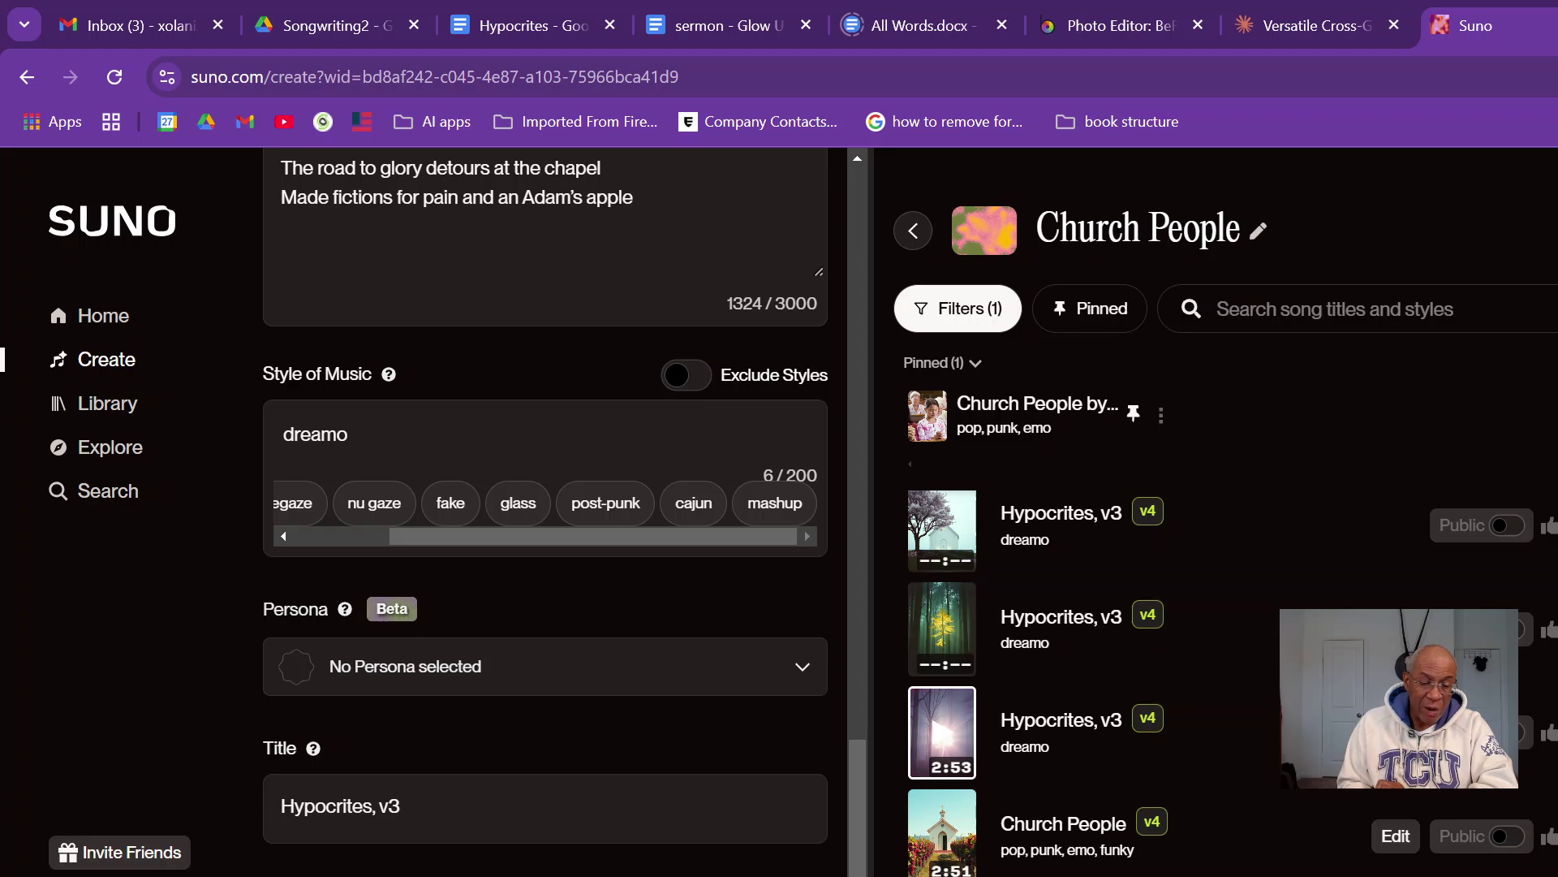
Step: Regenerate Hypocrites, v3 with the style of music extended to "dreamo, dance, funk" and play one of the new versions
{"action": "scroll", "coordinate": [518, 800], "scroll_direction": "down", "scroll_amount": 2}
{"action": "scroll", "coordinate": [518, 800], "scroll_direction": "up", "scroll_amount": 5}
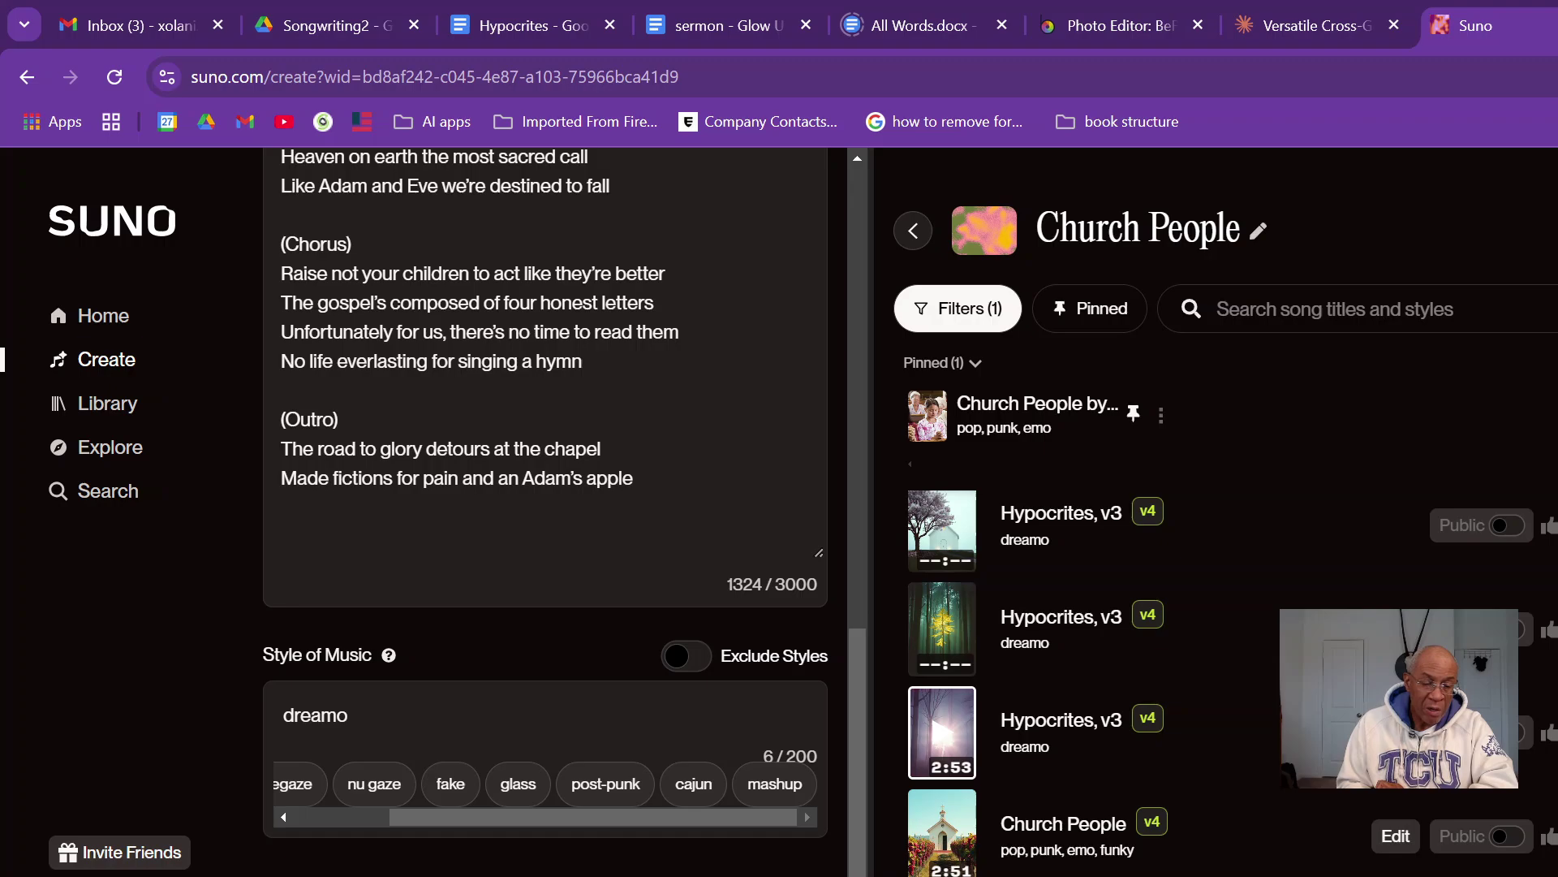
{"action": "type", "text": ","}
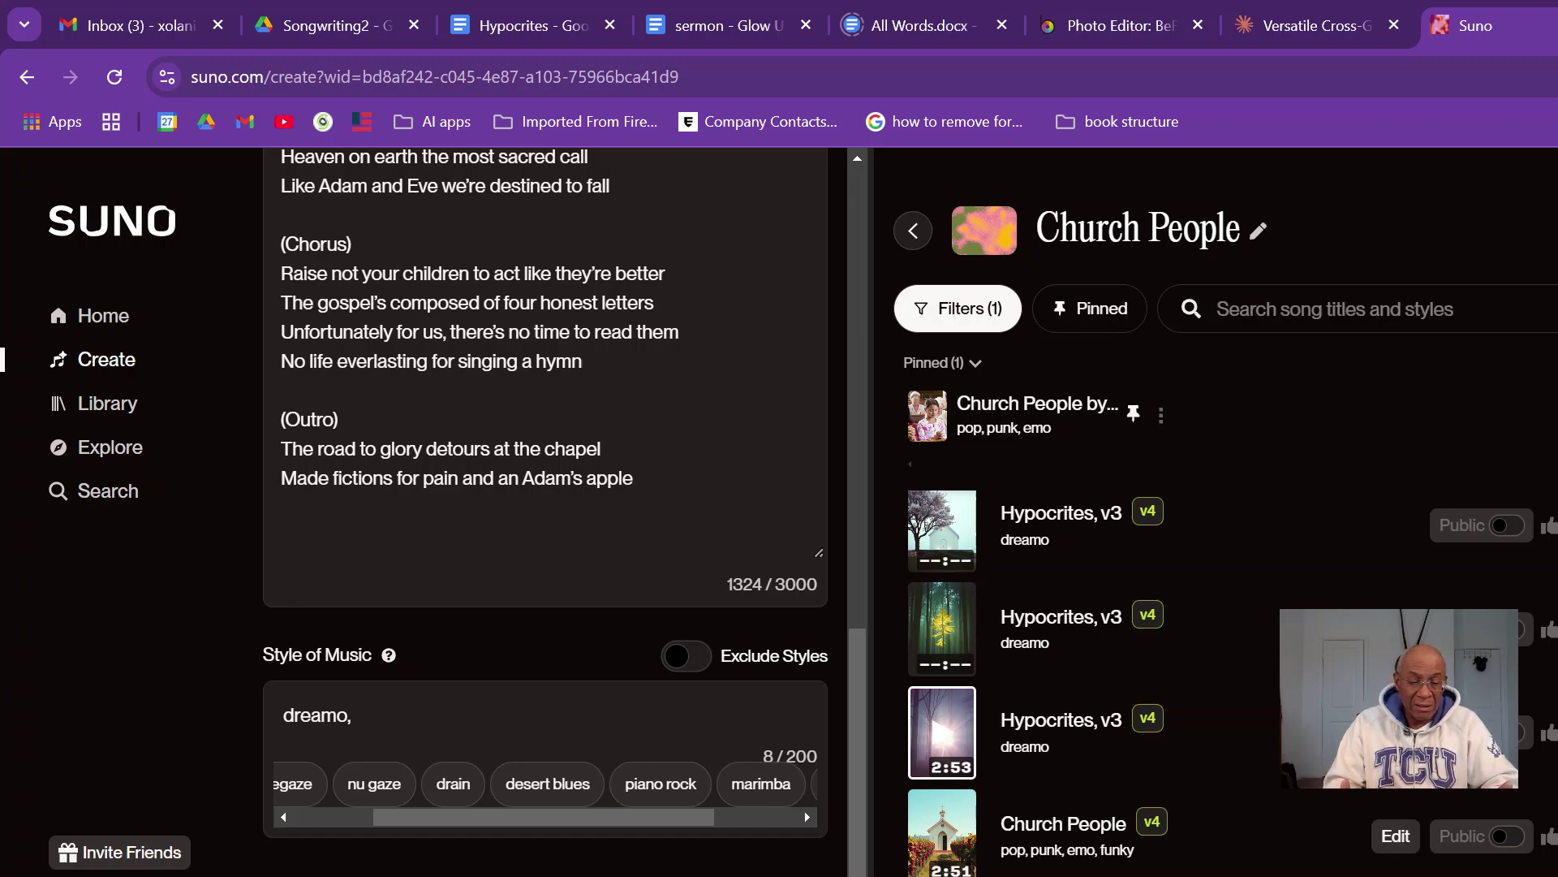
{"action": "type", "text": " d"}
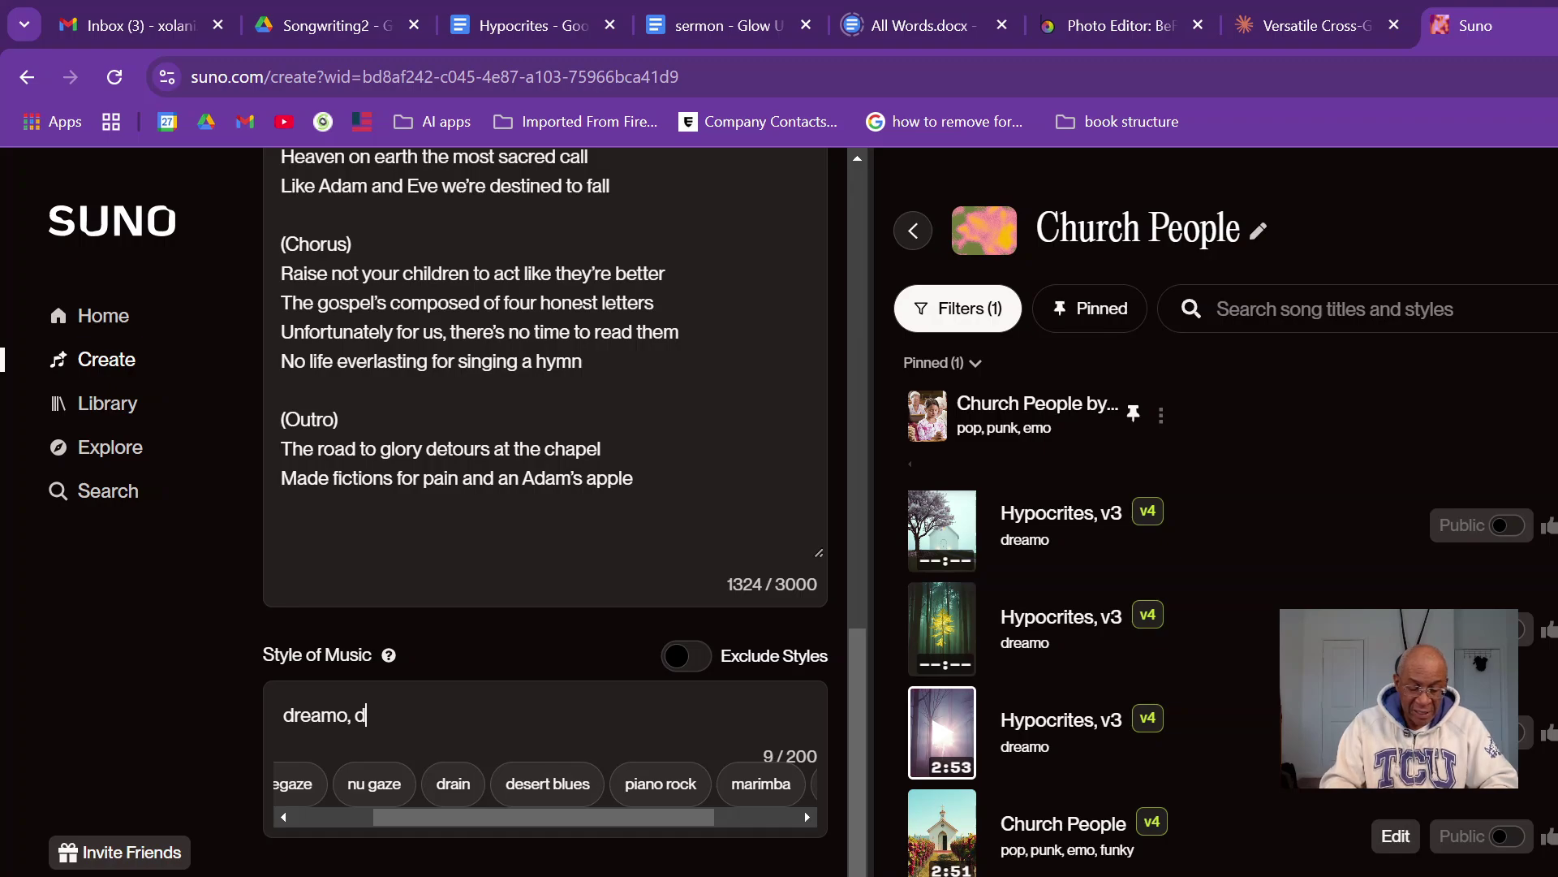
{"action": "type", "text": "ance,"}
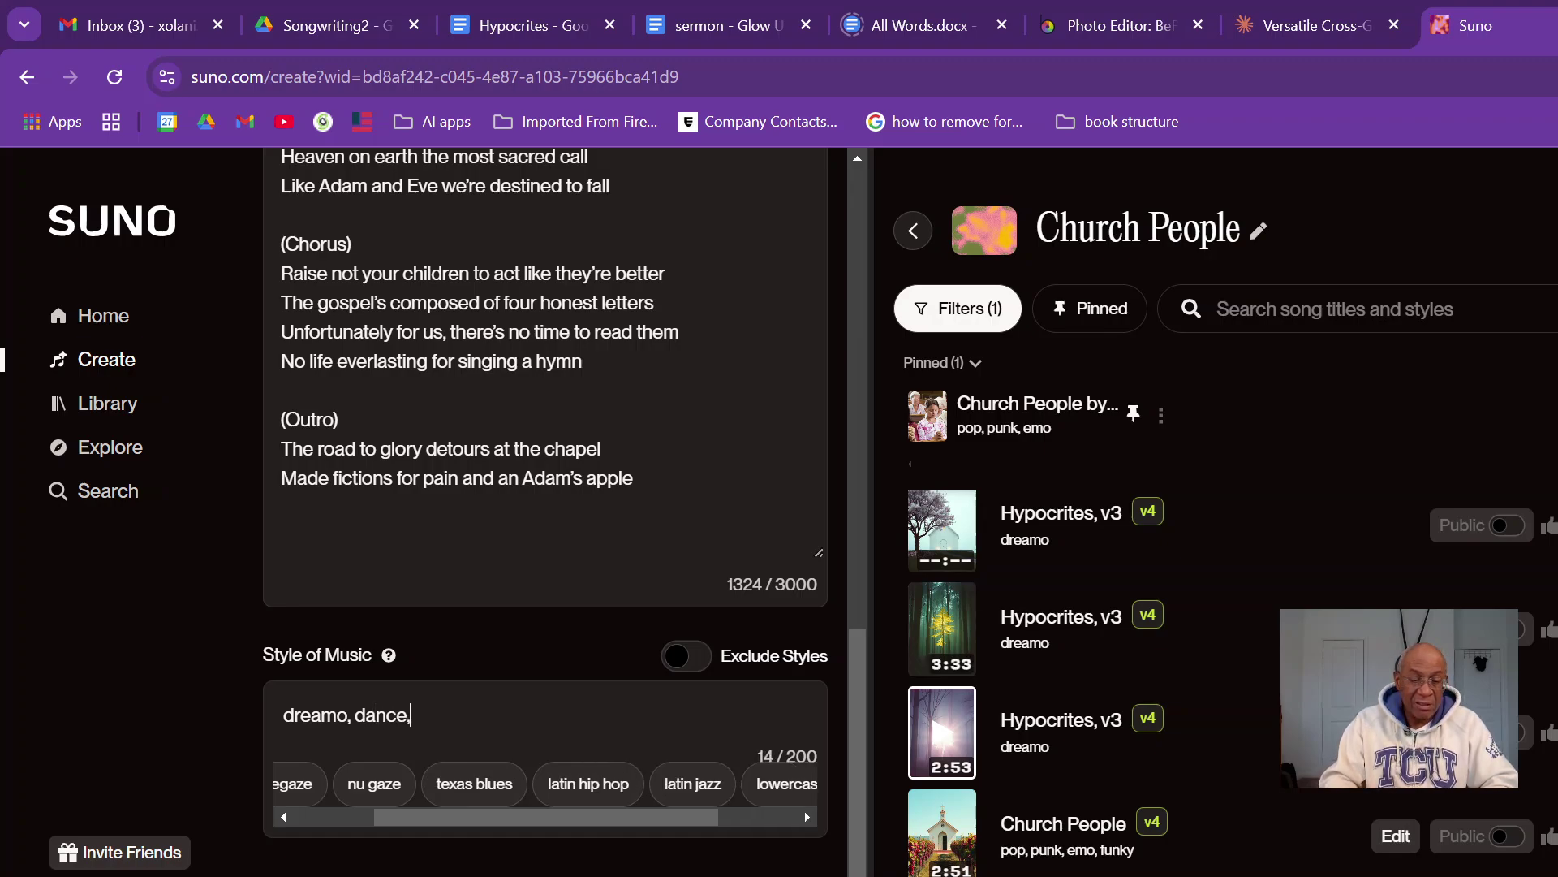
{"action": "type", "text": " funk"}
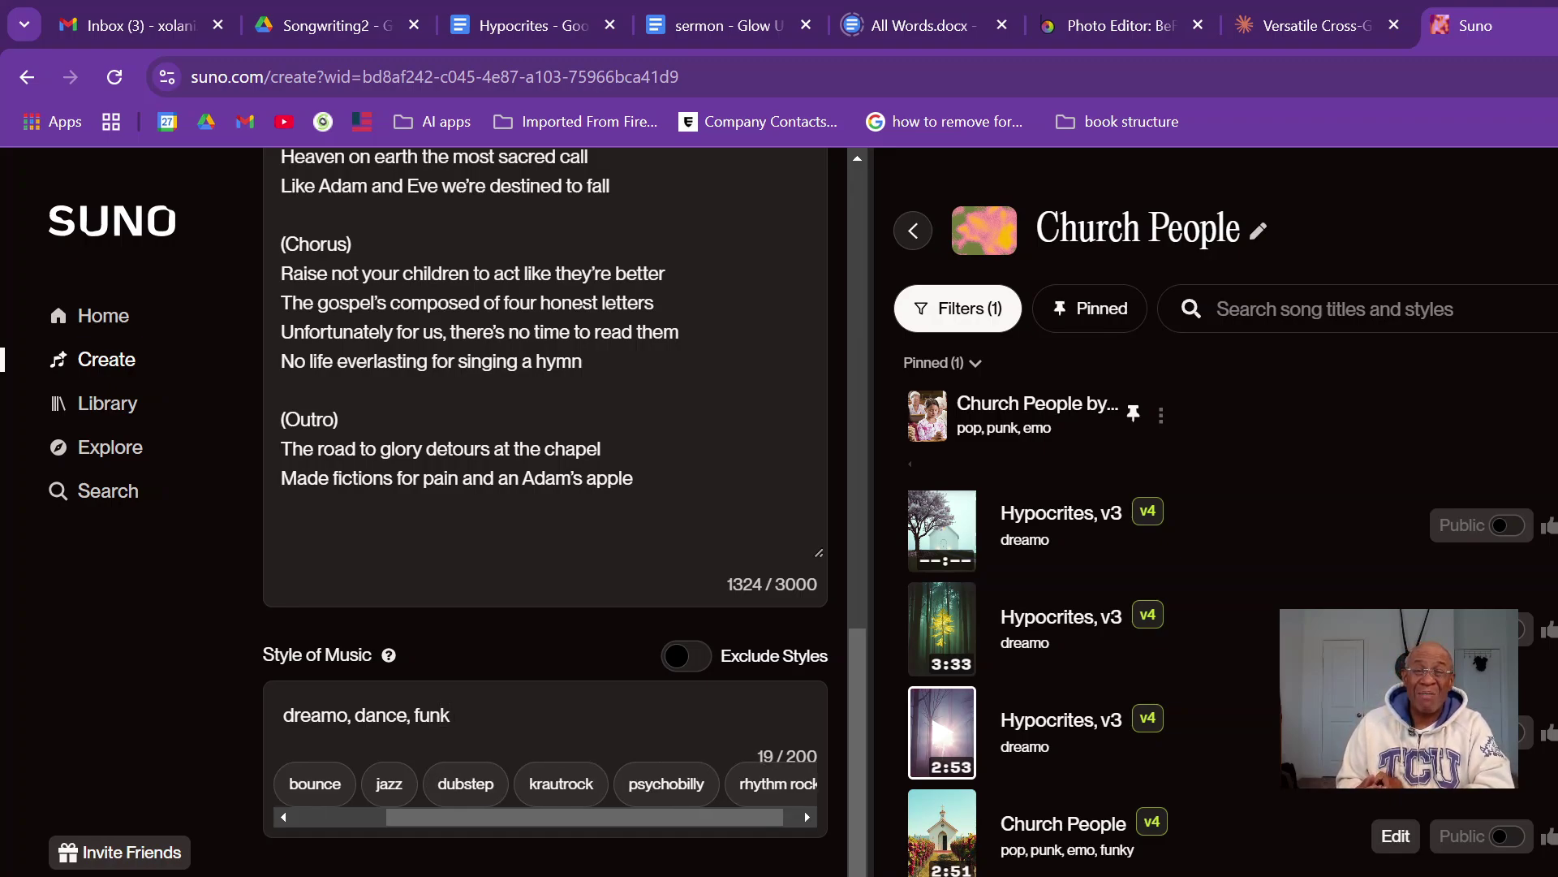
{"action": "scroll", "coordinate": [509, 763], "scroll_direction": "down", "scroll_amount": 3}
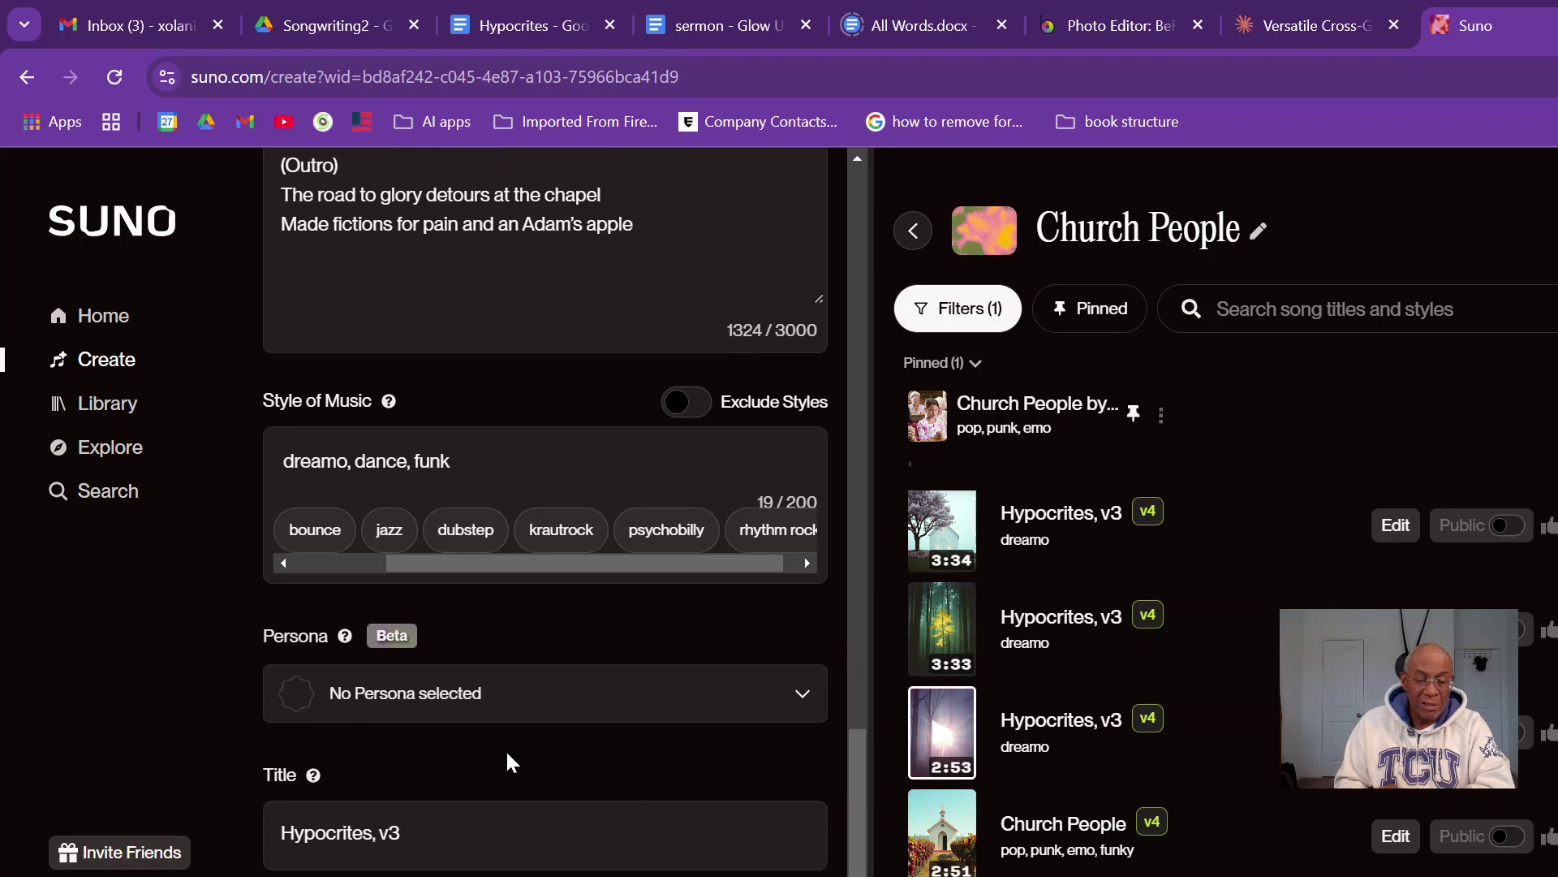
{"action": "scroll", "coordinate": [508, 753], "scroll_direction": "down", "scroll_amount": 2}
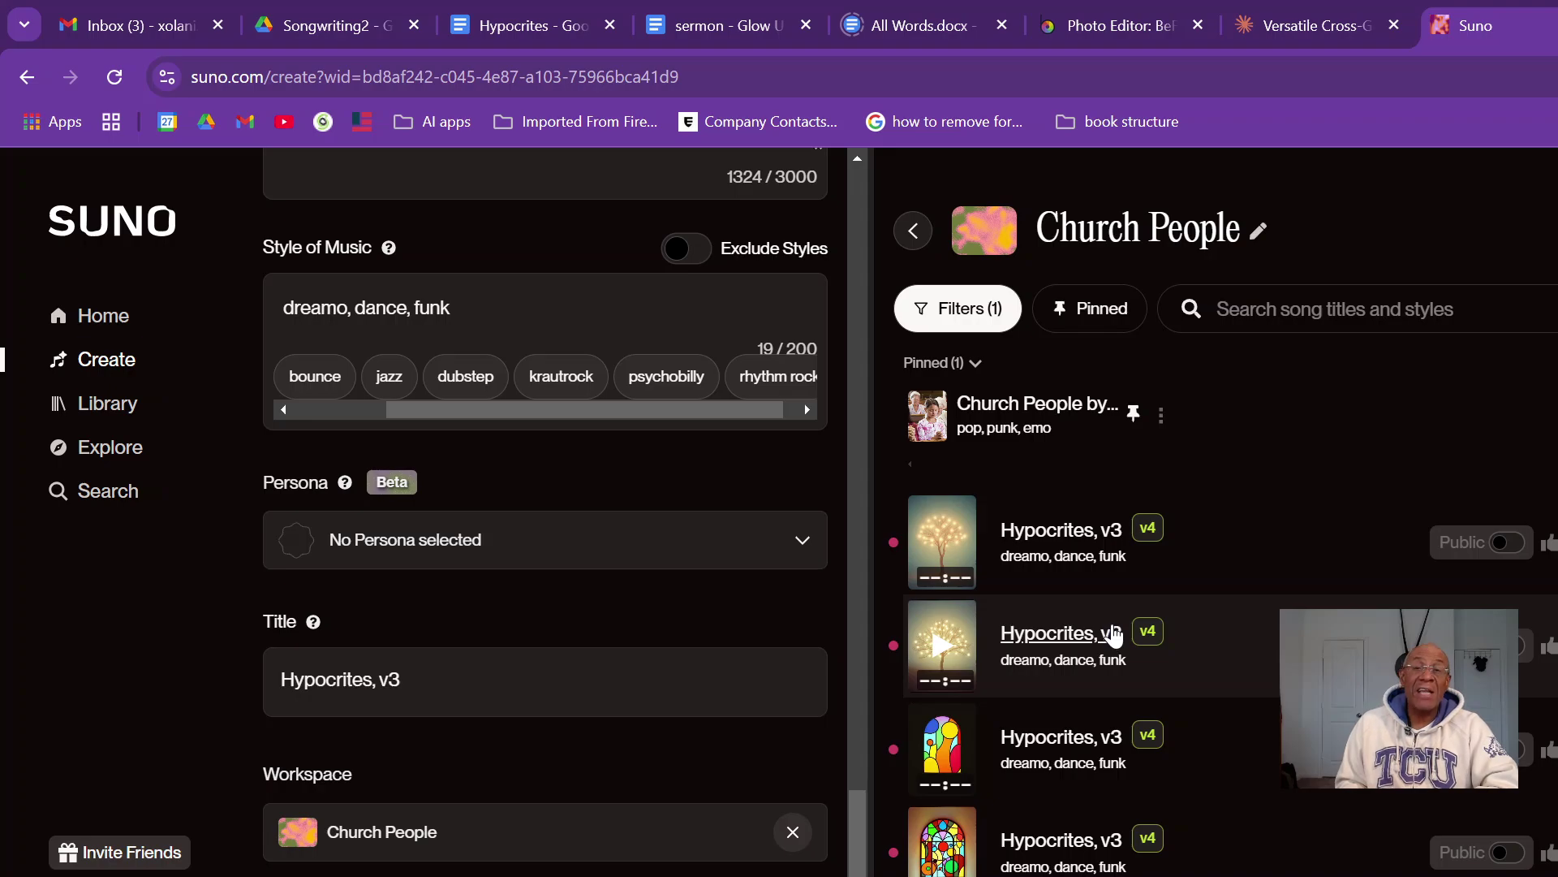
{"action": "left_click", "coordinate": [951, 542]}
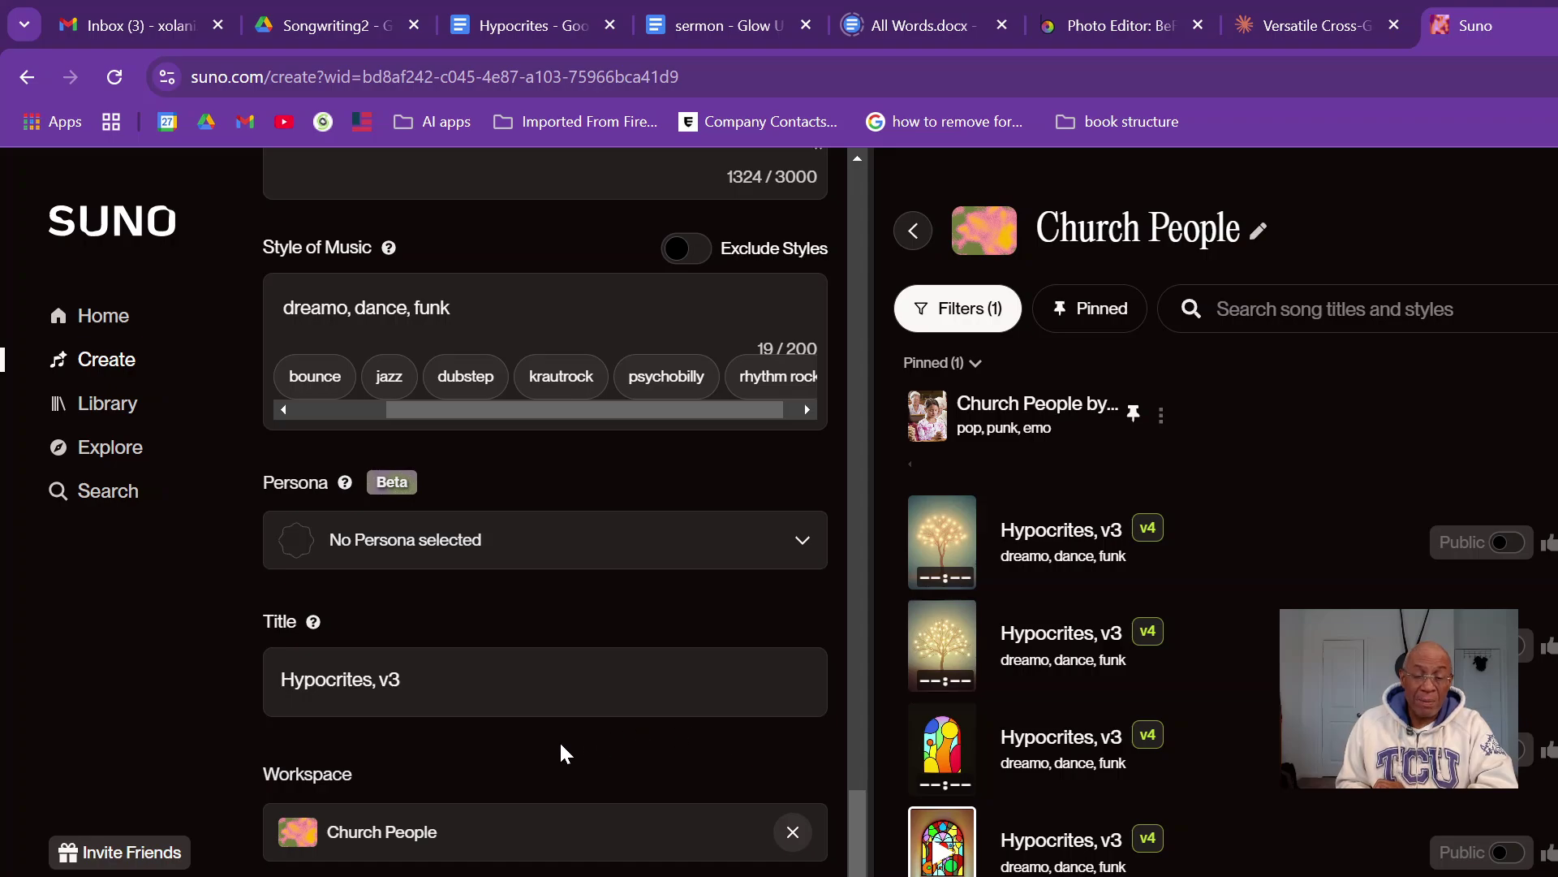
Step: Add "soprano, femaie" to the song's style of music after "funk"
{"action": "scroll", "coordinate": [560, 748], "scroll_direction": "up", "scroll_amount": 5}
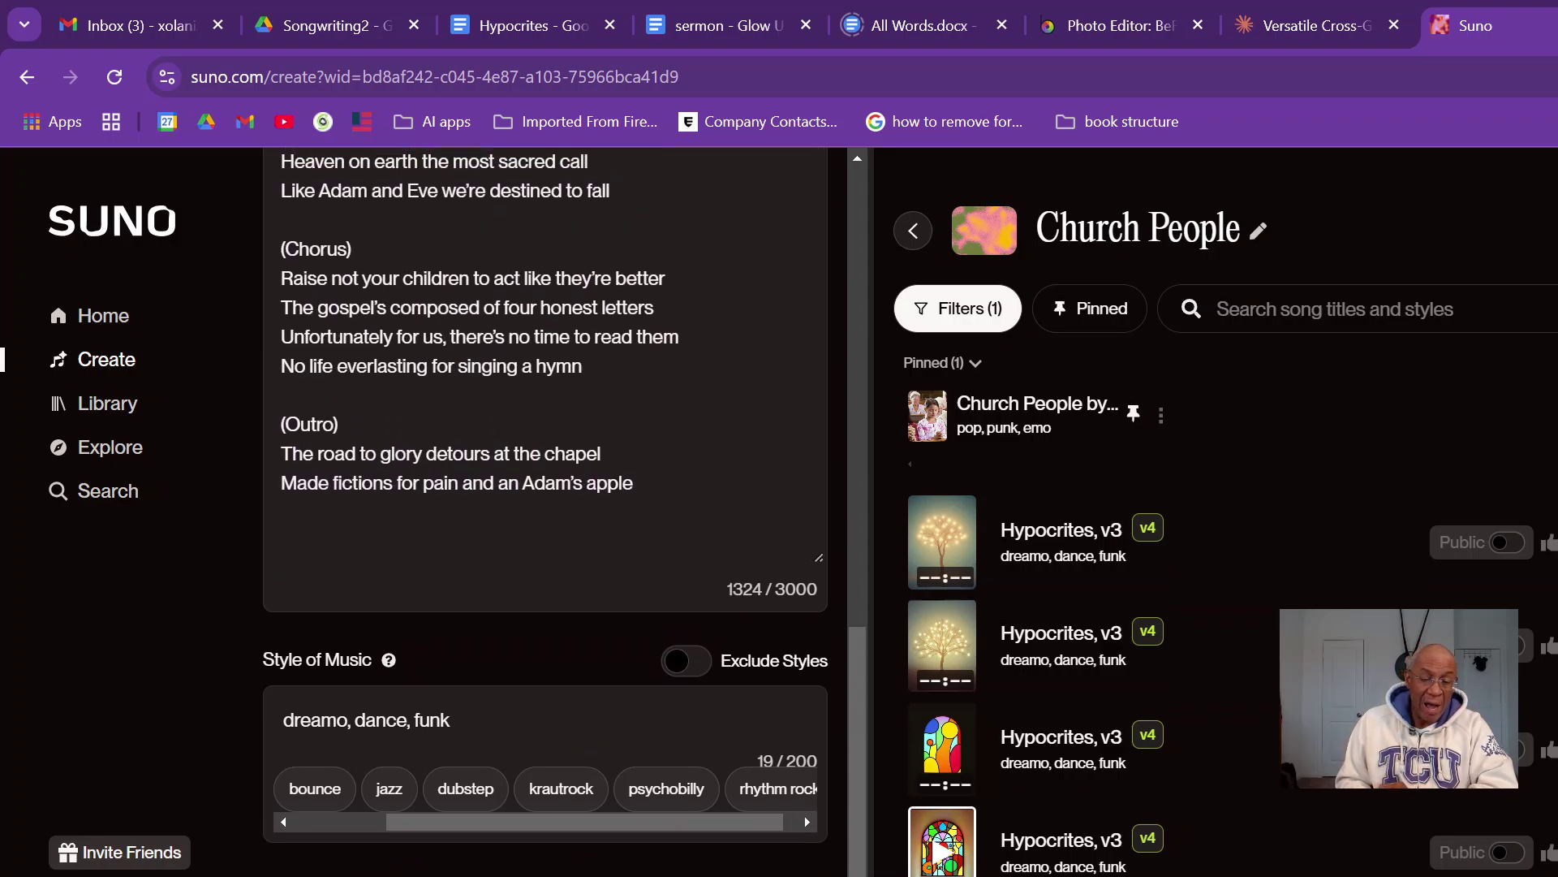
{"action": "scroll", "coordinate": [558, 763], "scroll_direction": "up", "scroll_amount": 2}
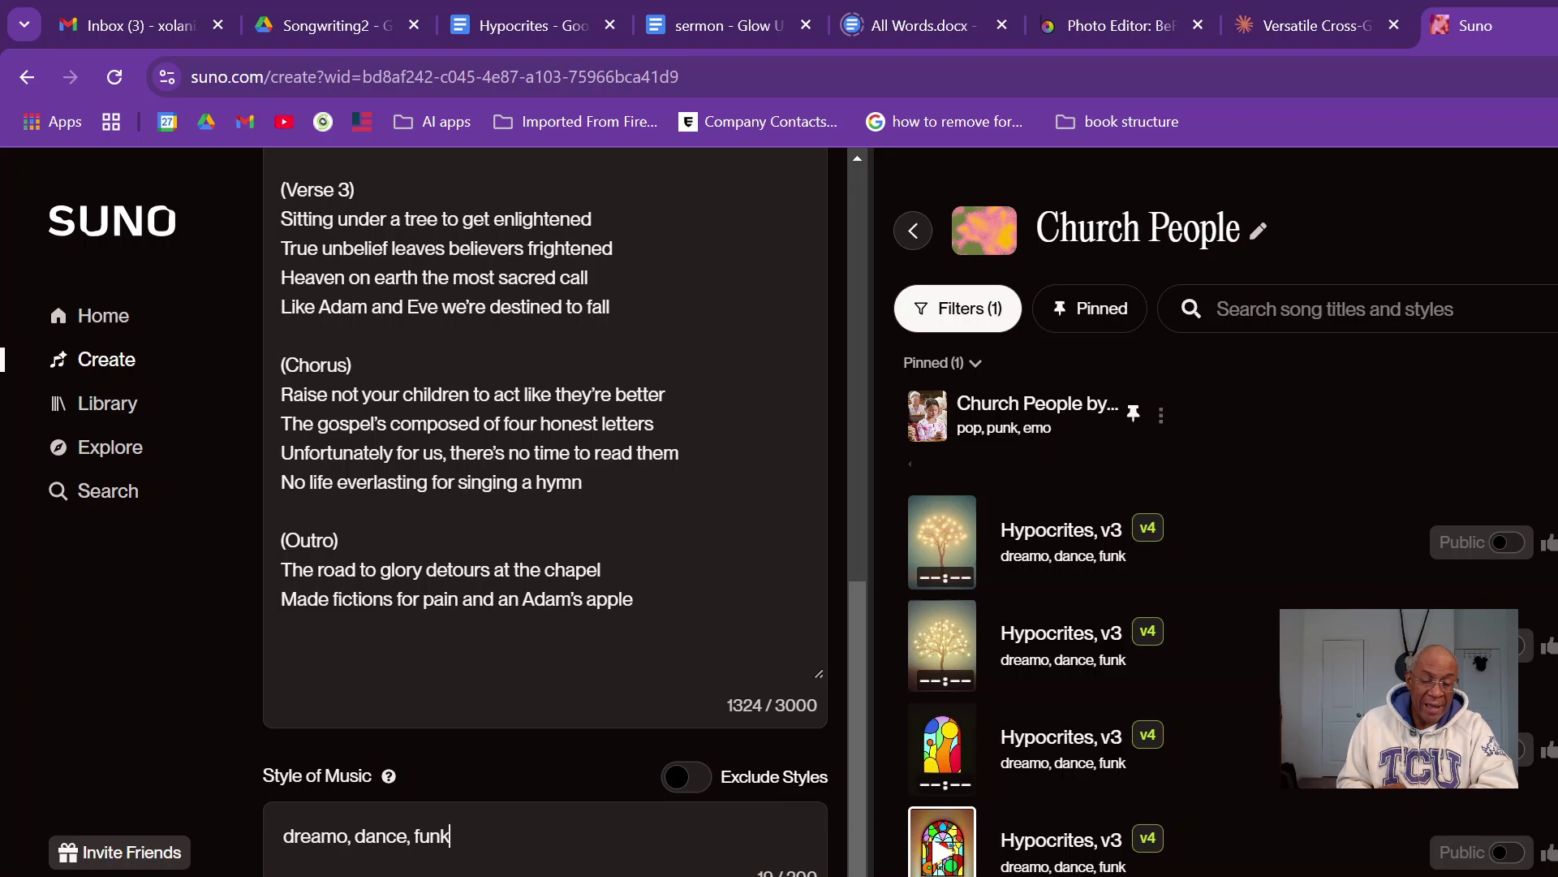
{"action": "type", "text": ", "}
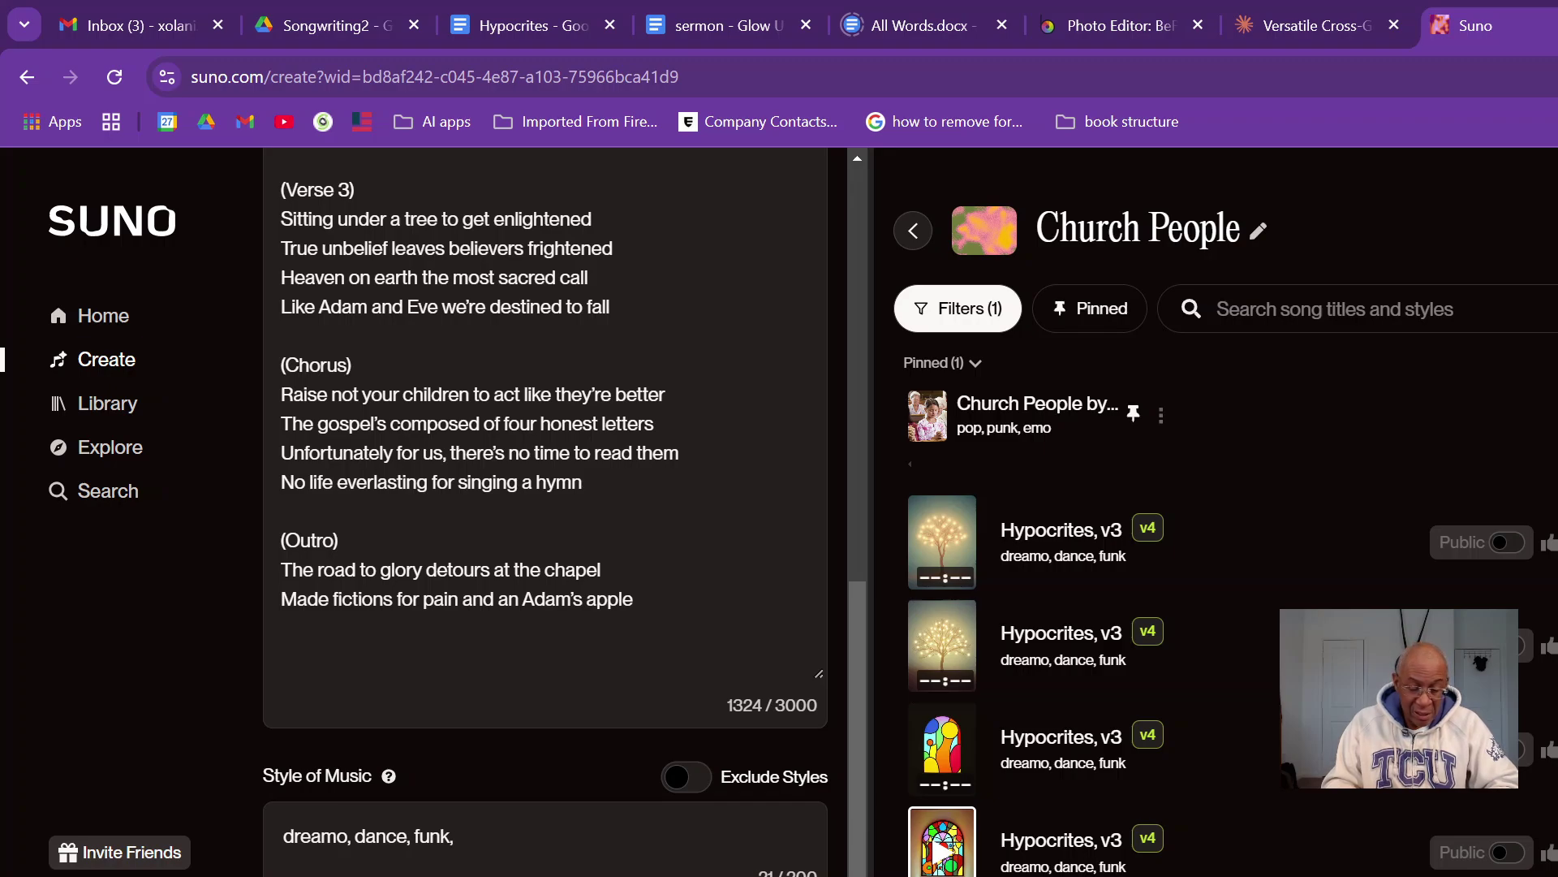
{"action": "type", "text": "sopran"}
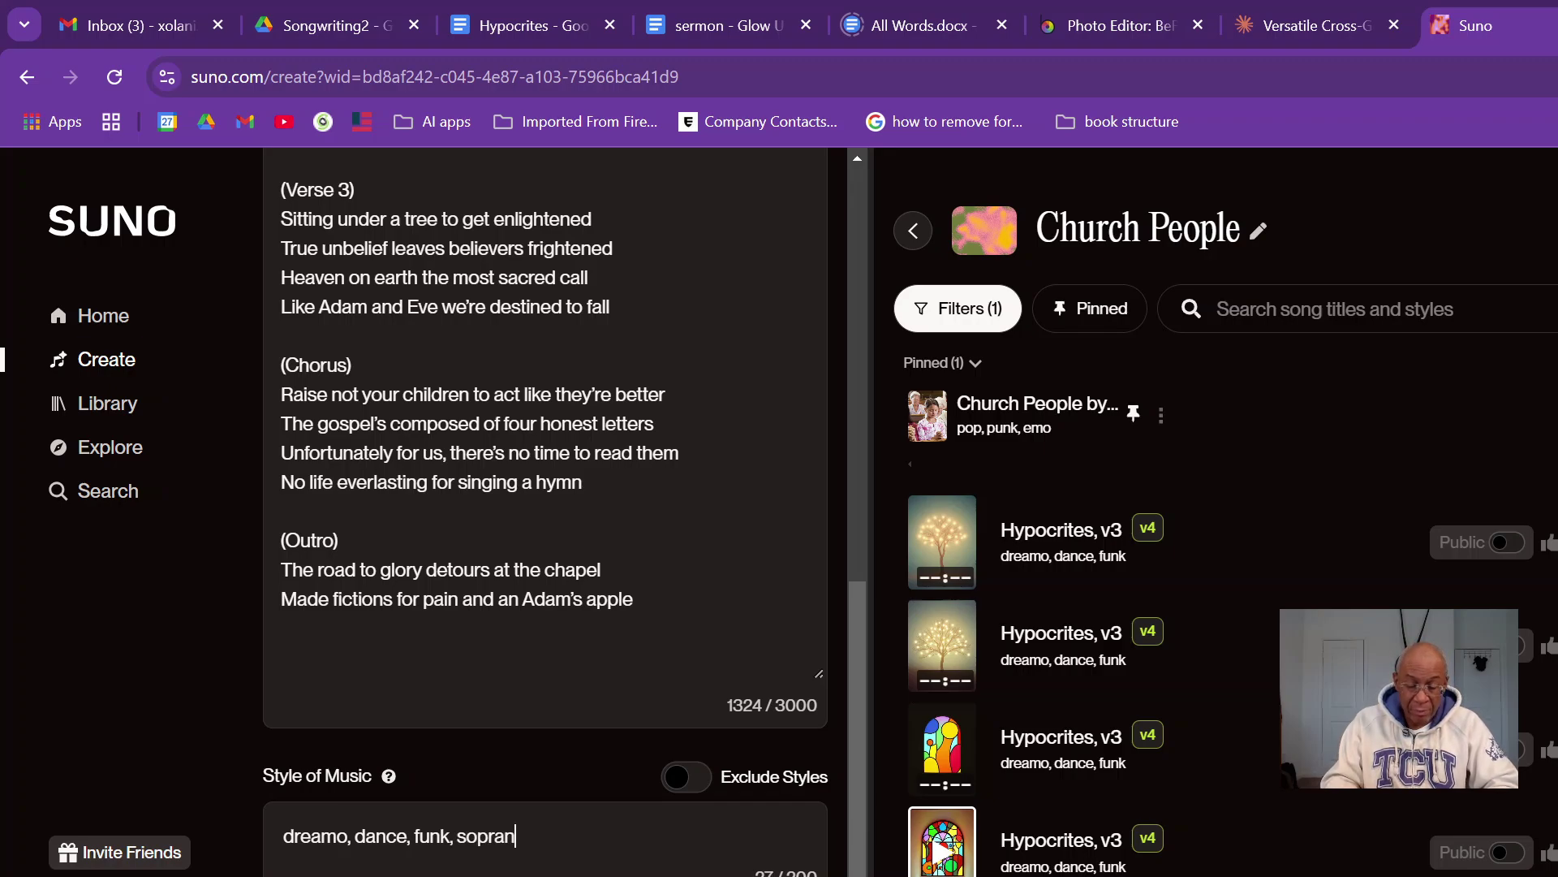
{"action": "type", "text": "o,"}
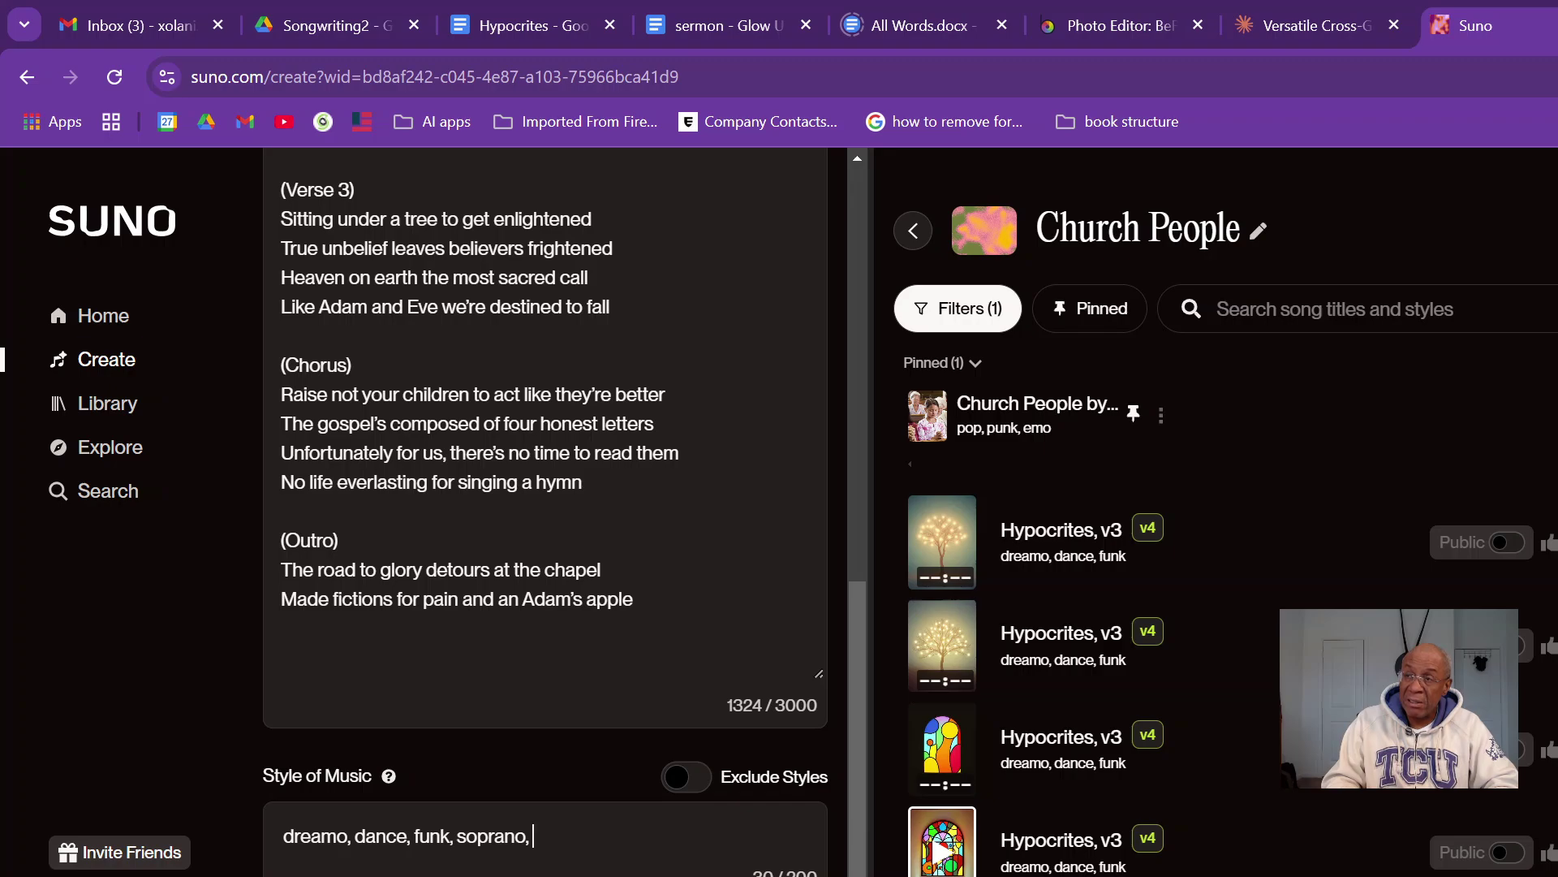
{"action": "type", "text": "fe"}
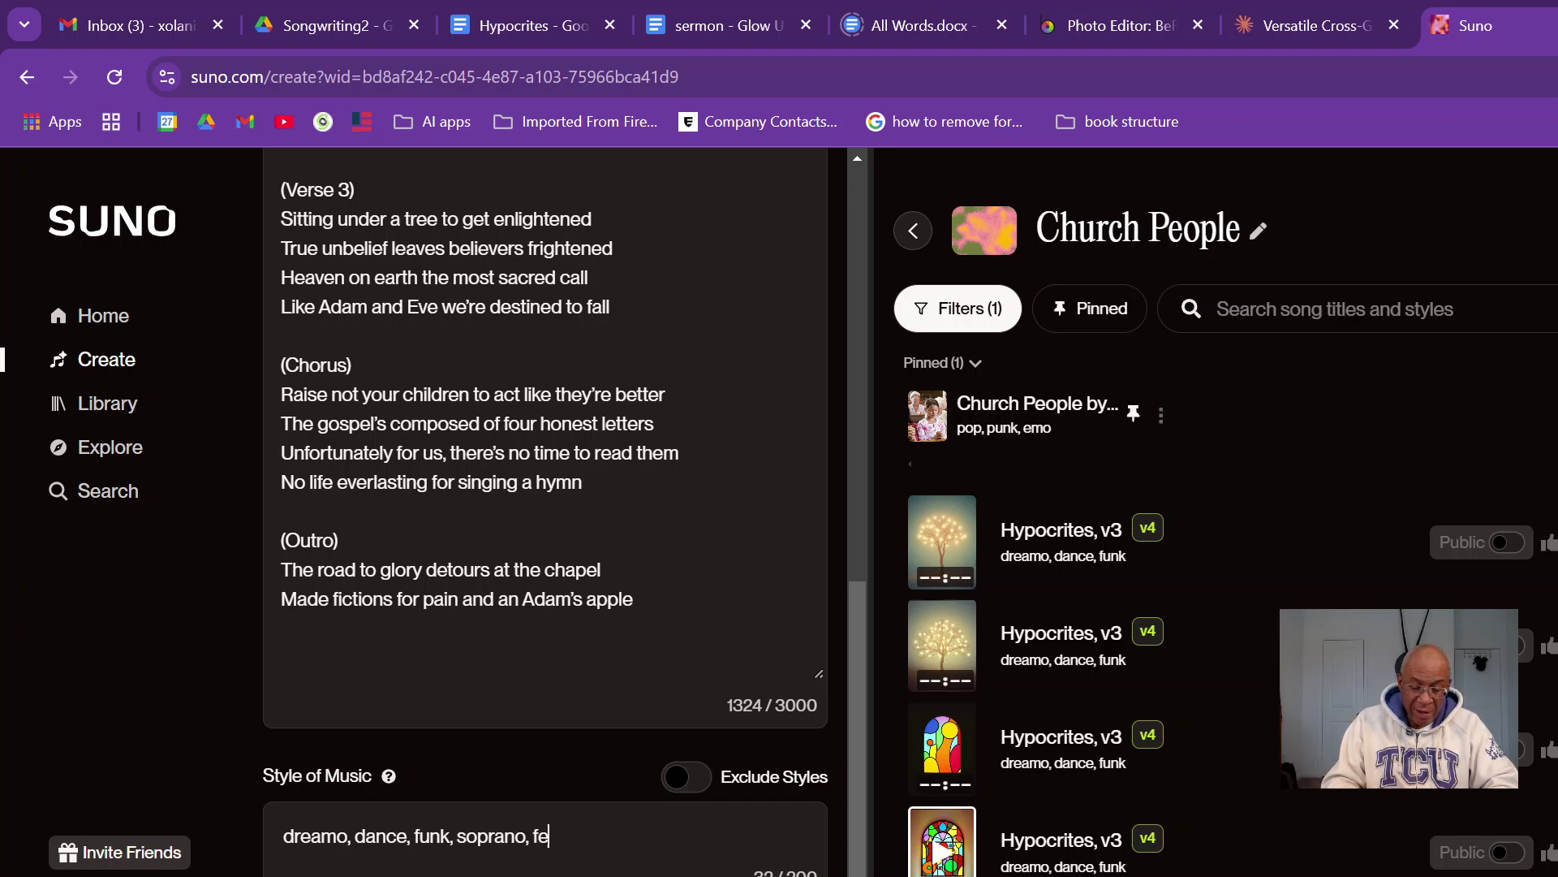
{"action": "type", "text": "mail"}
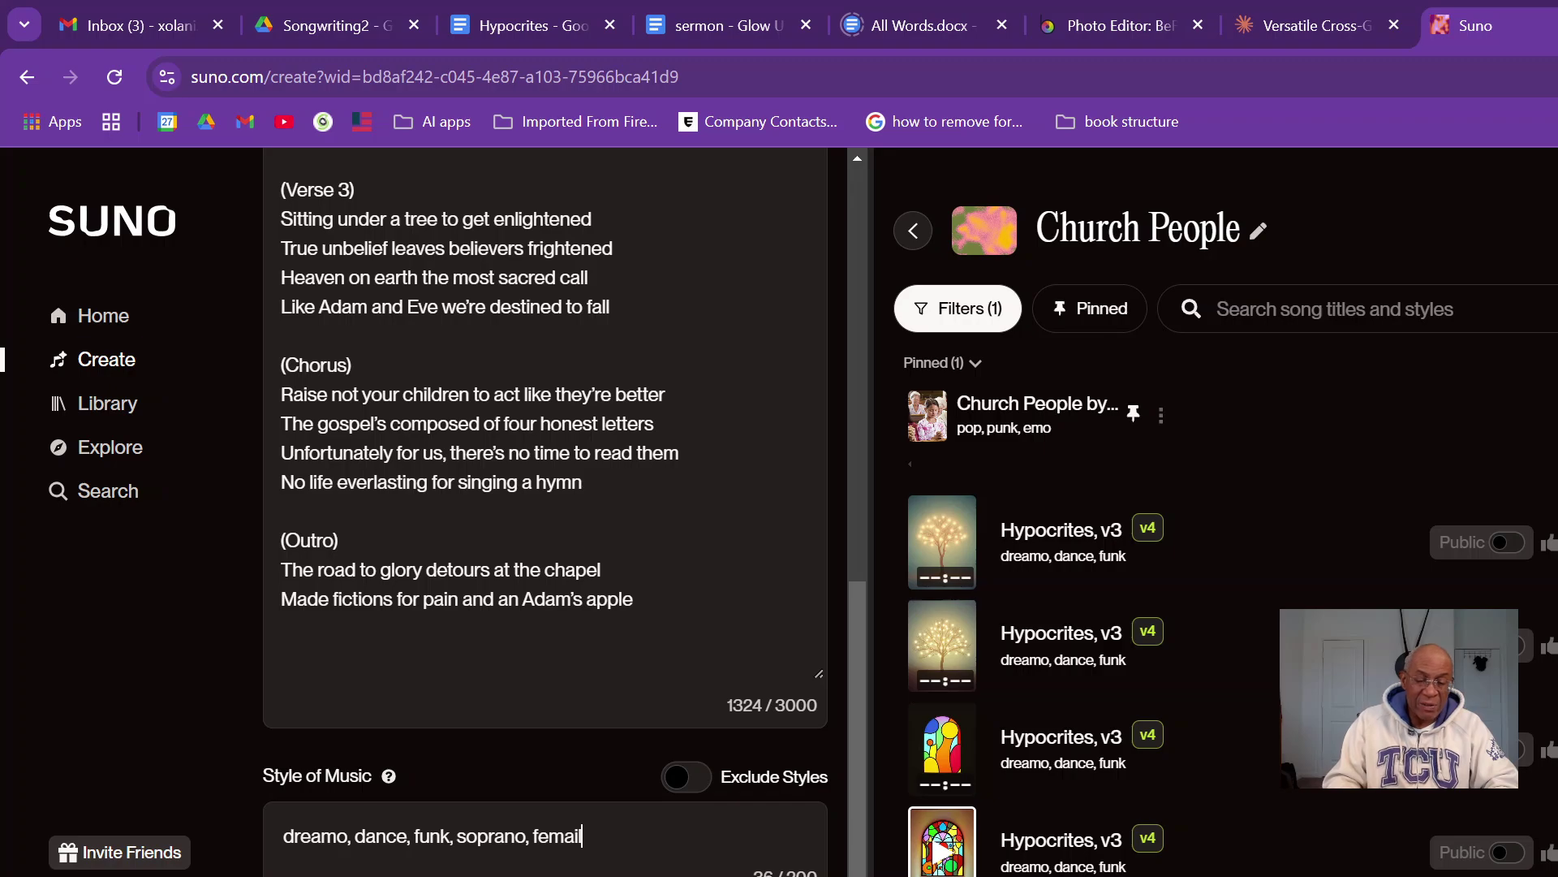
{"action": "key", "text": "BackSpace"}
{"action": "key", "text": "BackSpace"}
{"action": "type", "text": "le"}
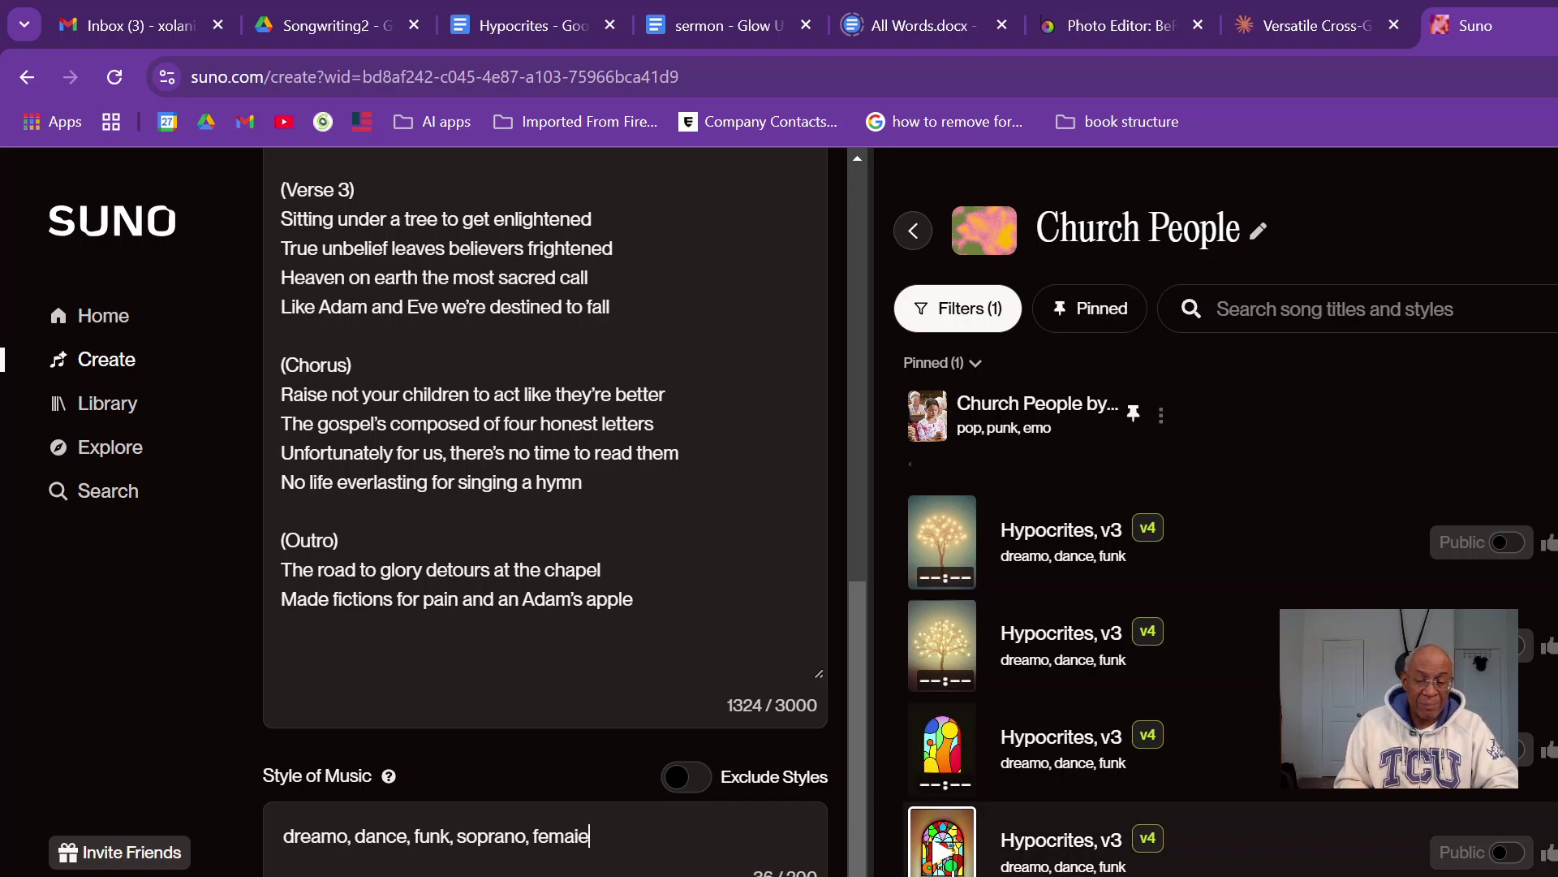
Step: Add "upbeat" to the end of the style of music and generate the song again
{"action": "scroll", "coordinate": [636, 758], "scroll_direction": "down", "scroll_amount": 4}
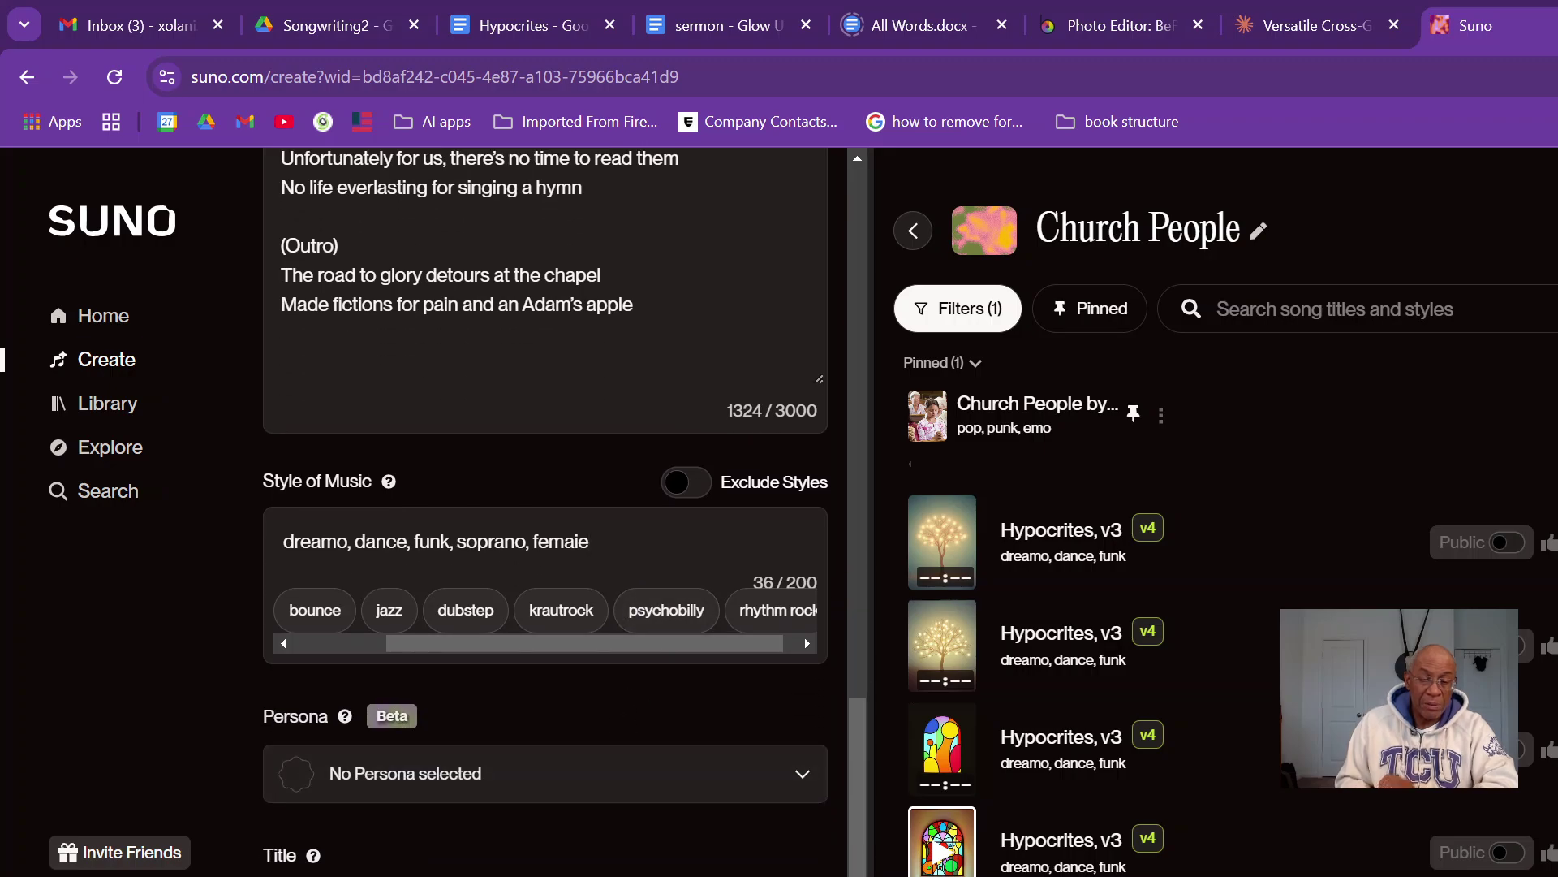
{"action": "type", "text": ", "}
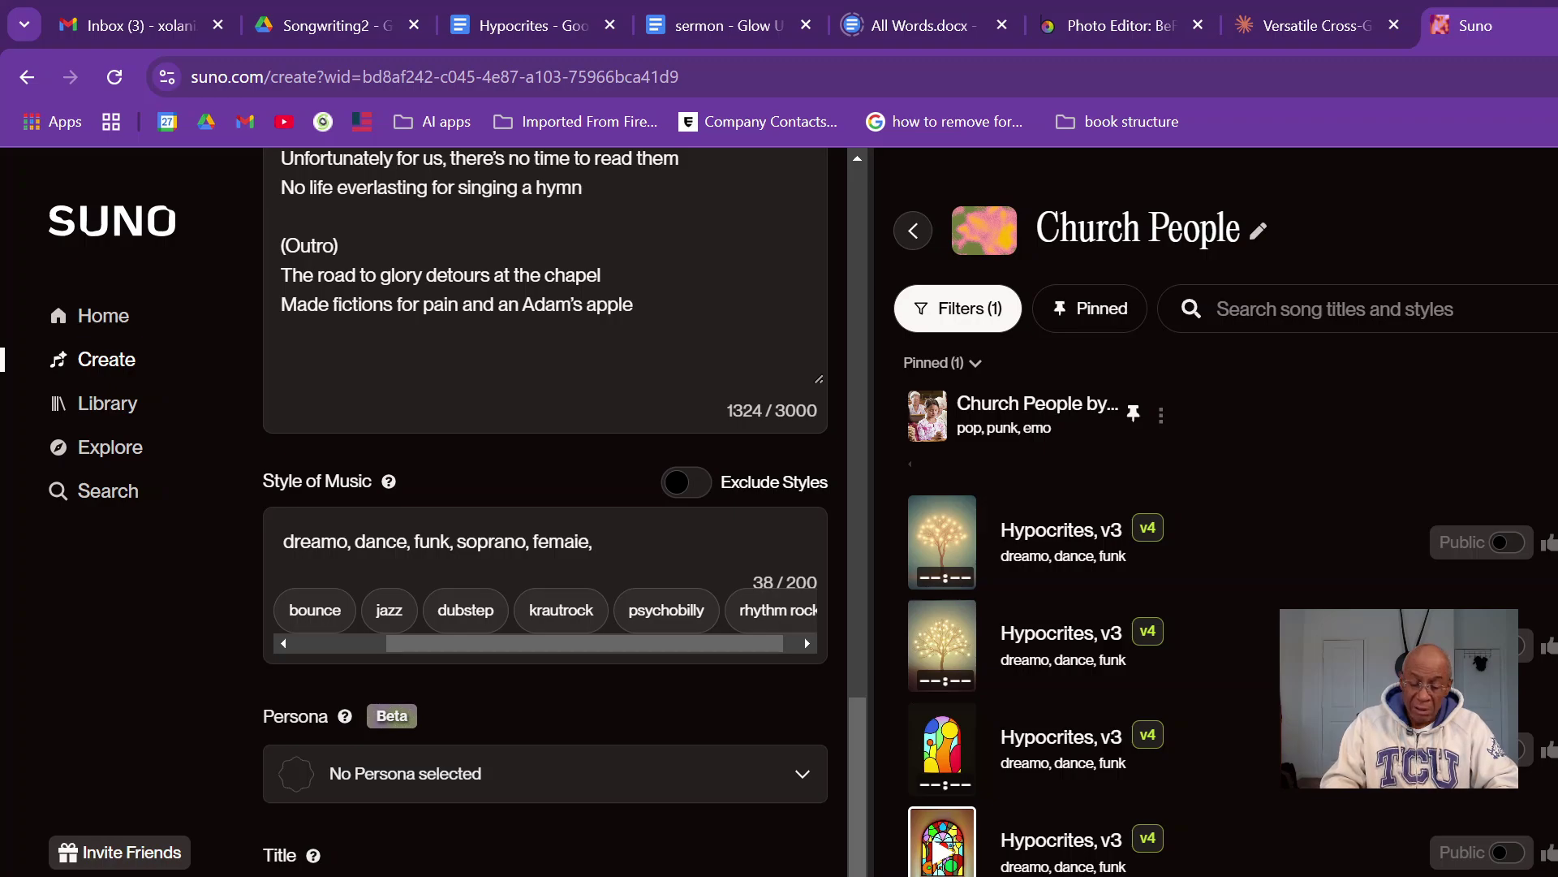
{"action": "type", "text": "upbeat"}
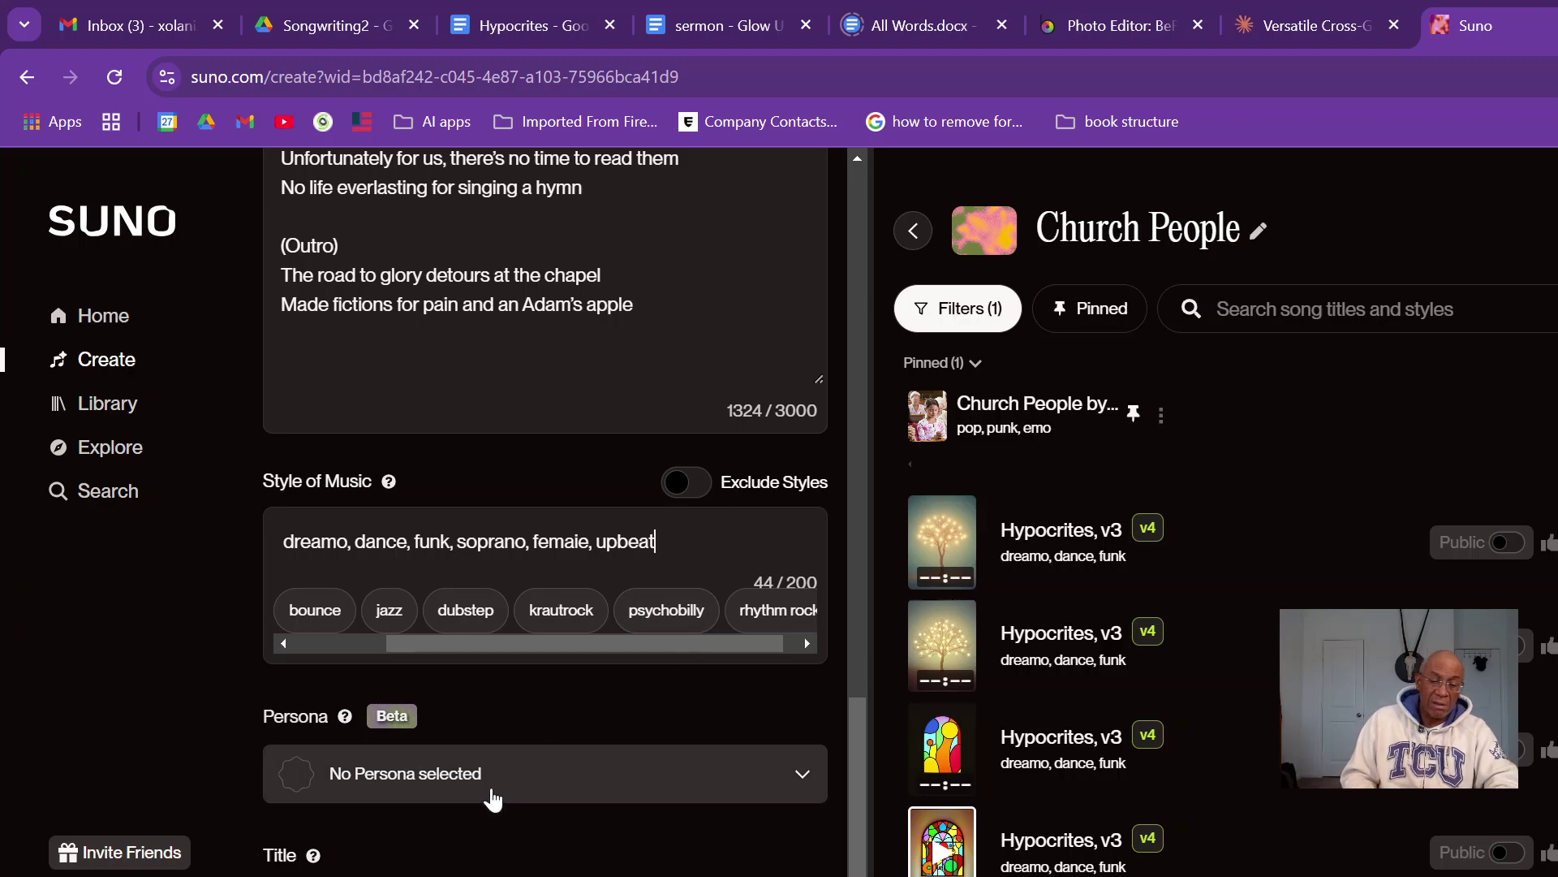
{"action": "scroll", "coordinate": [546, 519], "scroll_direction": "down", "scroll_amount": 3}
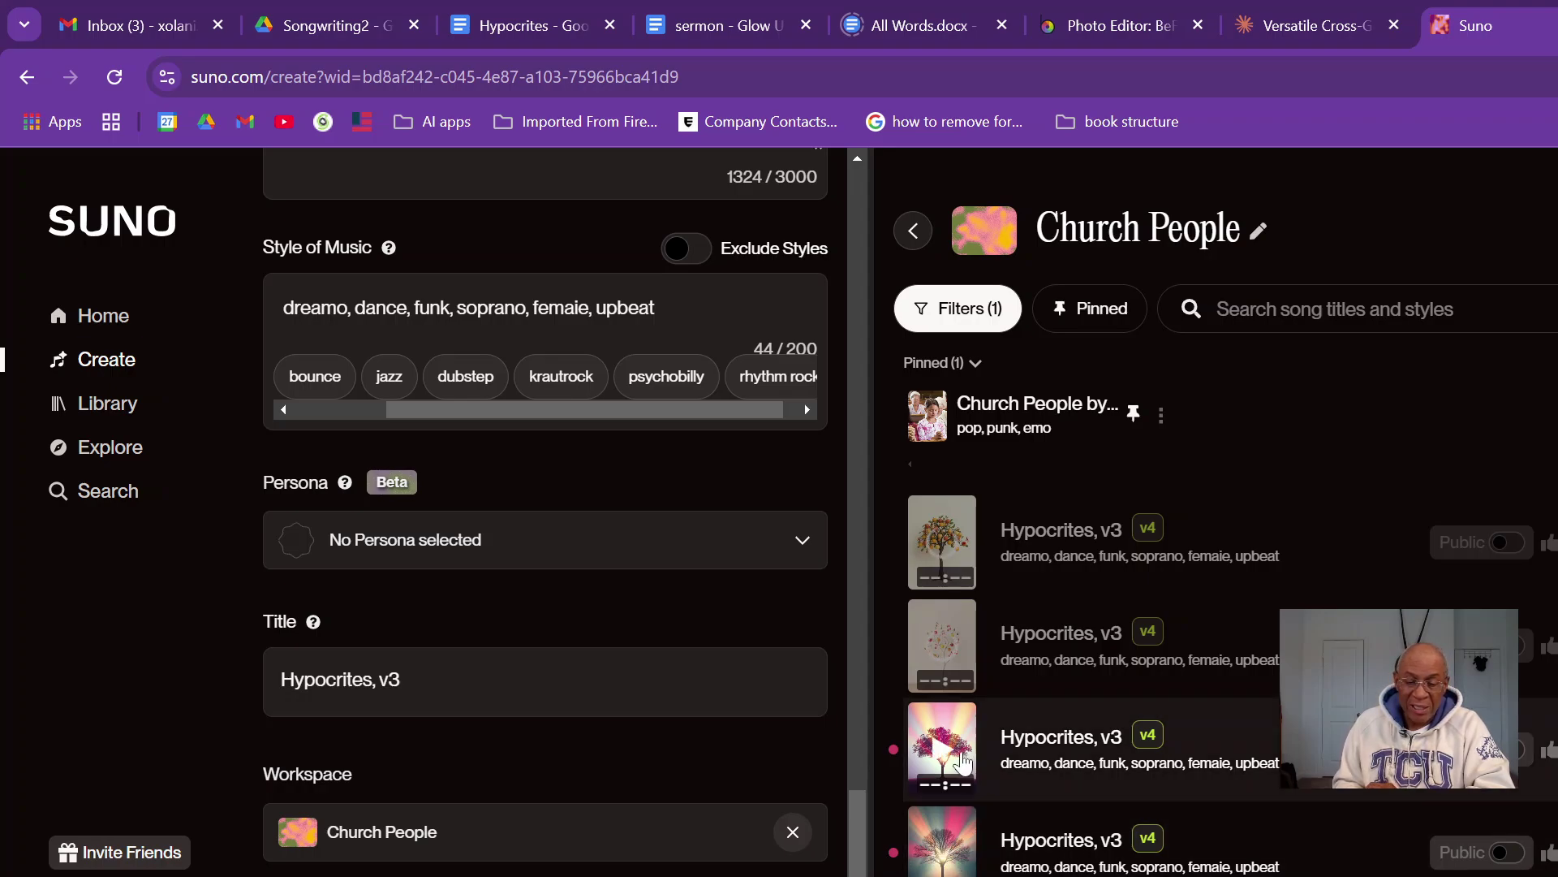
Step: Listen to the new soprano, upbeat versions and compare them with the dreamo, dance, funk version that has the glowing tree cover
{"action": "left_click", "coordinate": [944, 859]}
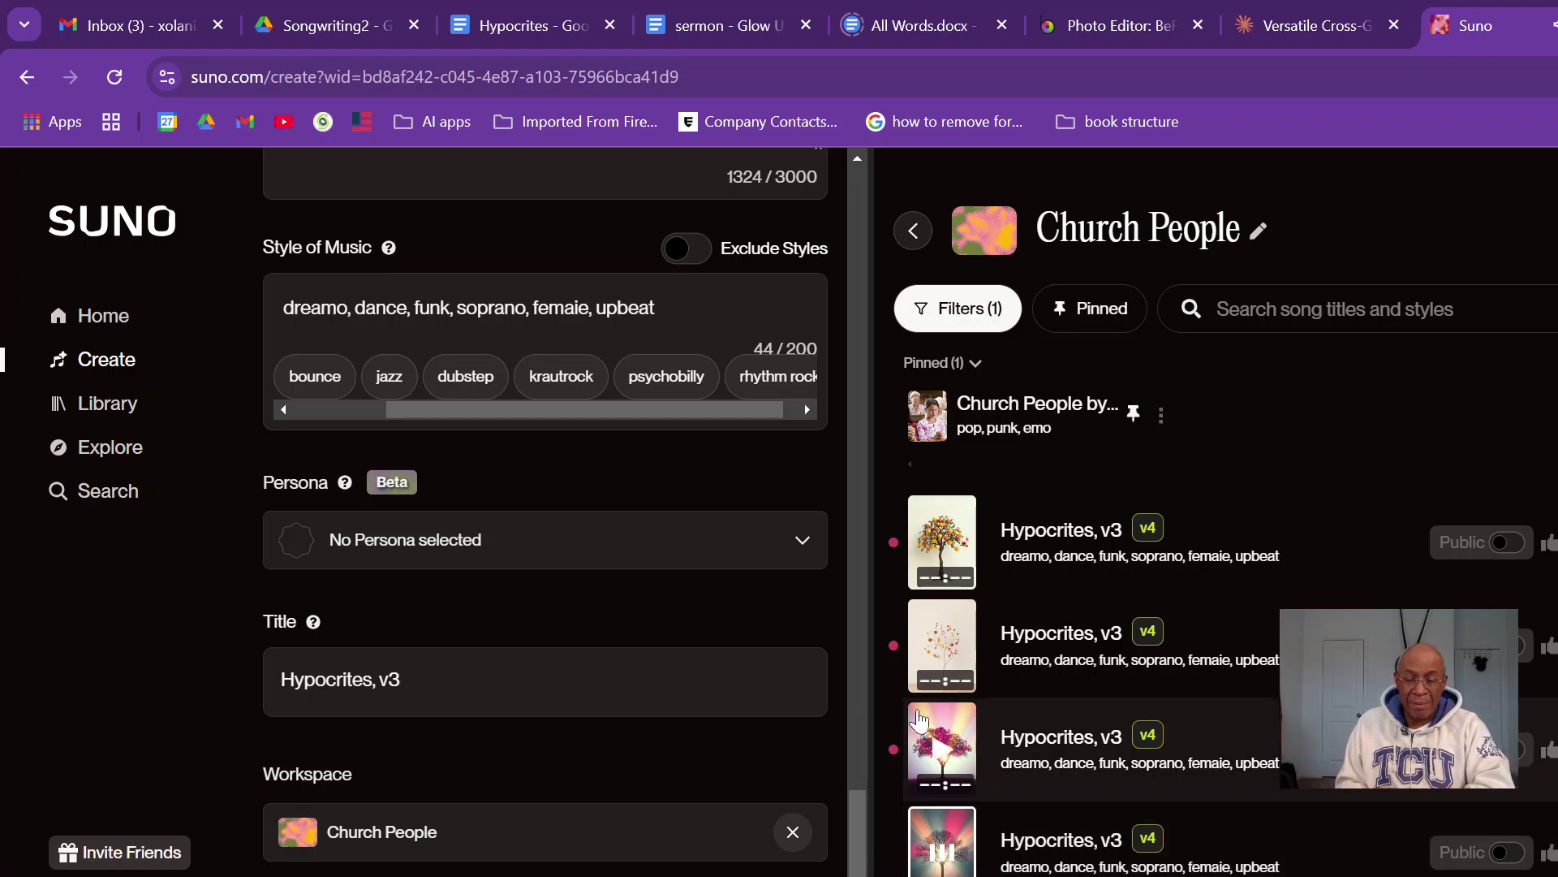
{"action": "left_click", "coordinate": [942, 762]}
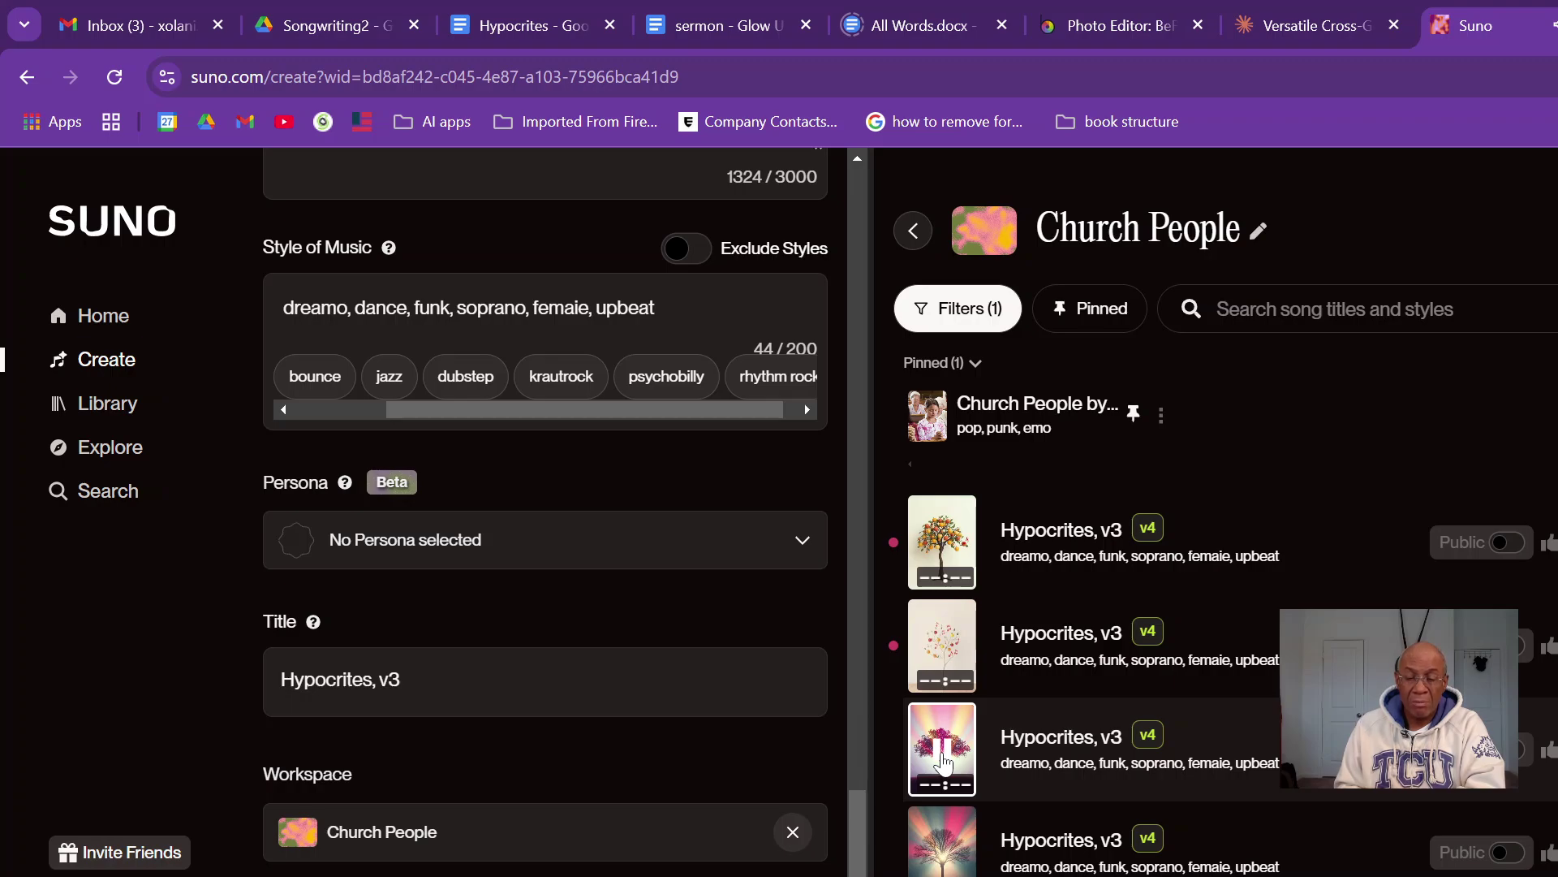
{"action": "left_click", "coordinate": [941, 647]}
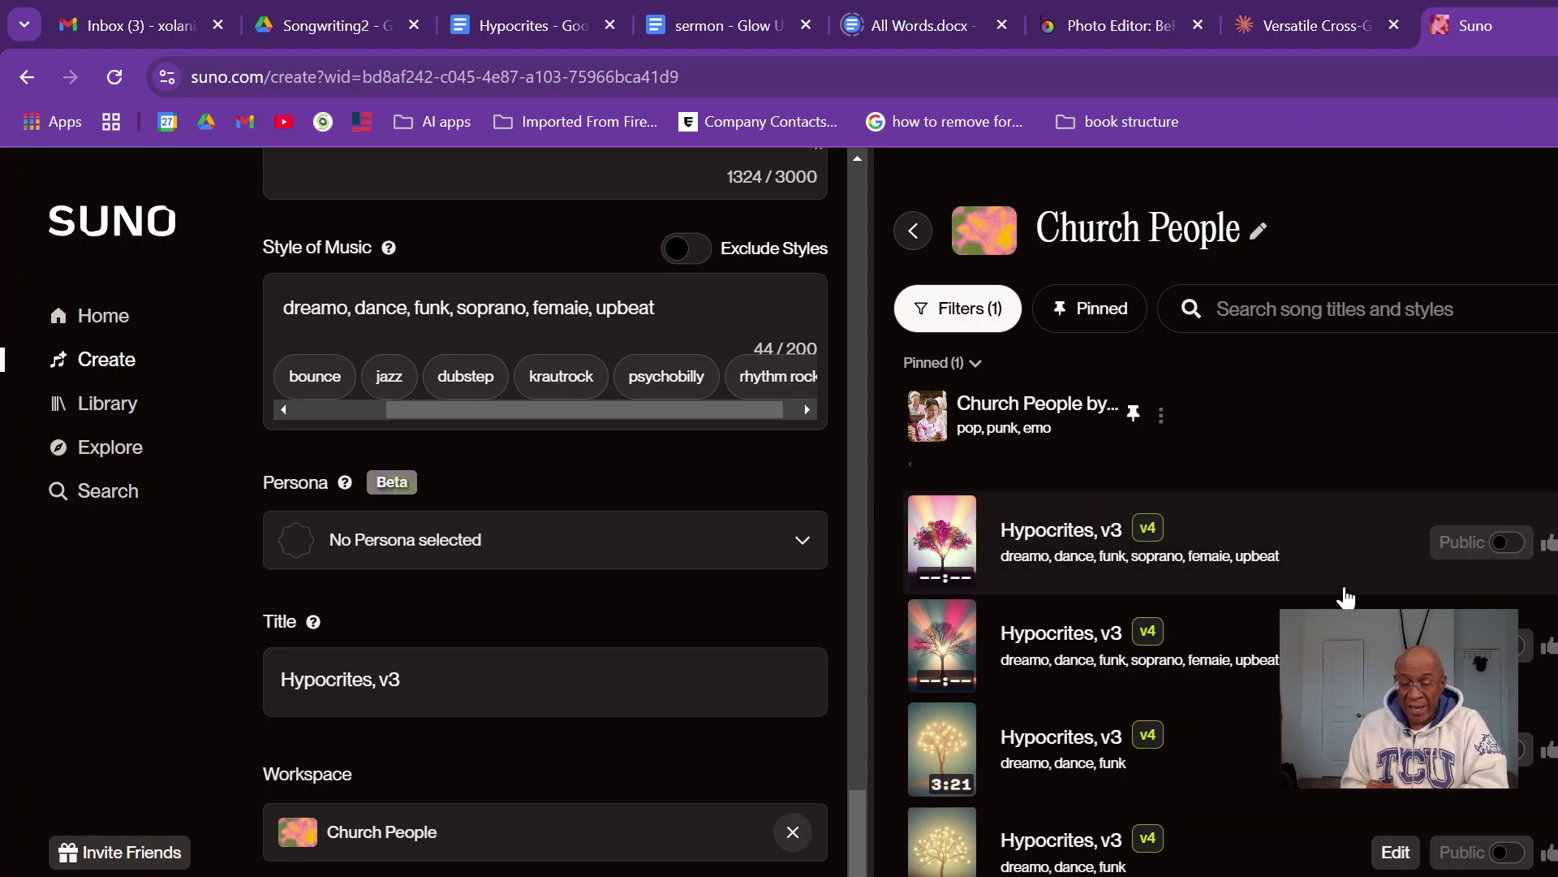
{"action": "left_click", "coordinate": [944, 745]}
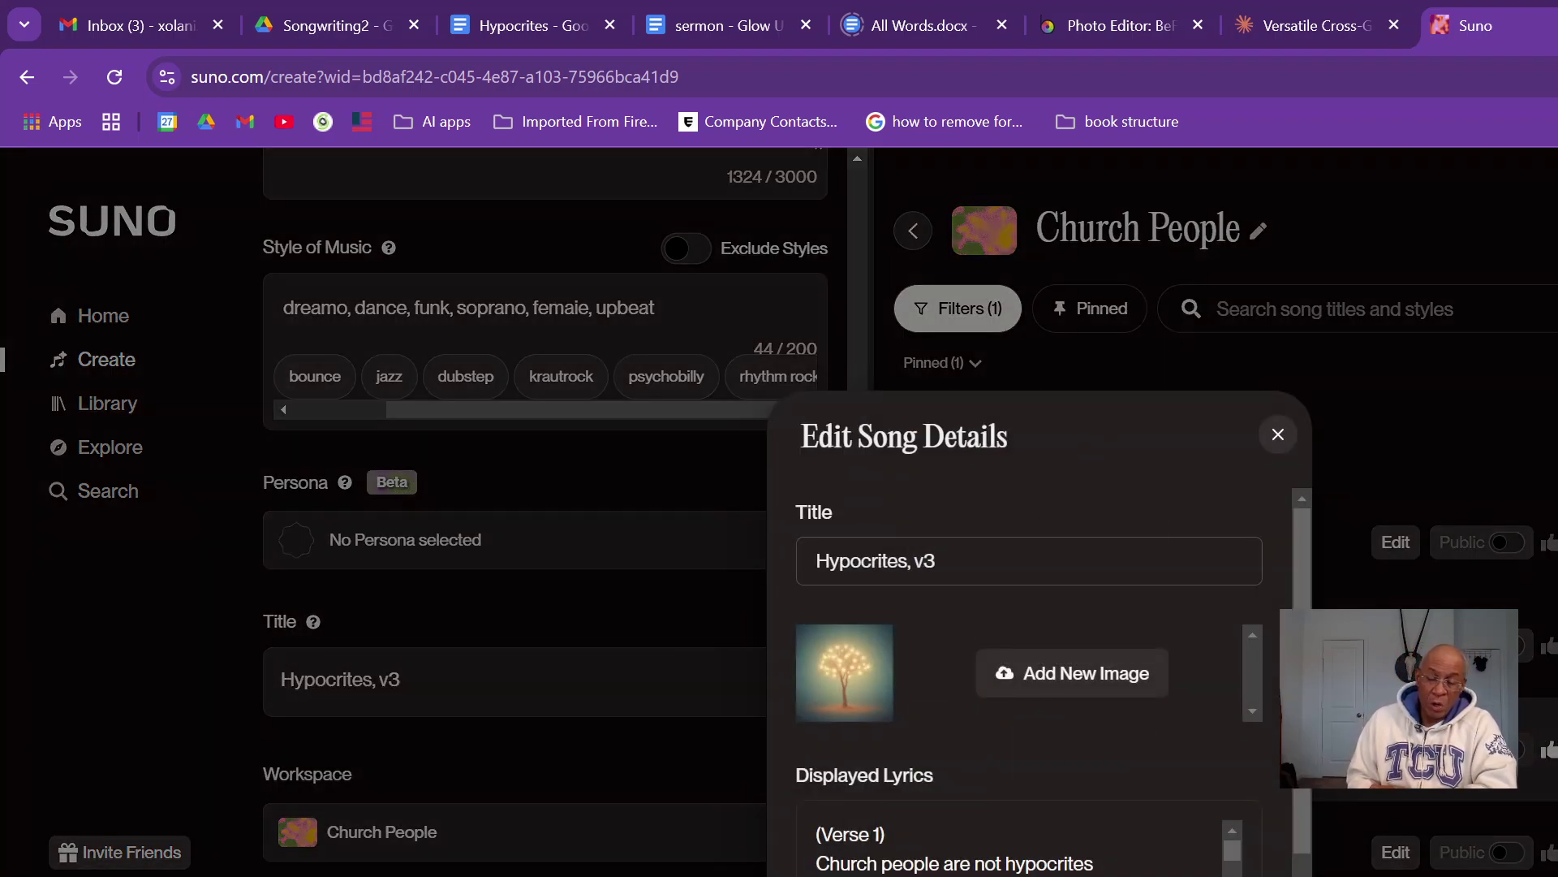
Step: Change the title of the glowing tree version to "Hypocrites, v3 by x2k" in its song details
{"action": "left_click", "coordinate": [1000, 558]}
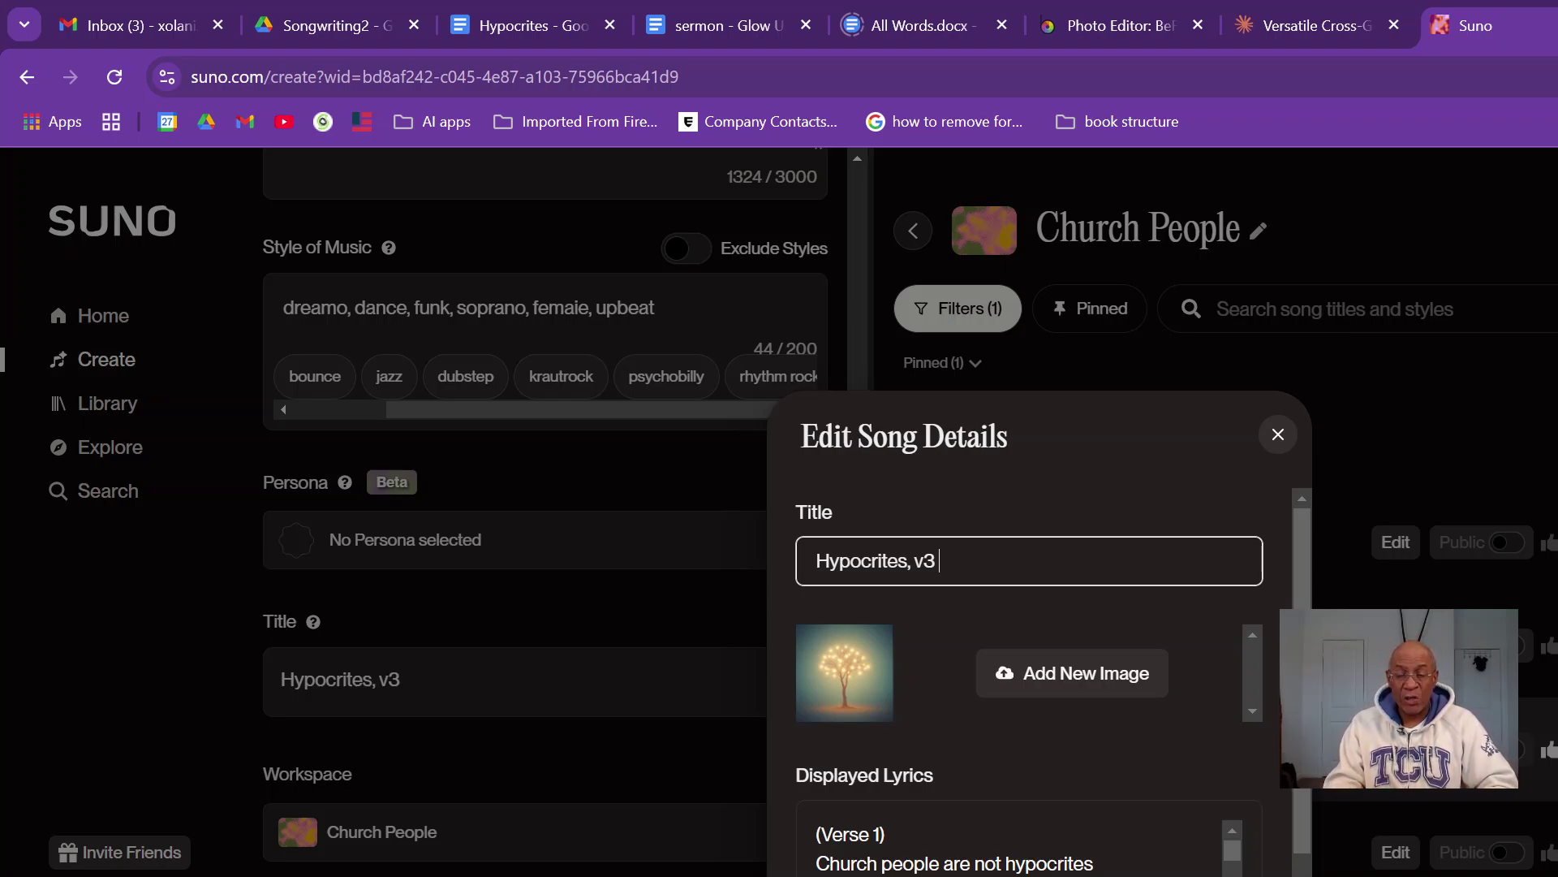
{"action": "type", "text": "by"}
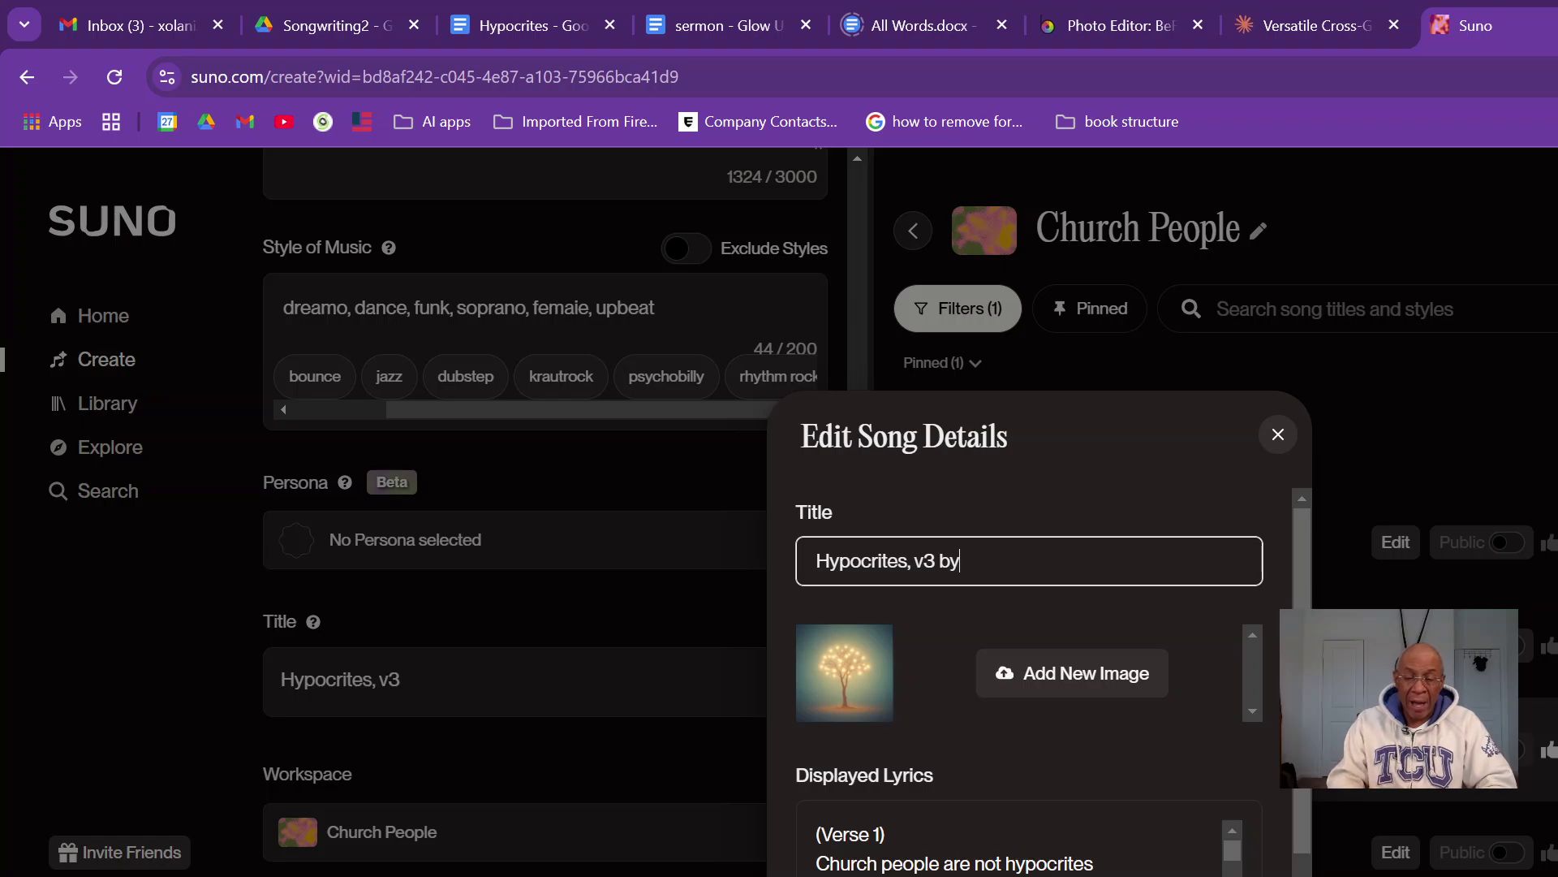
{"action": "type", "text": " x2"}
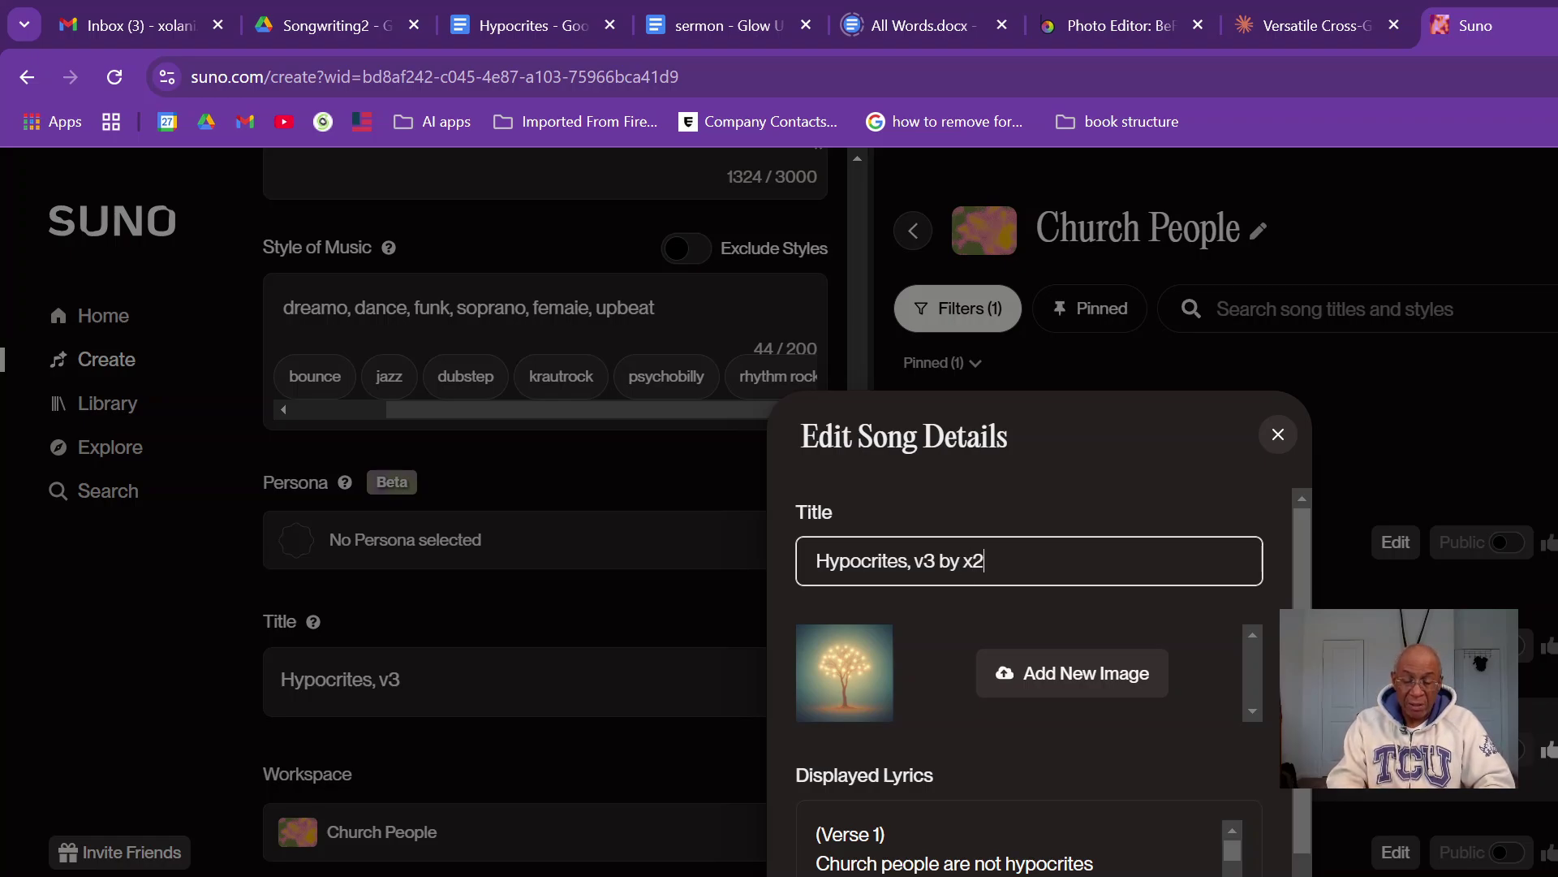
{"action": "type", "text": "k"}
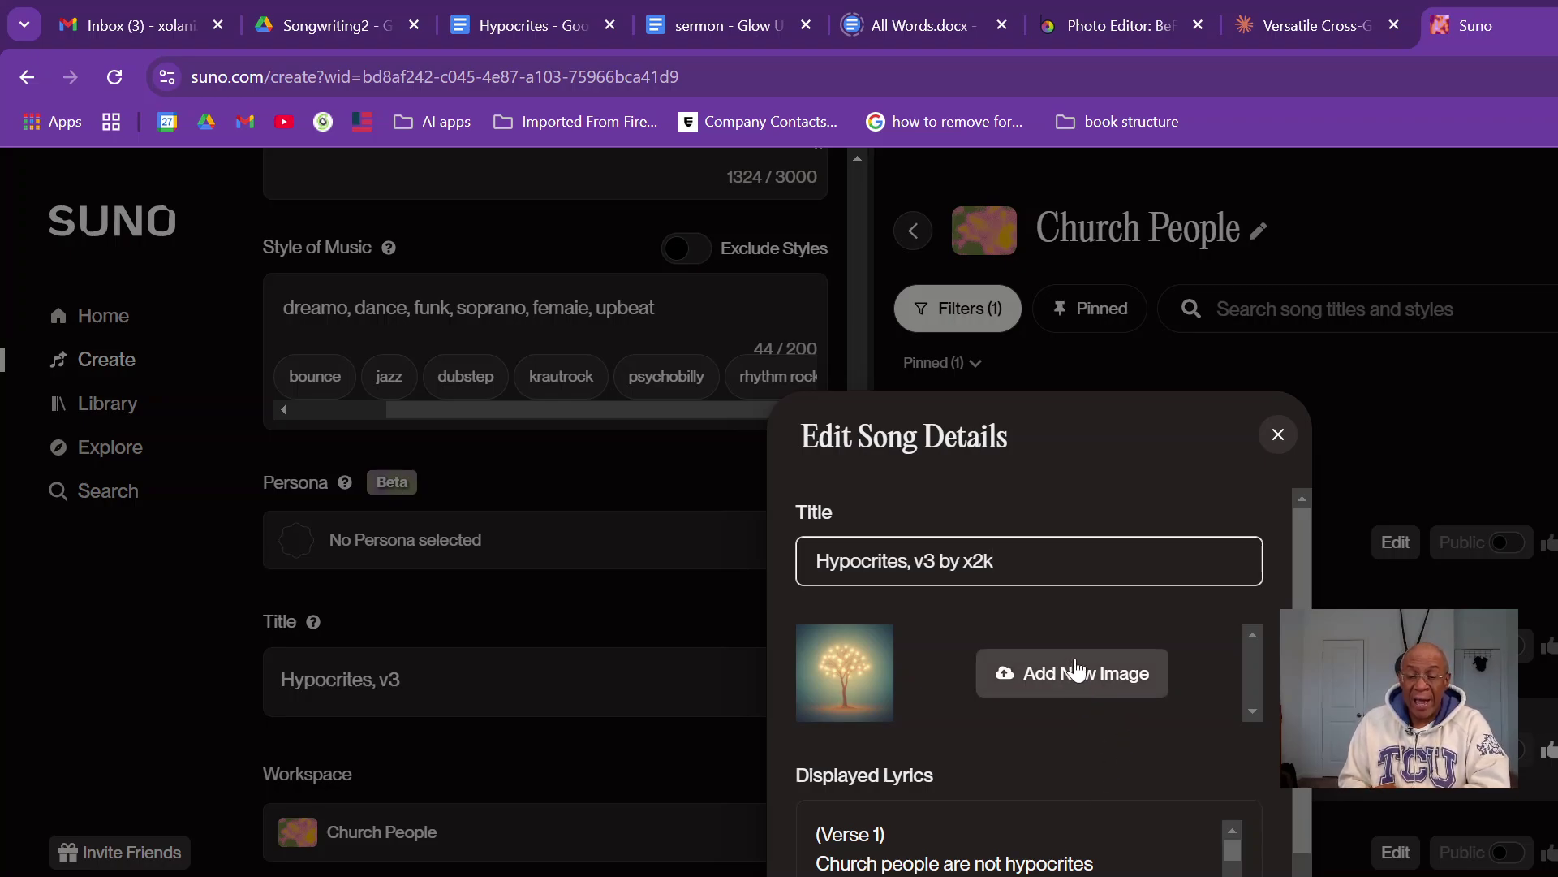
Step: Replace the song's cover with the 42492-prayinginchurch-church-family image from the Downloads folder and save the song details
{"action": "left_click", "coordinate": [1081, 686]}
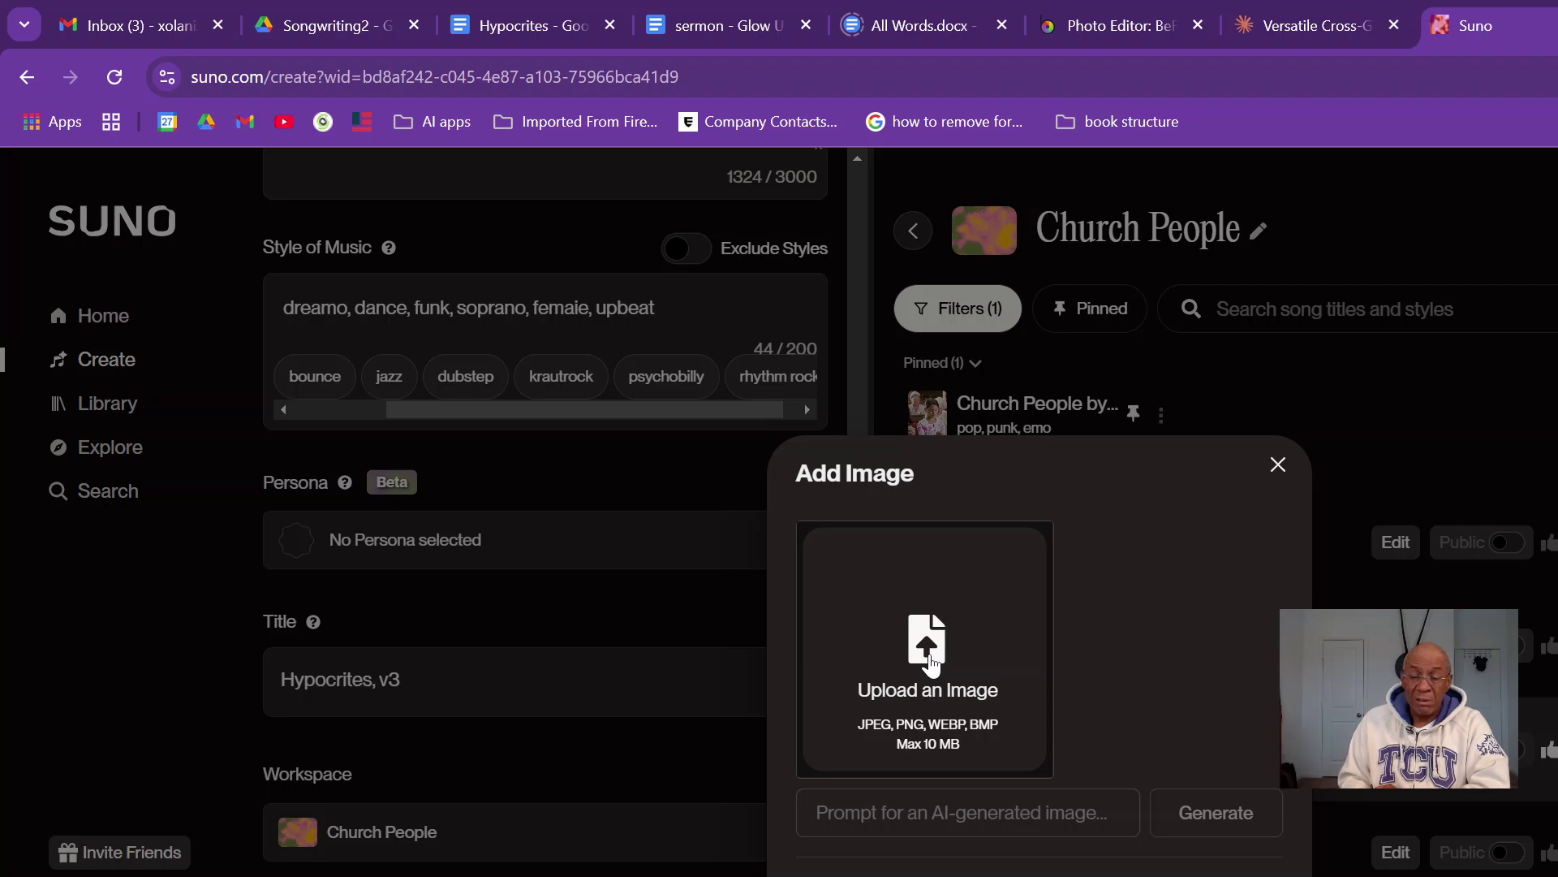
{"action": "left_click", "coordinate": [931, 661]}
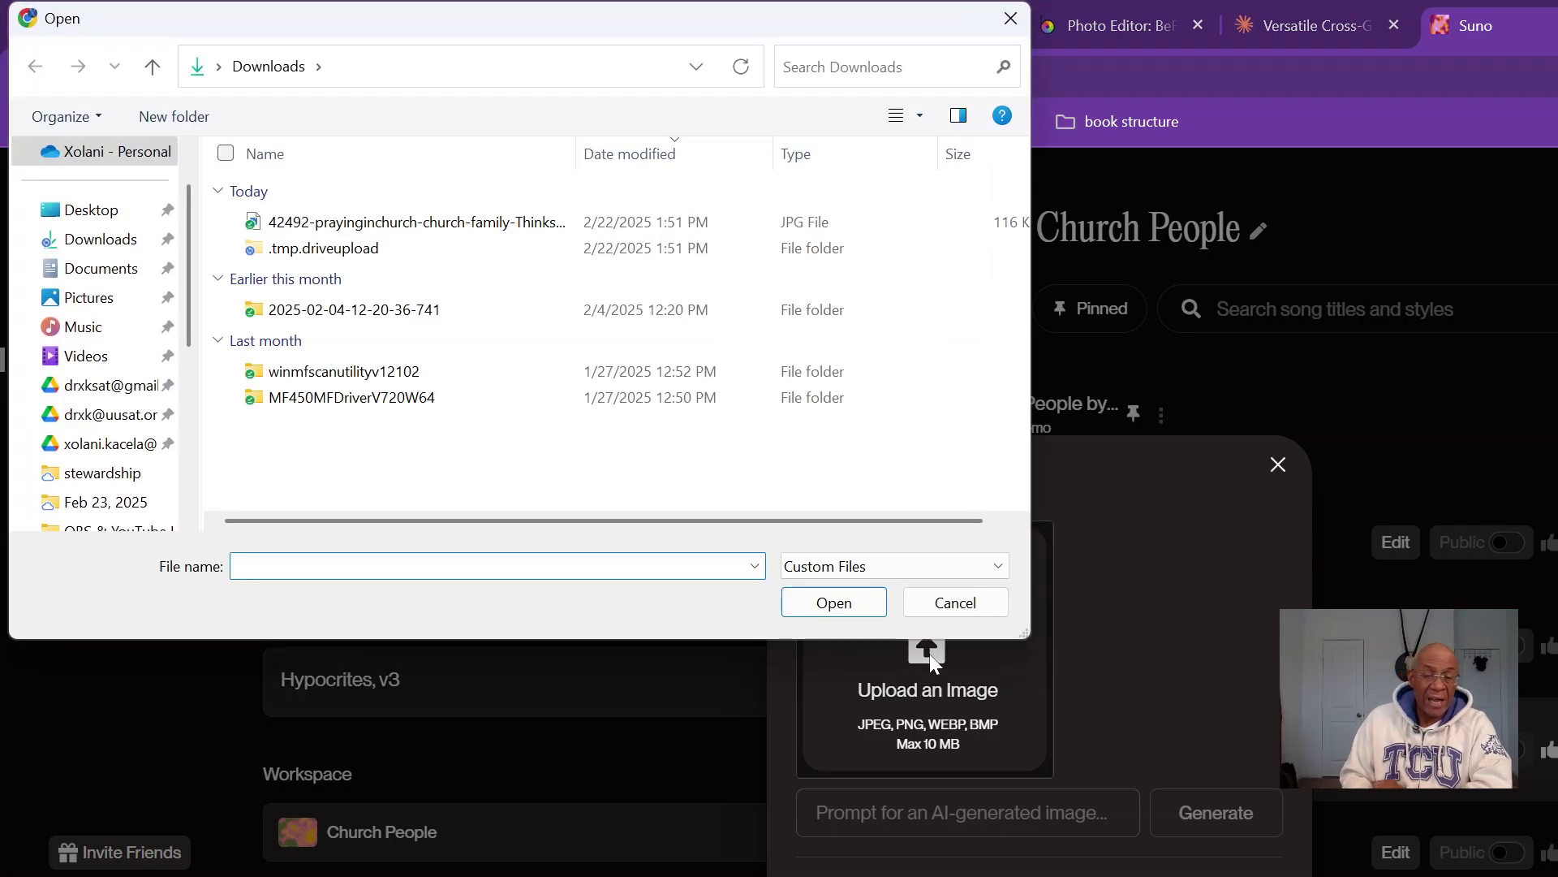
{"action": "left_click", "coordinate": [102, 239]}
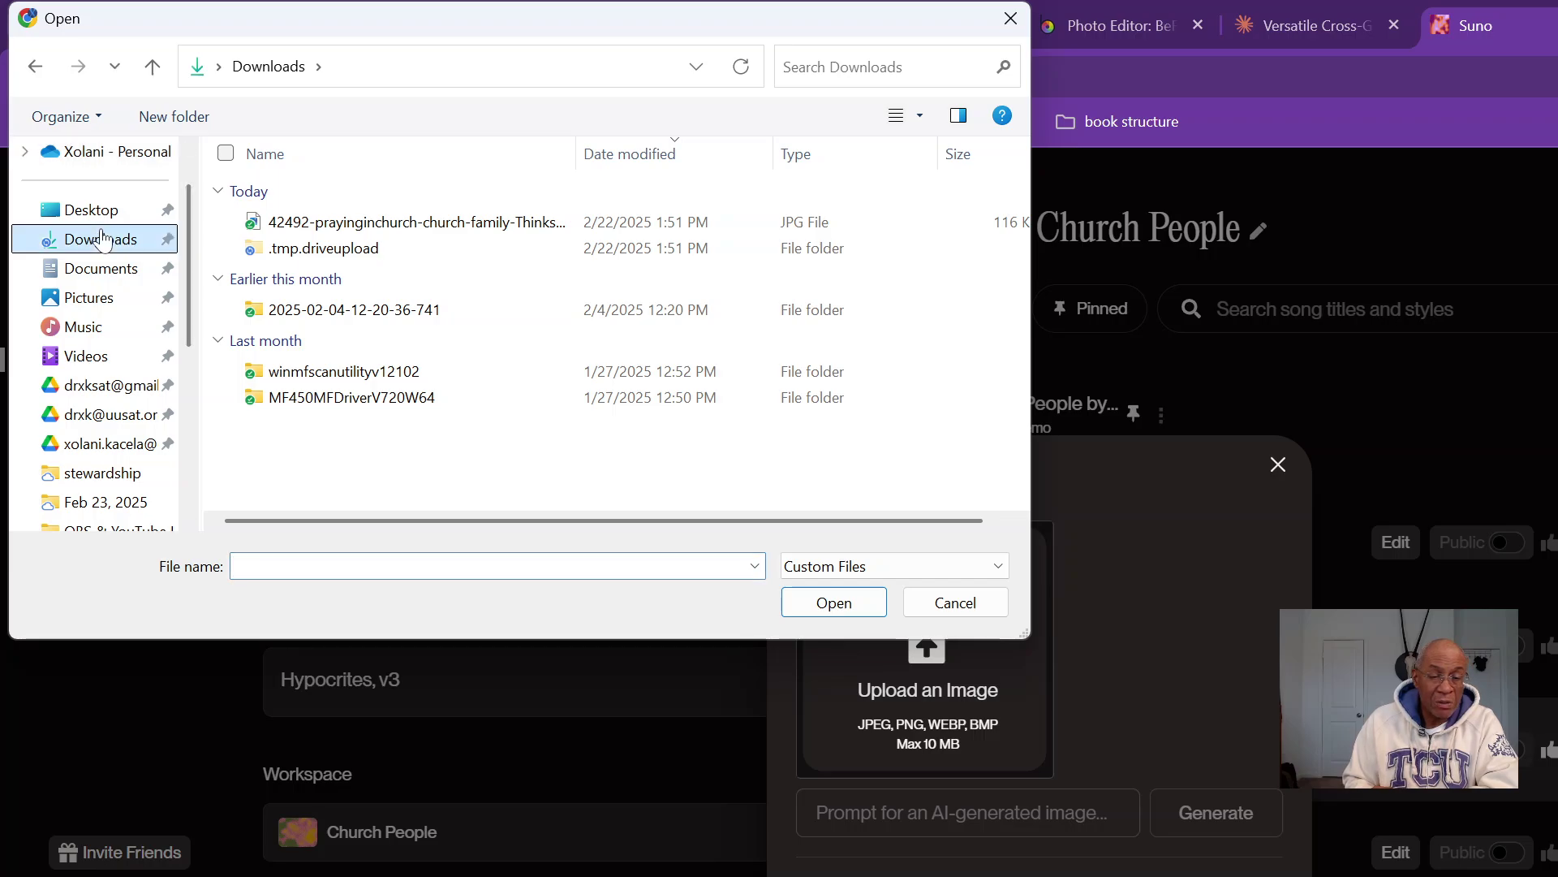
{"action": "double_click", "coordinate": [369, 226]}
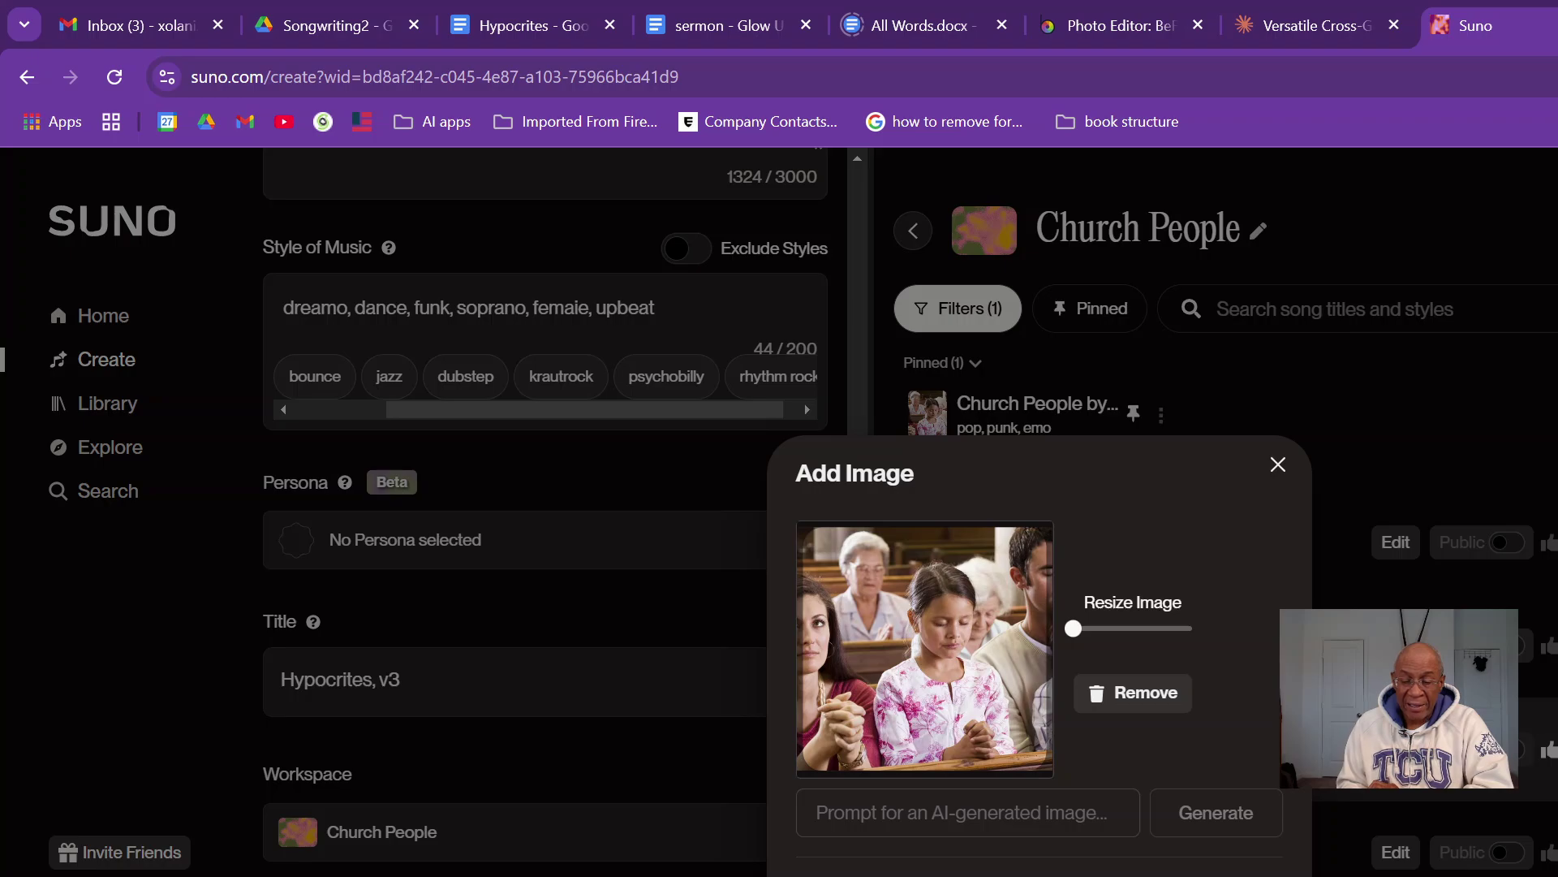
{"action": "key", "text": "Escape"}
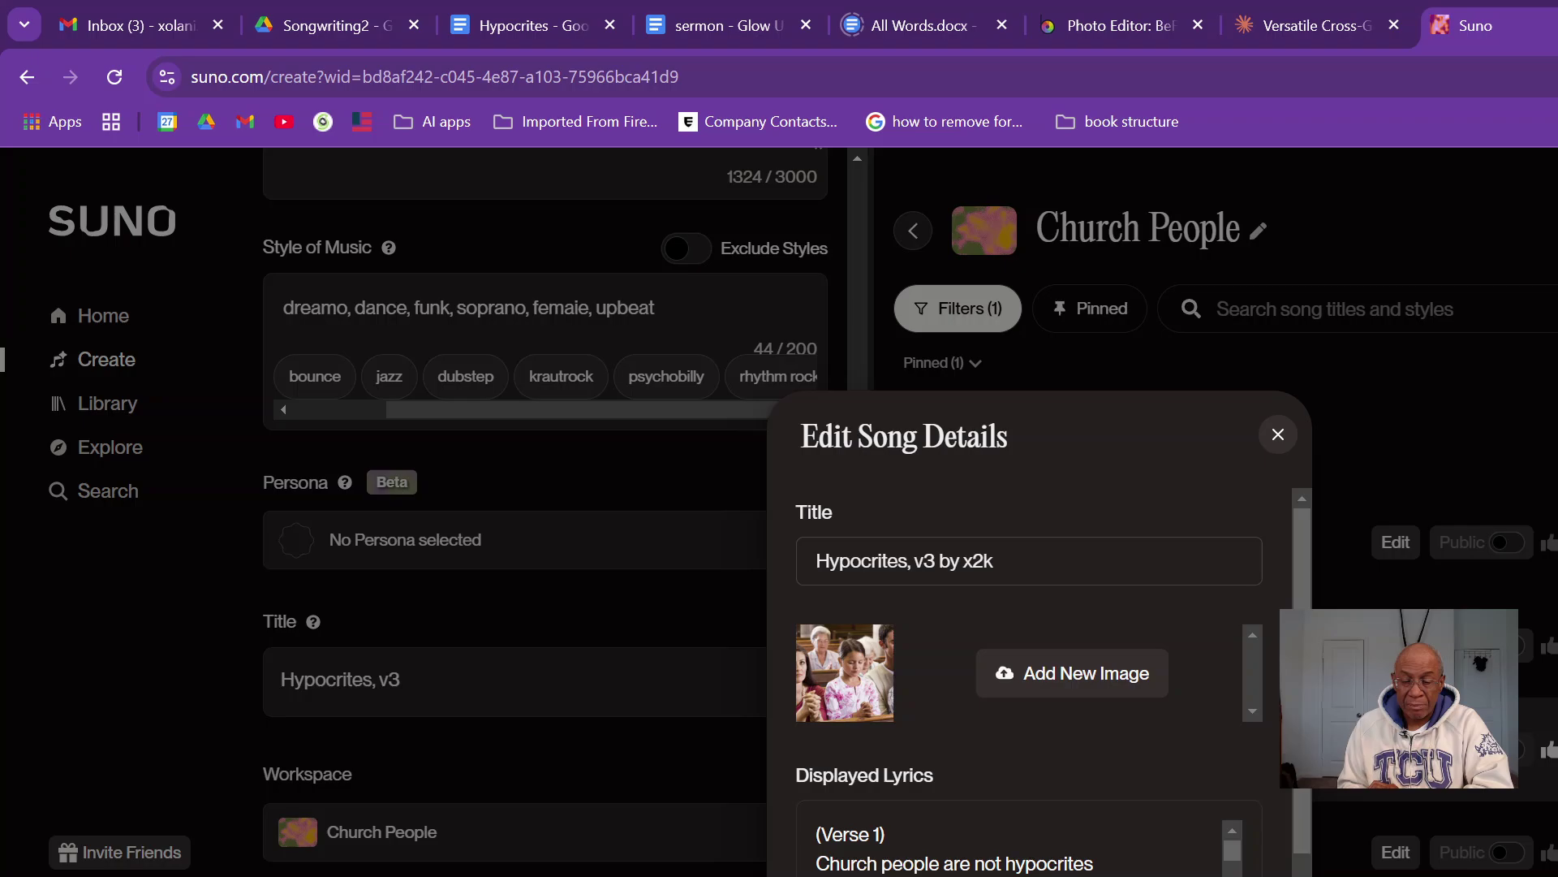
{"action": "key", "text": "Escape"}
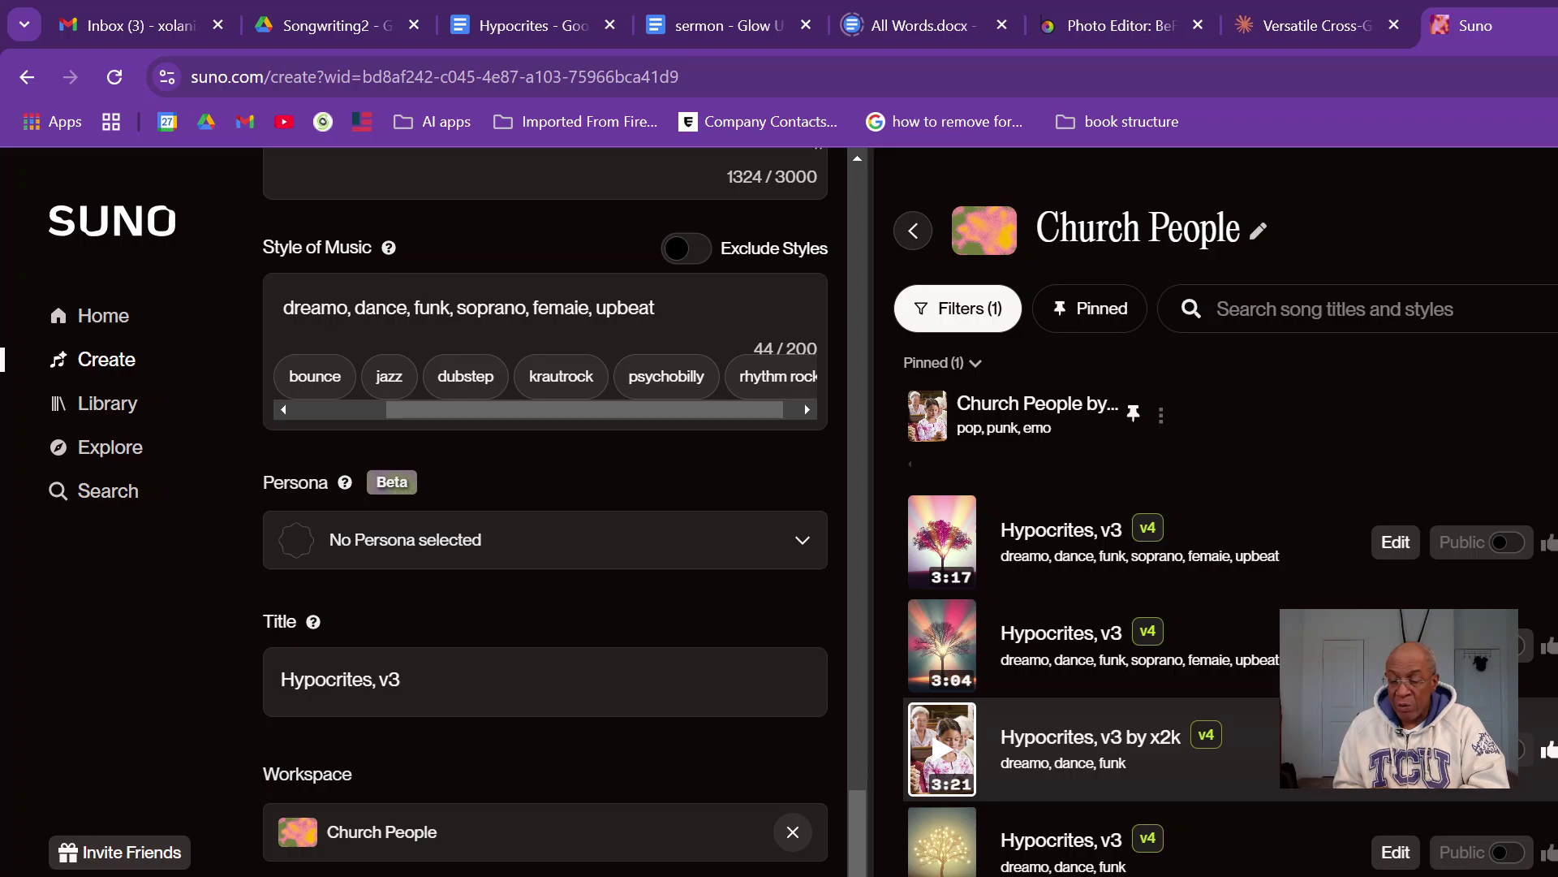
Step: Create a persona named "Mid-range female voice" based on the song "Hypocrites, v3 by x2k"
{"action": "left_click", "coordinate": [1510, 749]}
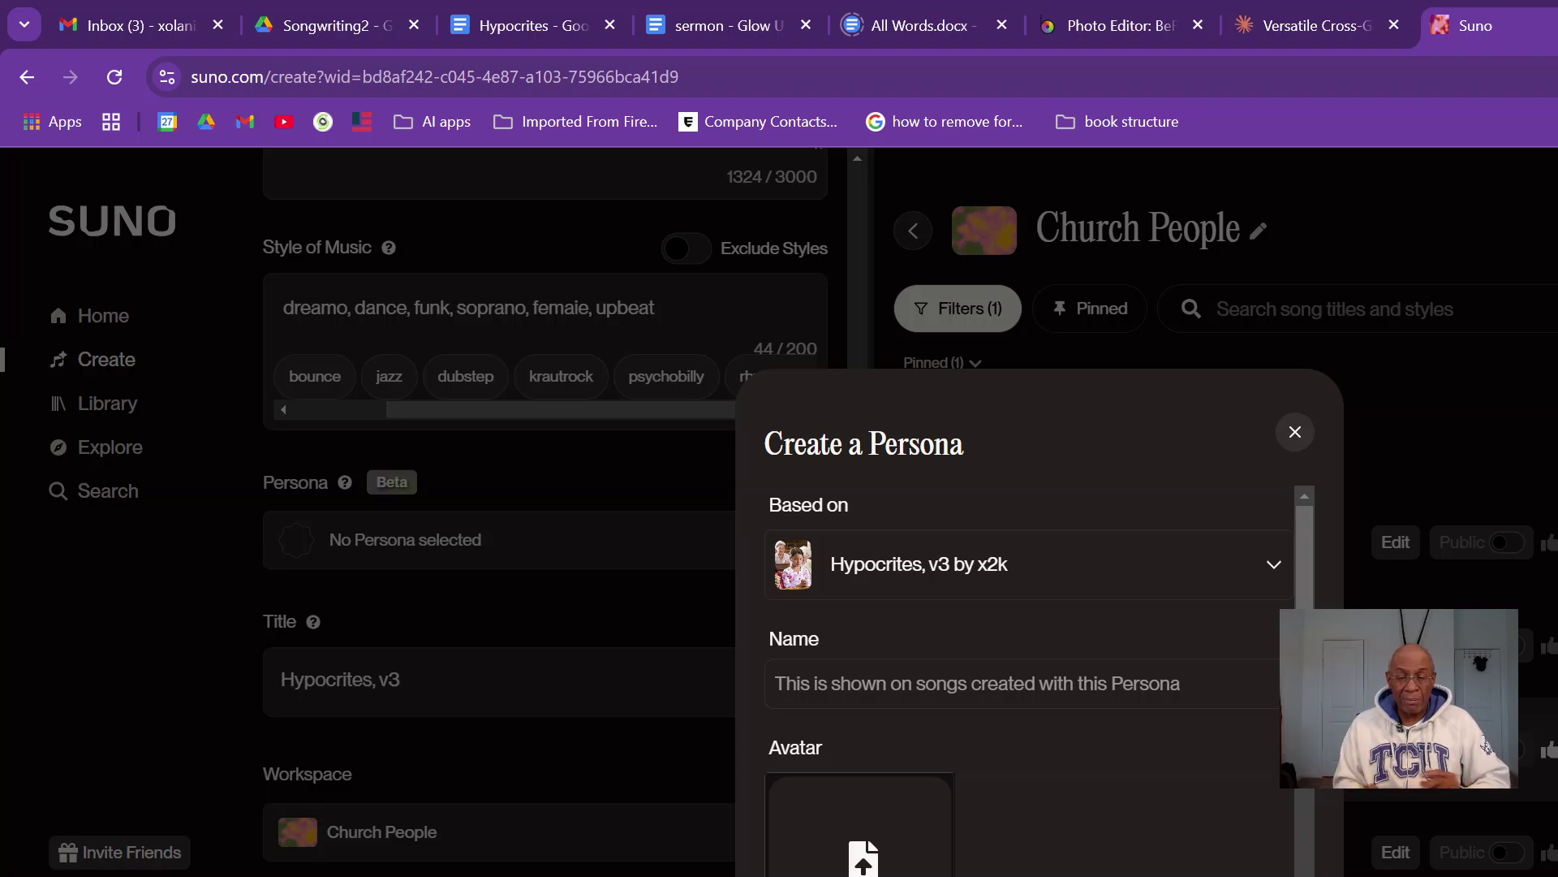
{"action": "left_click", "coordinate": [1031, 686]}
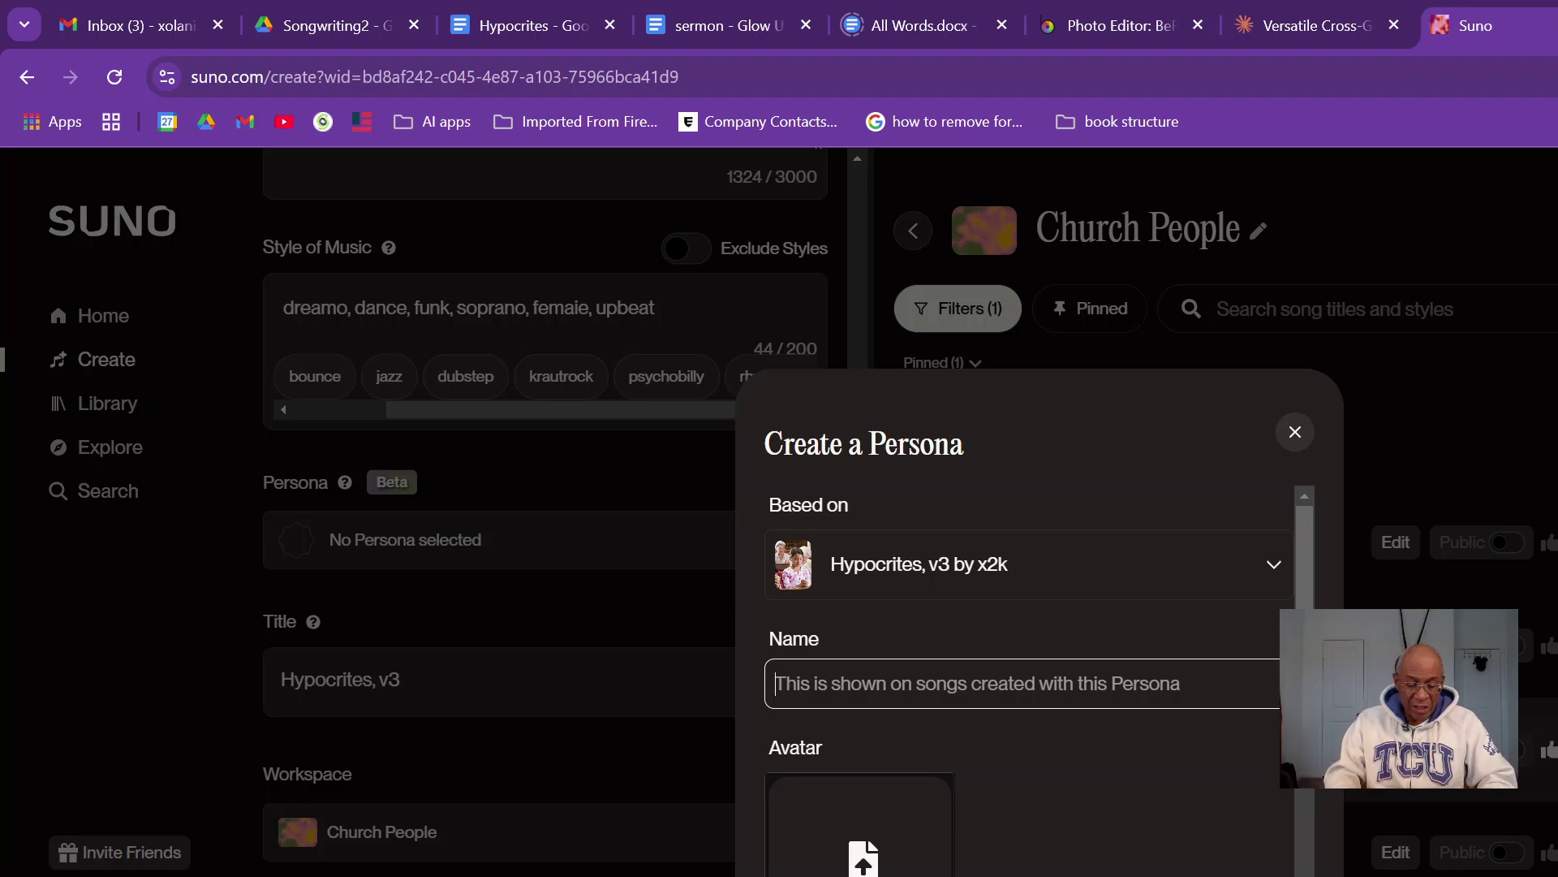
{"action": "type", "text": "Mid-r"}
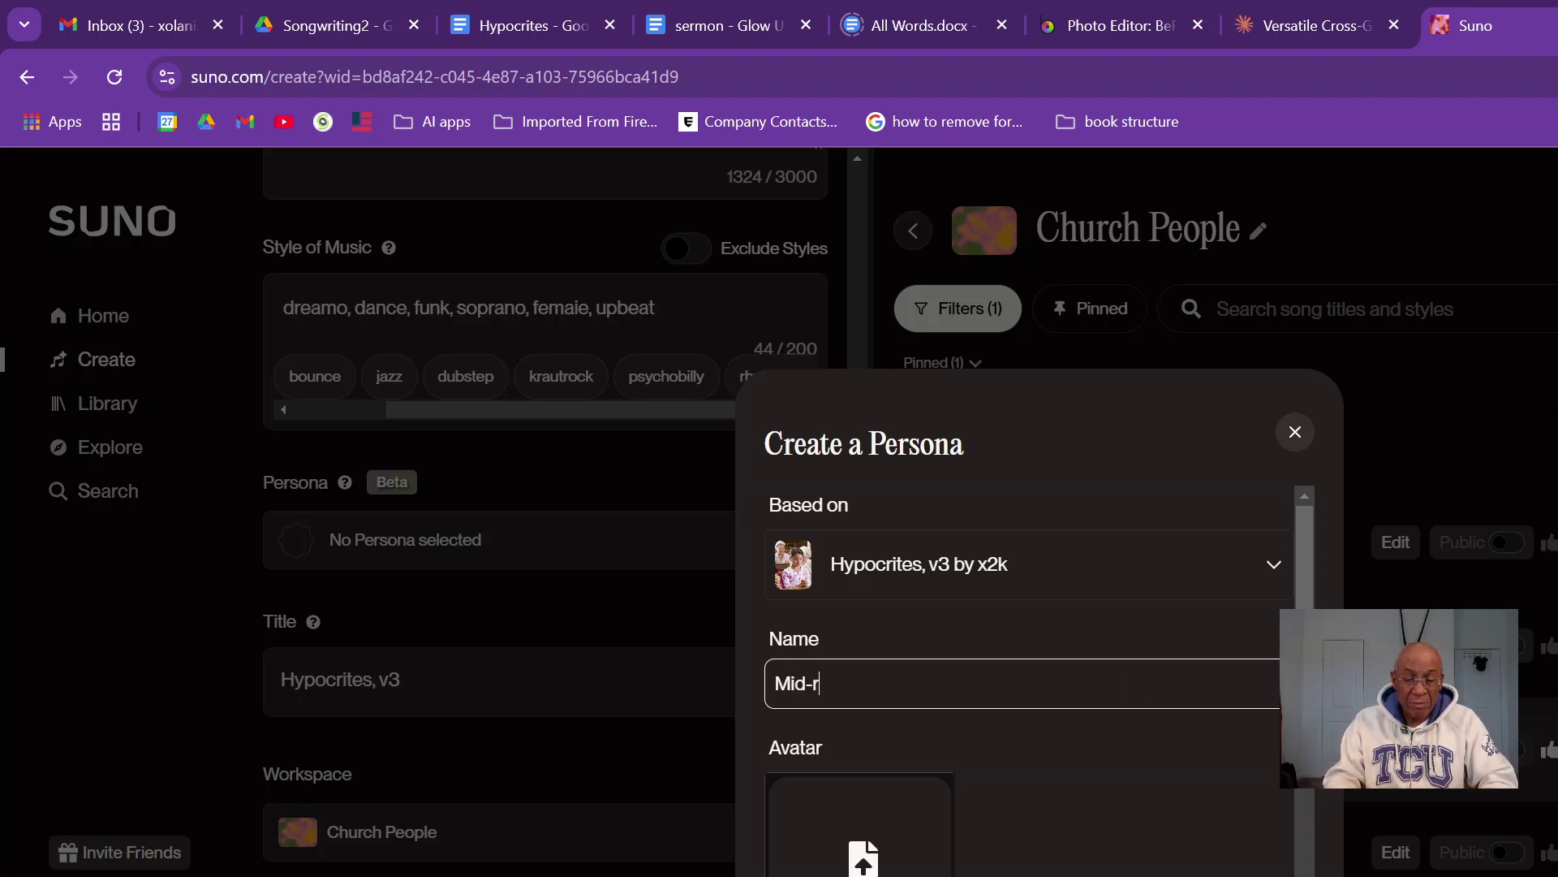
{"action": "type", "text": "ange"}
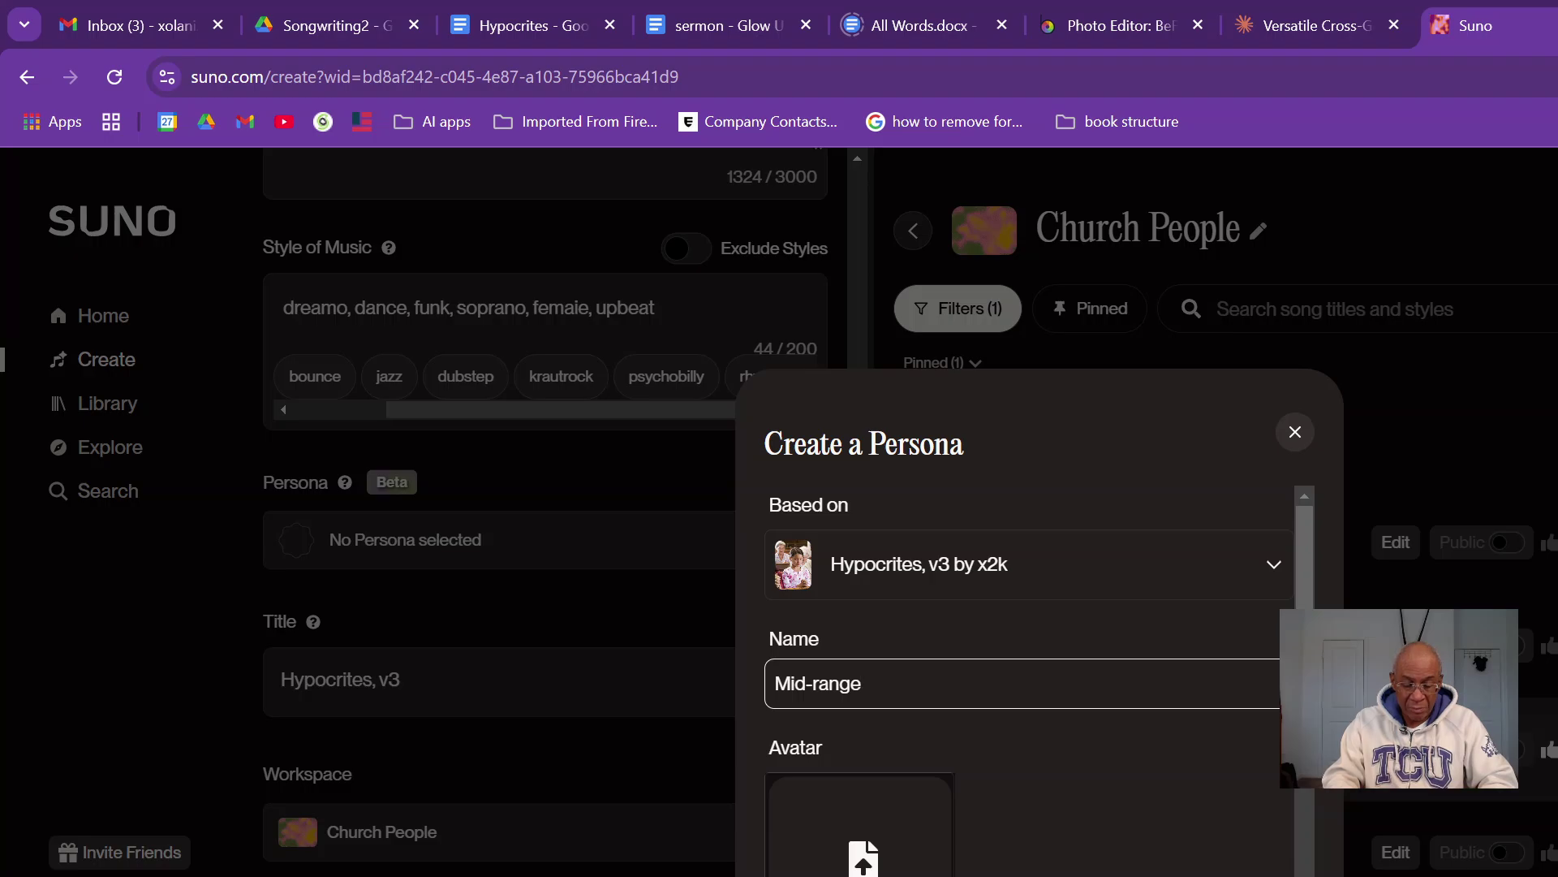
{"action": "type", "text": " female bo"}
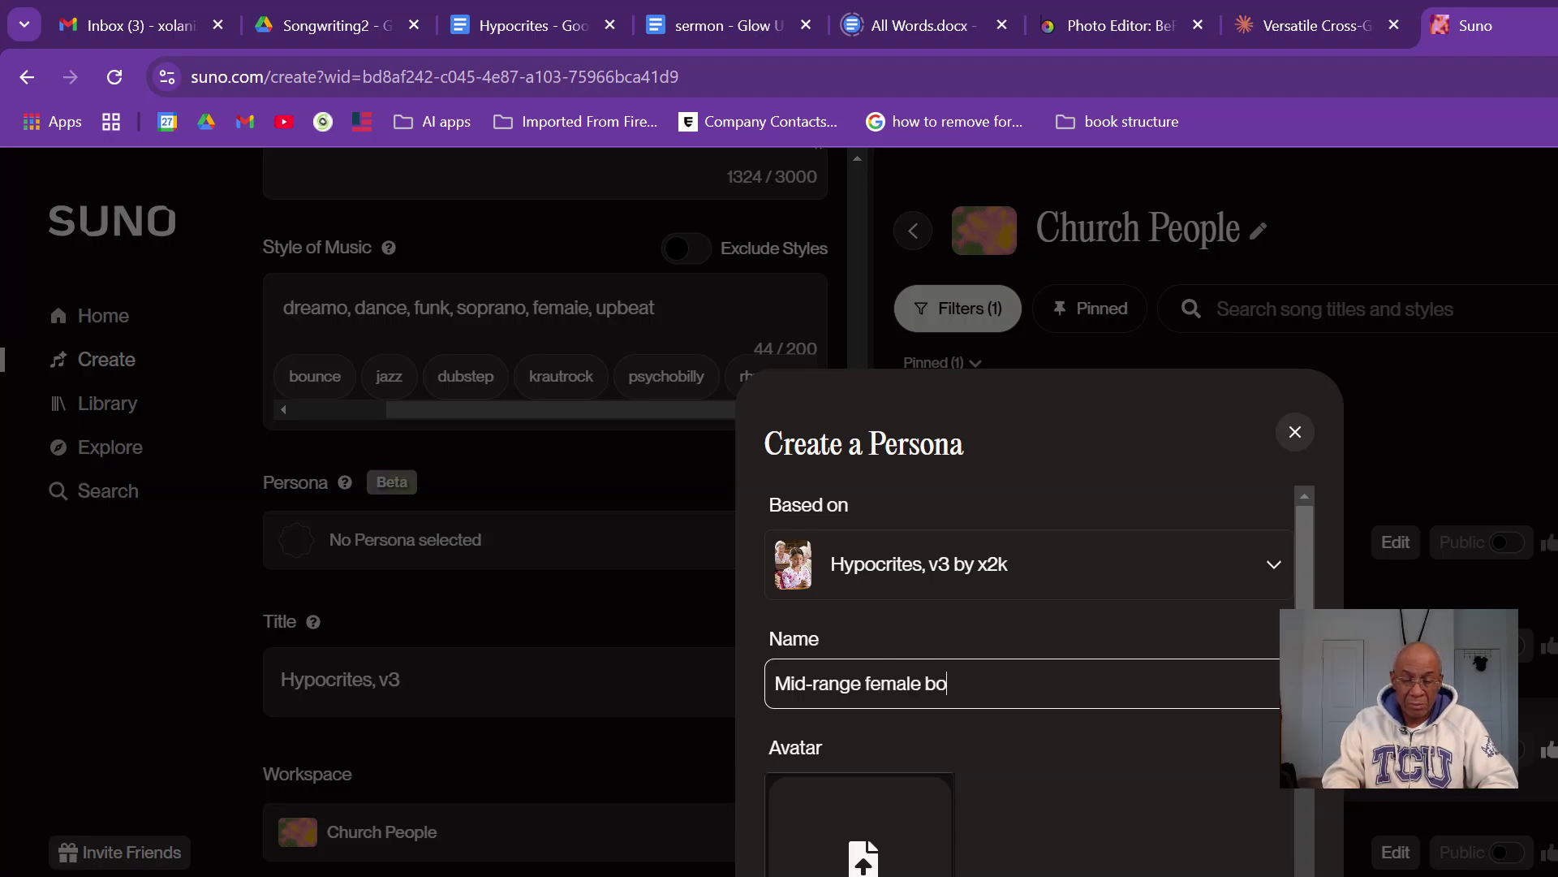
{"action": "type", "text": "ic"}
{"action": "key", "text": "BackSpace"}
{"action": "key", "text": "BackSpace"}
{"action": "key", "text": "BackSpace"}
{"action": "key", "text": "BackSpace"}
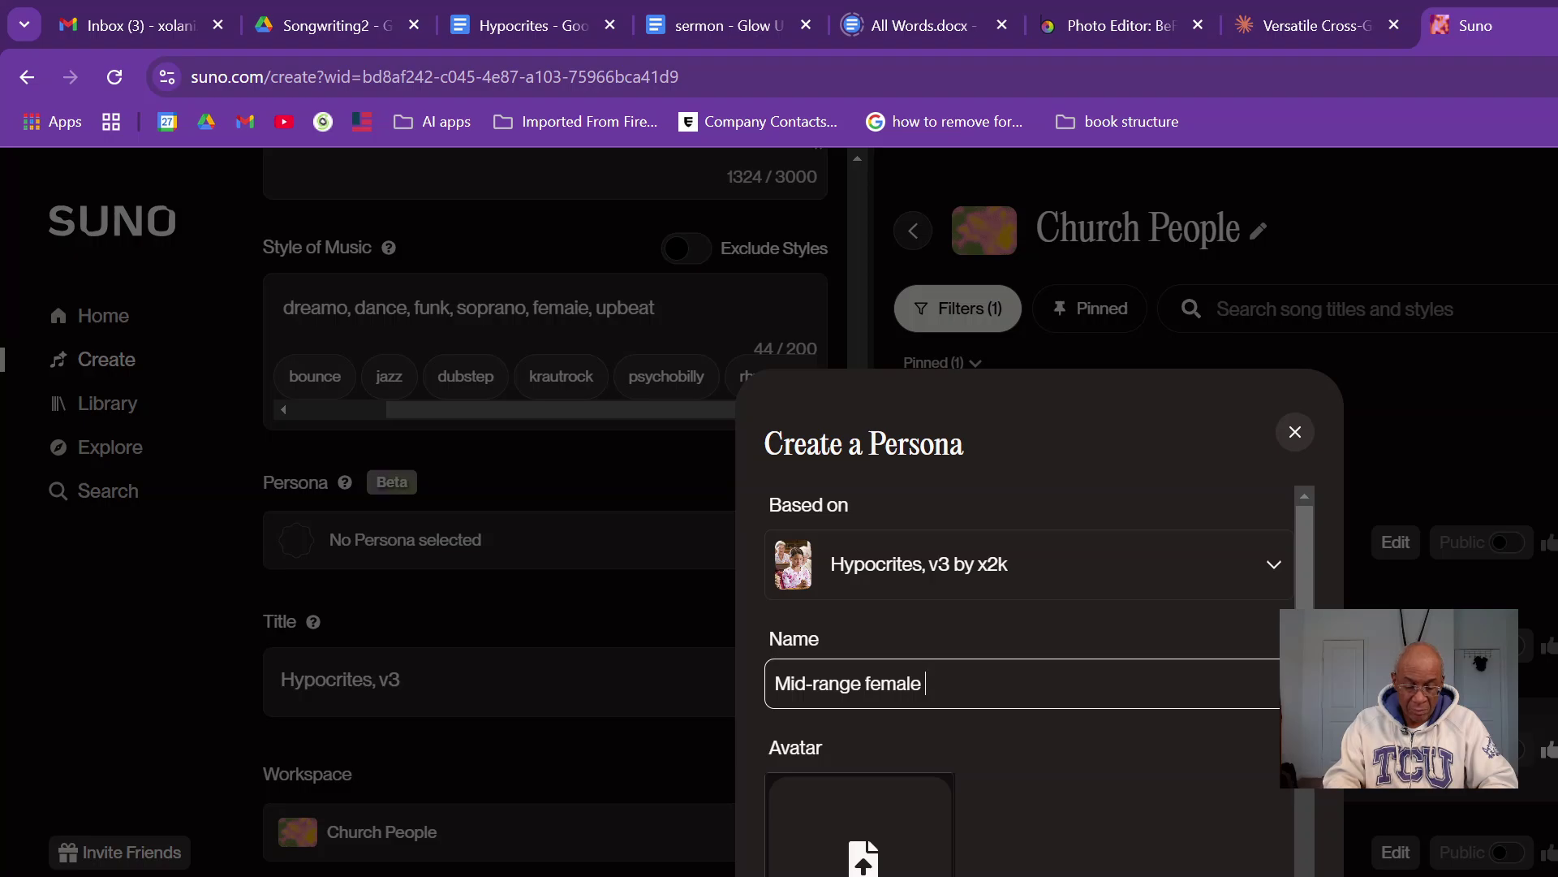
{"action": "type", "text": "voie"}
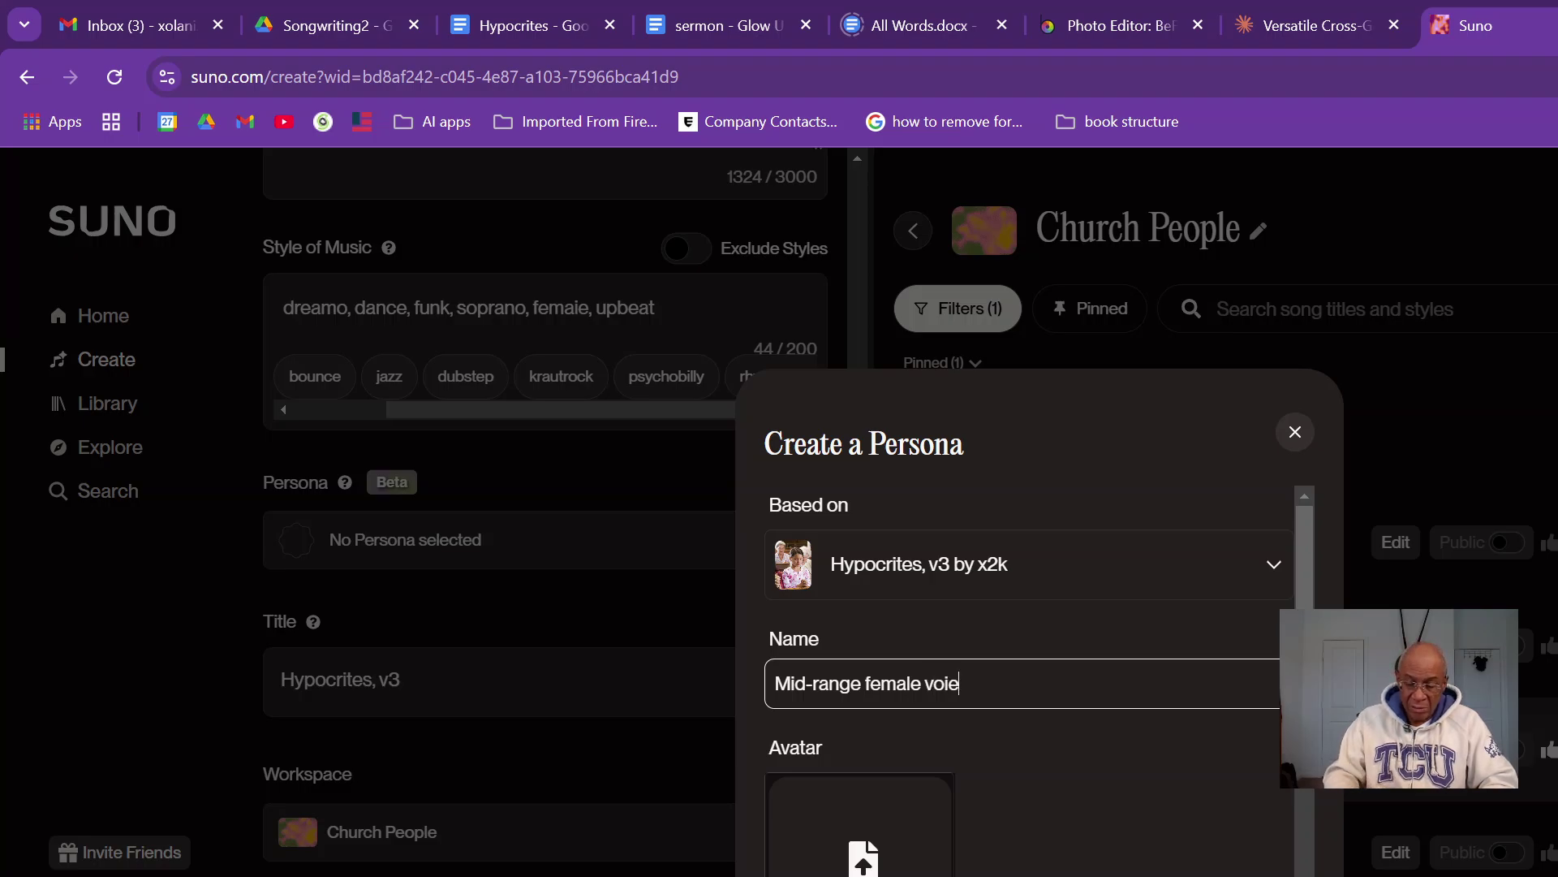
{"action": "key", "text": "BackSpace"}
{"action": "type", "text": "ce"}
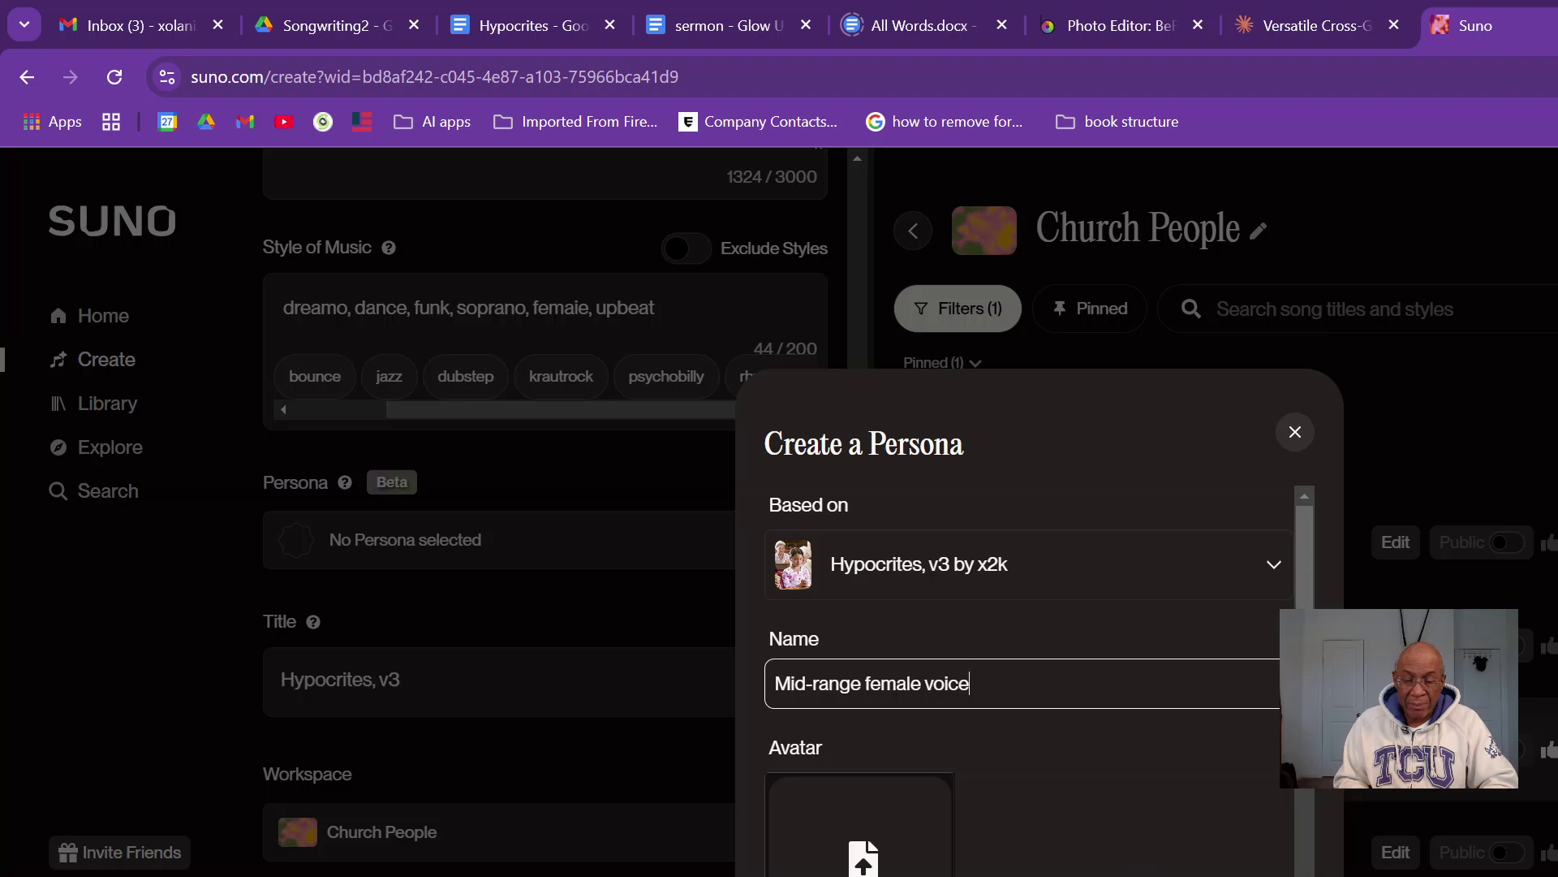
{"action": "left_click", "coordinate": [1137, 856]}
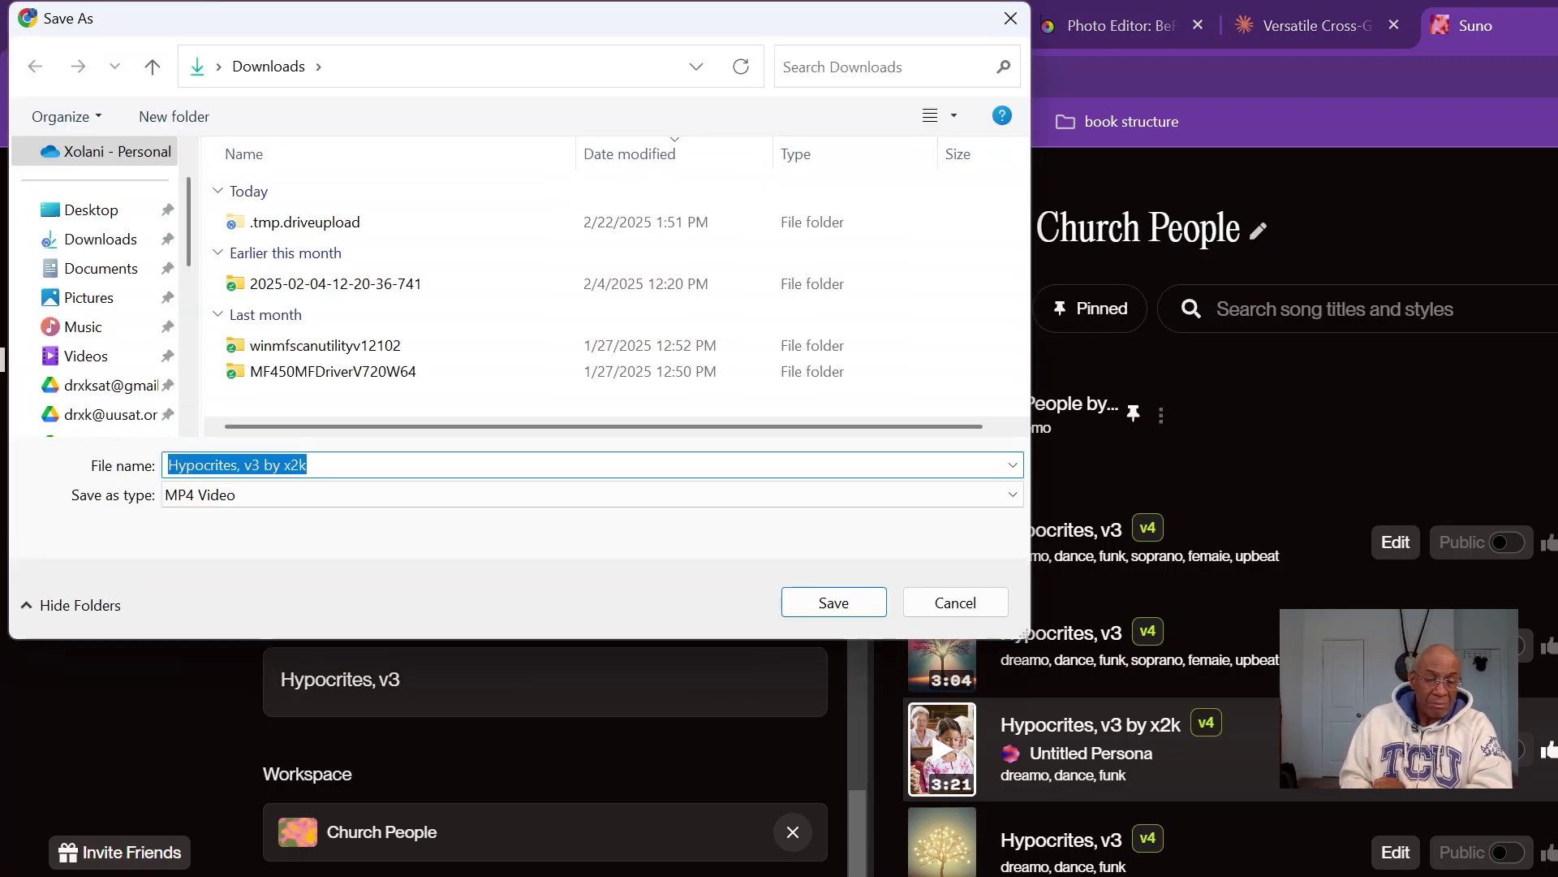
Step: Cancel saving "Hypocrites, v3 by x2k" as an MP4 video
{"action": "left_click", "coordinate": [968, 607]}
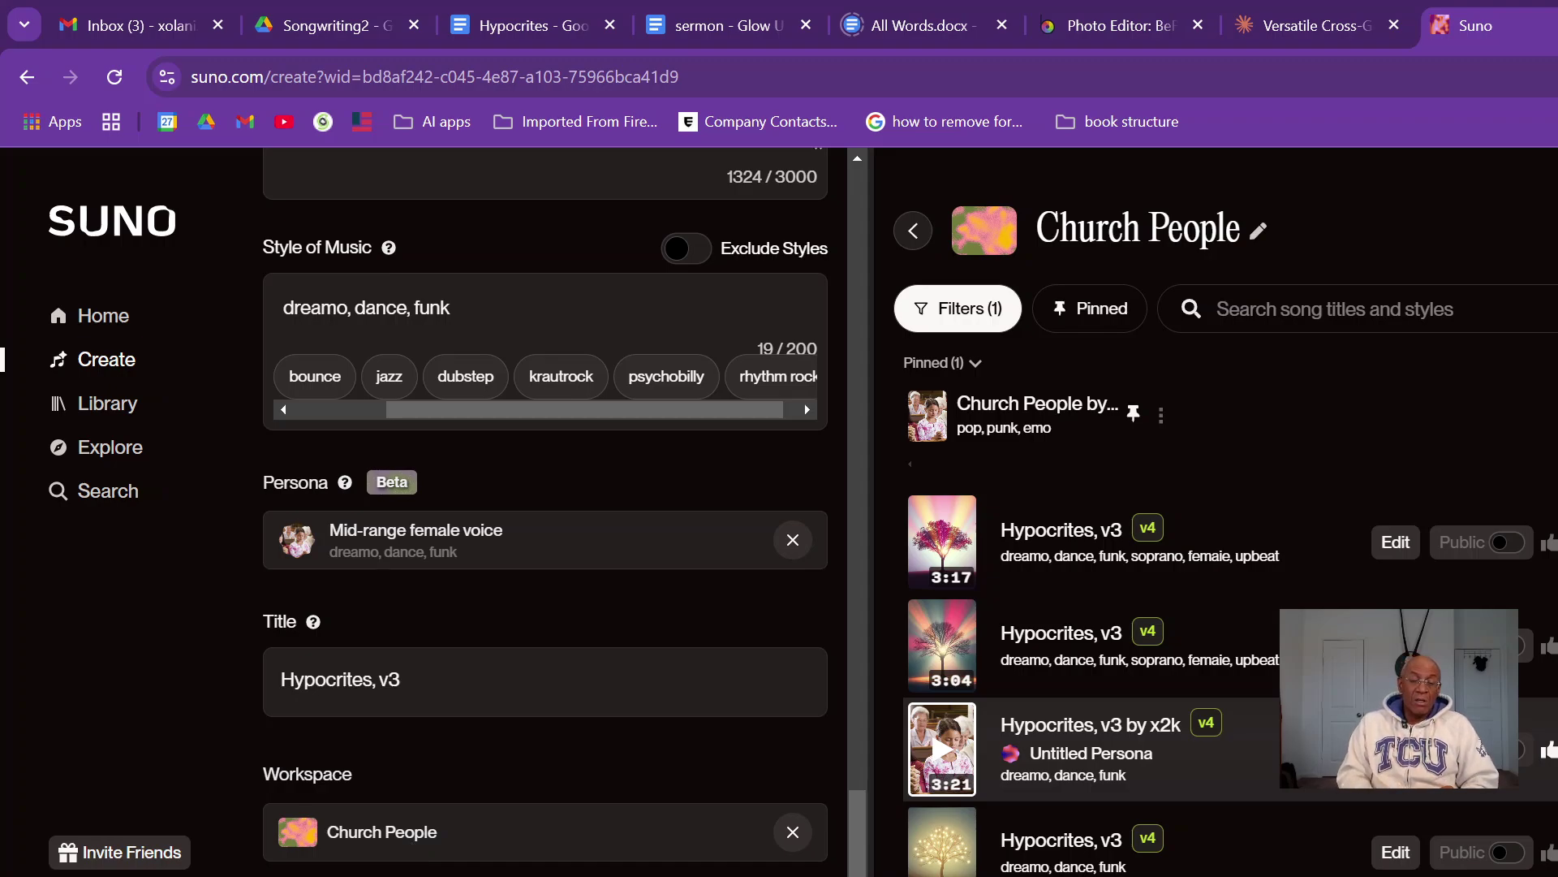
Step: Review the song's lyrics from Verse 1 through the Outro, along with its style of music and persona
{"action": "scroll", "coordinate": [514, 784], "scroll_direction": "up", "scroll_amount": 1}
{"action": "scroll", "coordinate": [513, 783], "scroll_direction": "up", "scroll_amount": 15}
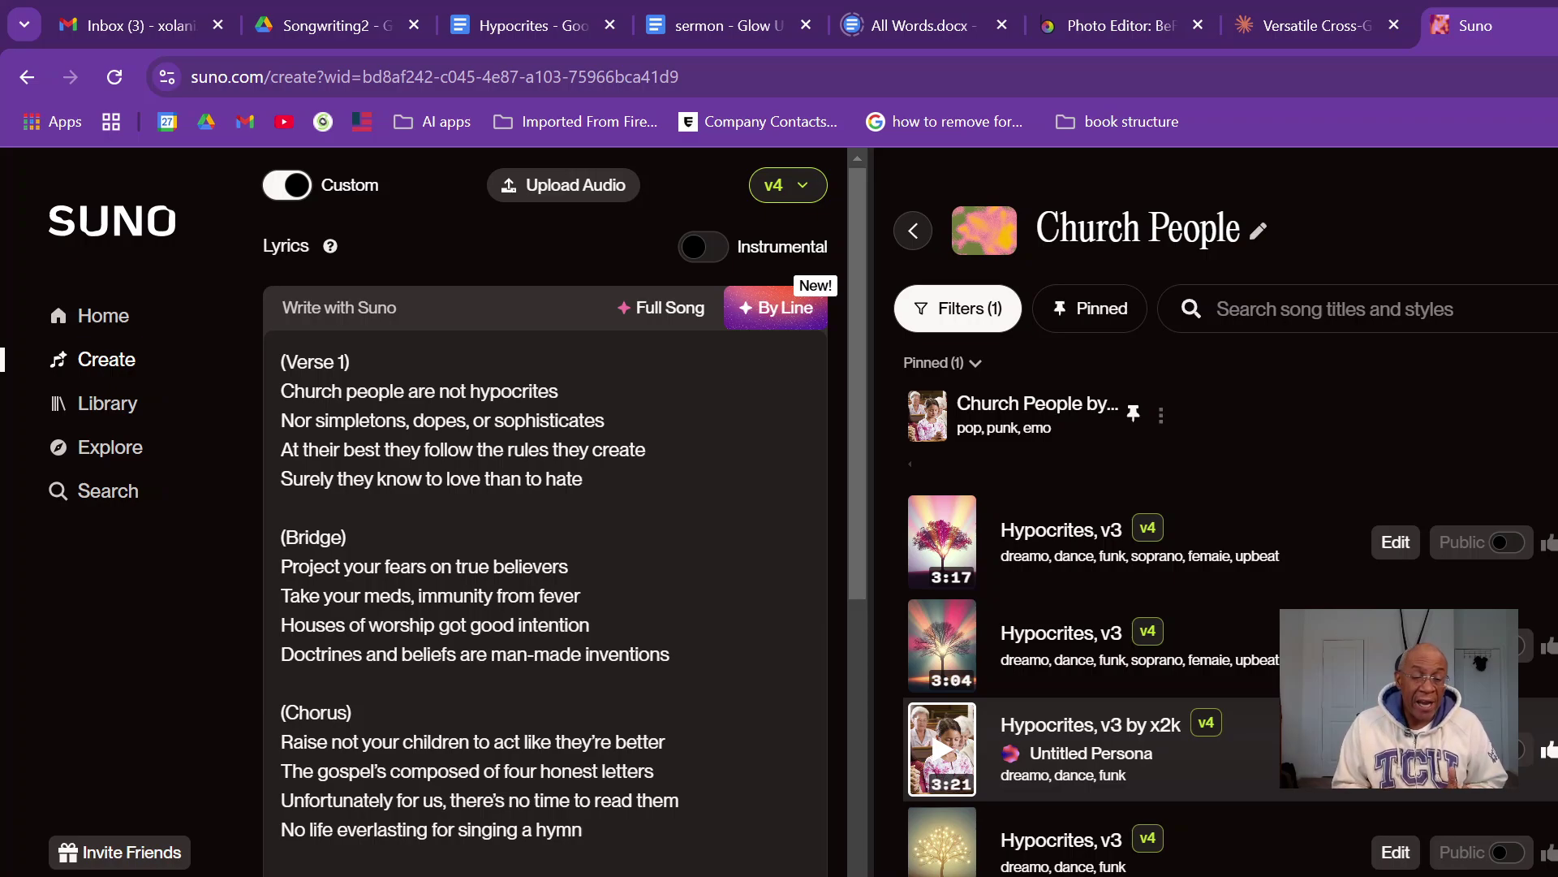
{"action": "double_click", "coordinate": [329, 420]}
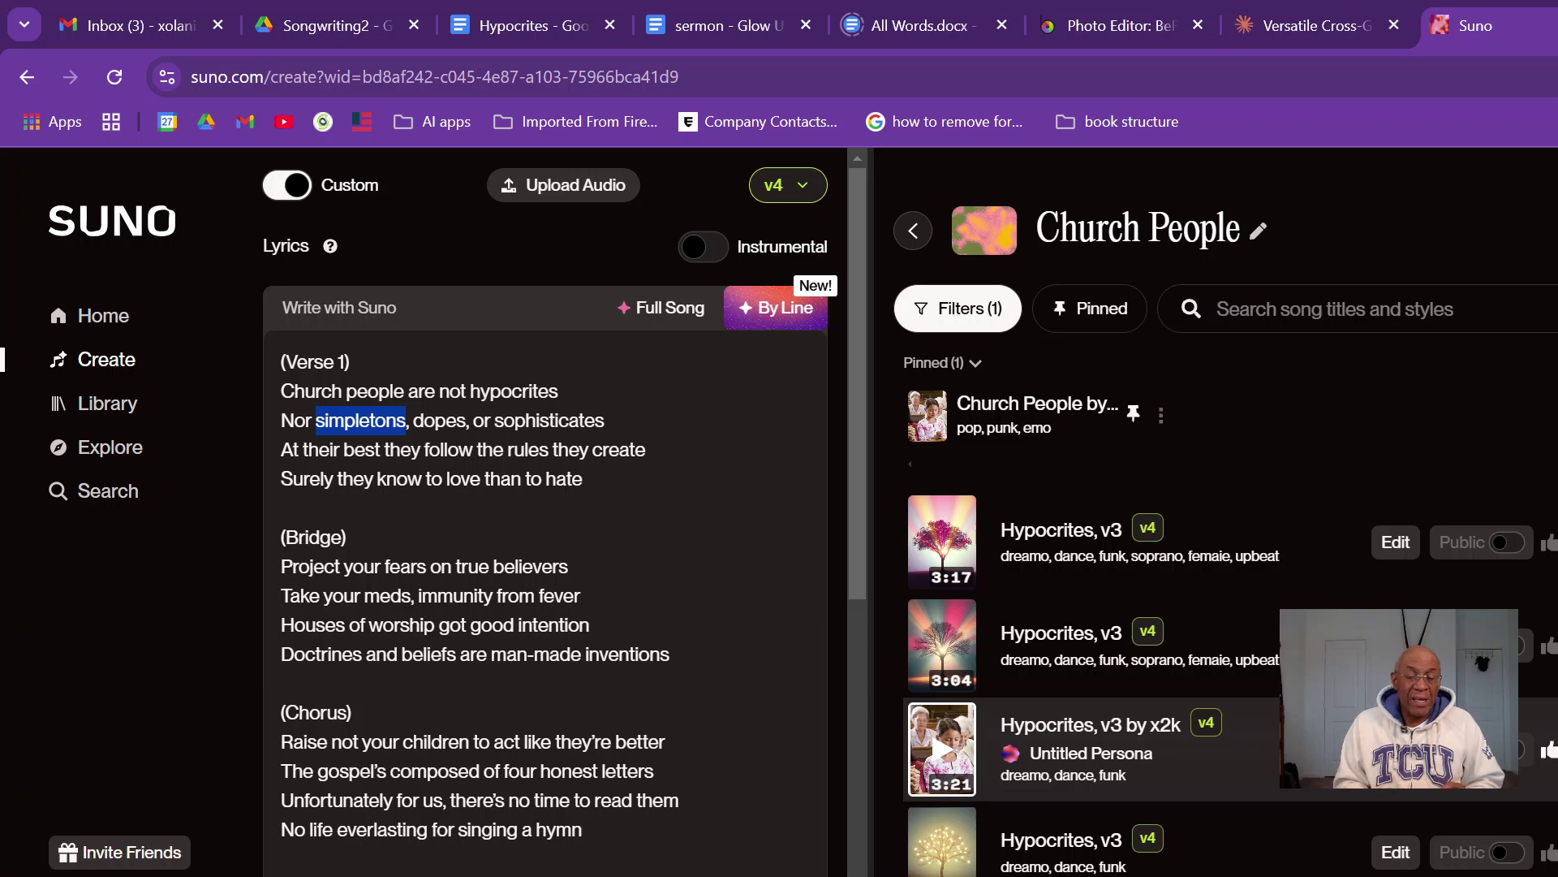
{"action": "scroll", "coordinate": [425, 645], "scroll_direction": "down", "scroll_amount": 12}
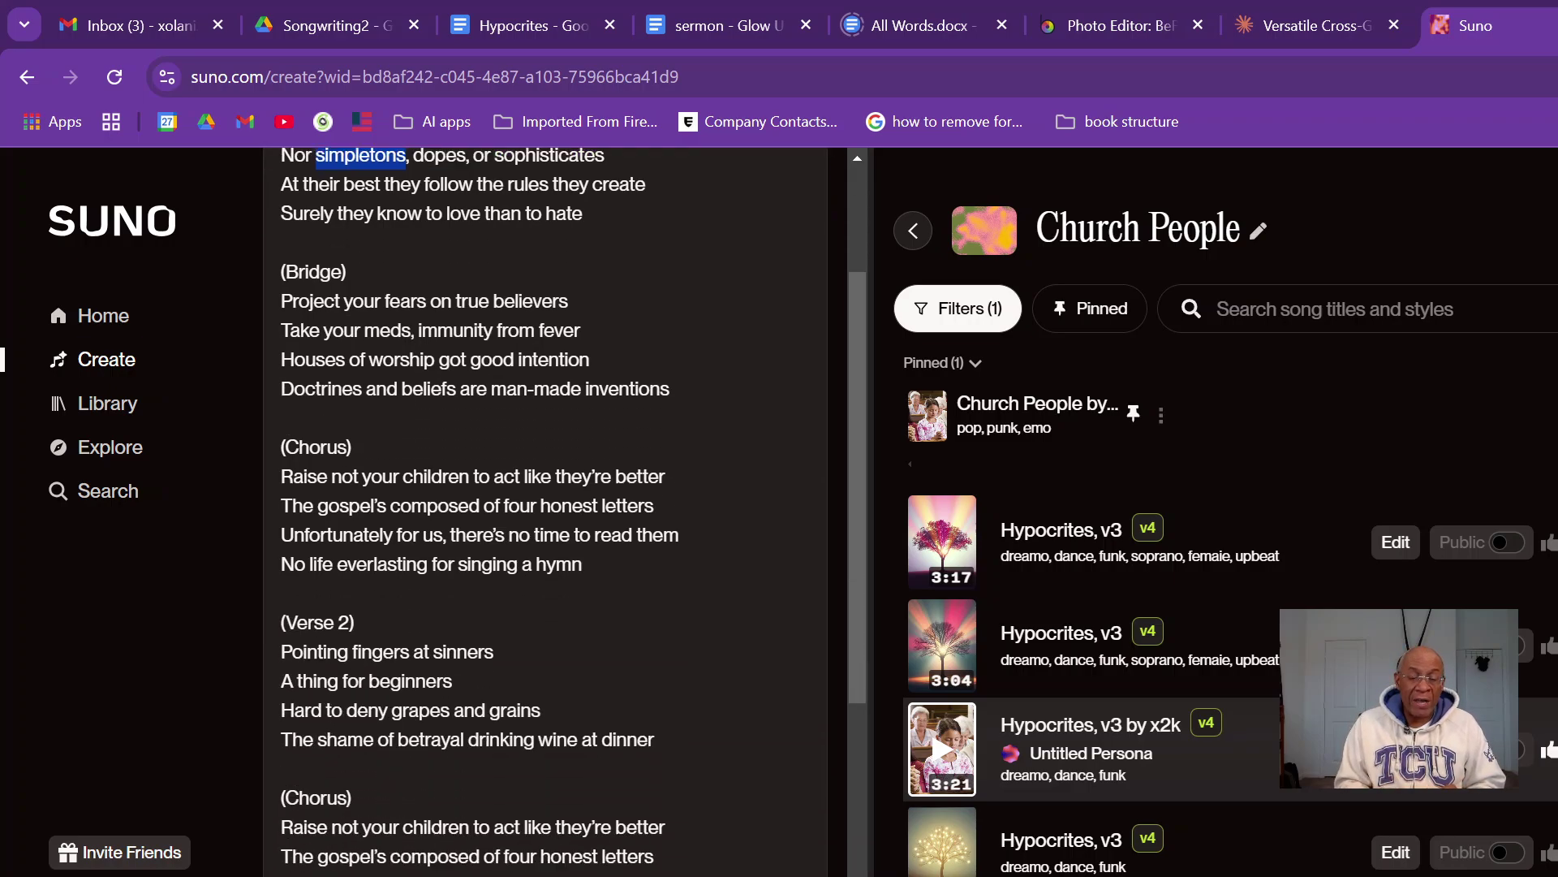
{"action": "scroll", "coordinate": [426, 645], "scroll_direction": "down", "scroll_amount": 5}
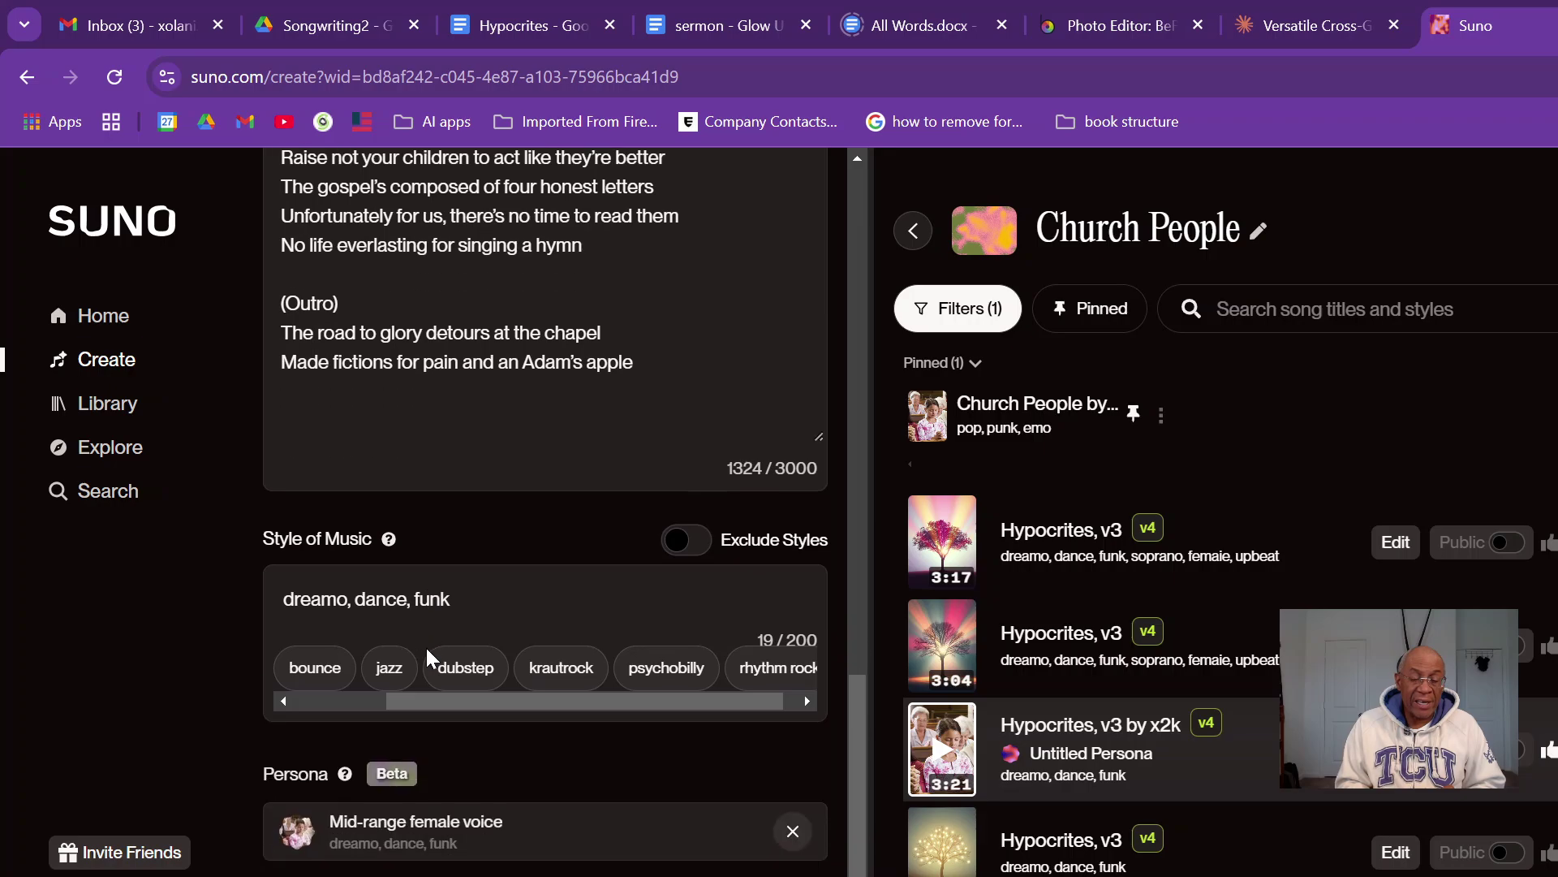